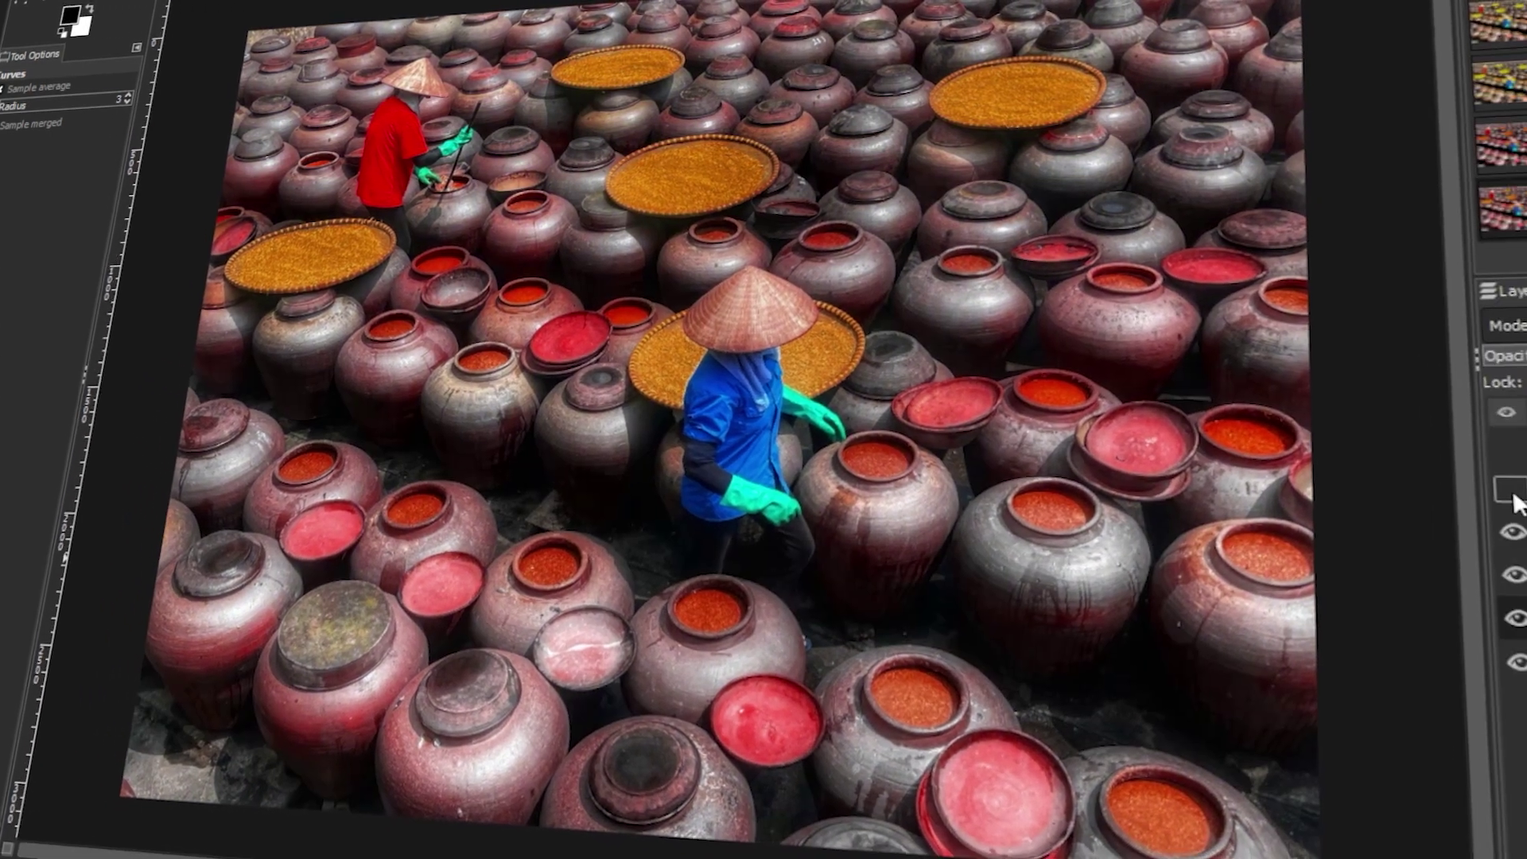
# Step: Compare the differently edited photo layers by toggling their visibility down the layer stack
pyautogui.click(1512, 491)
pyautogui.click(1508, 449)
pyautogui.click(1509, 448)
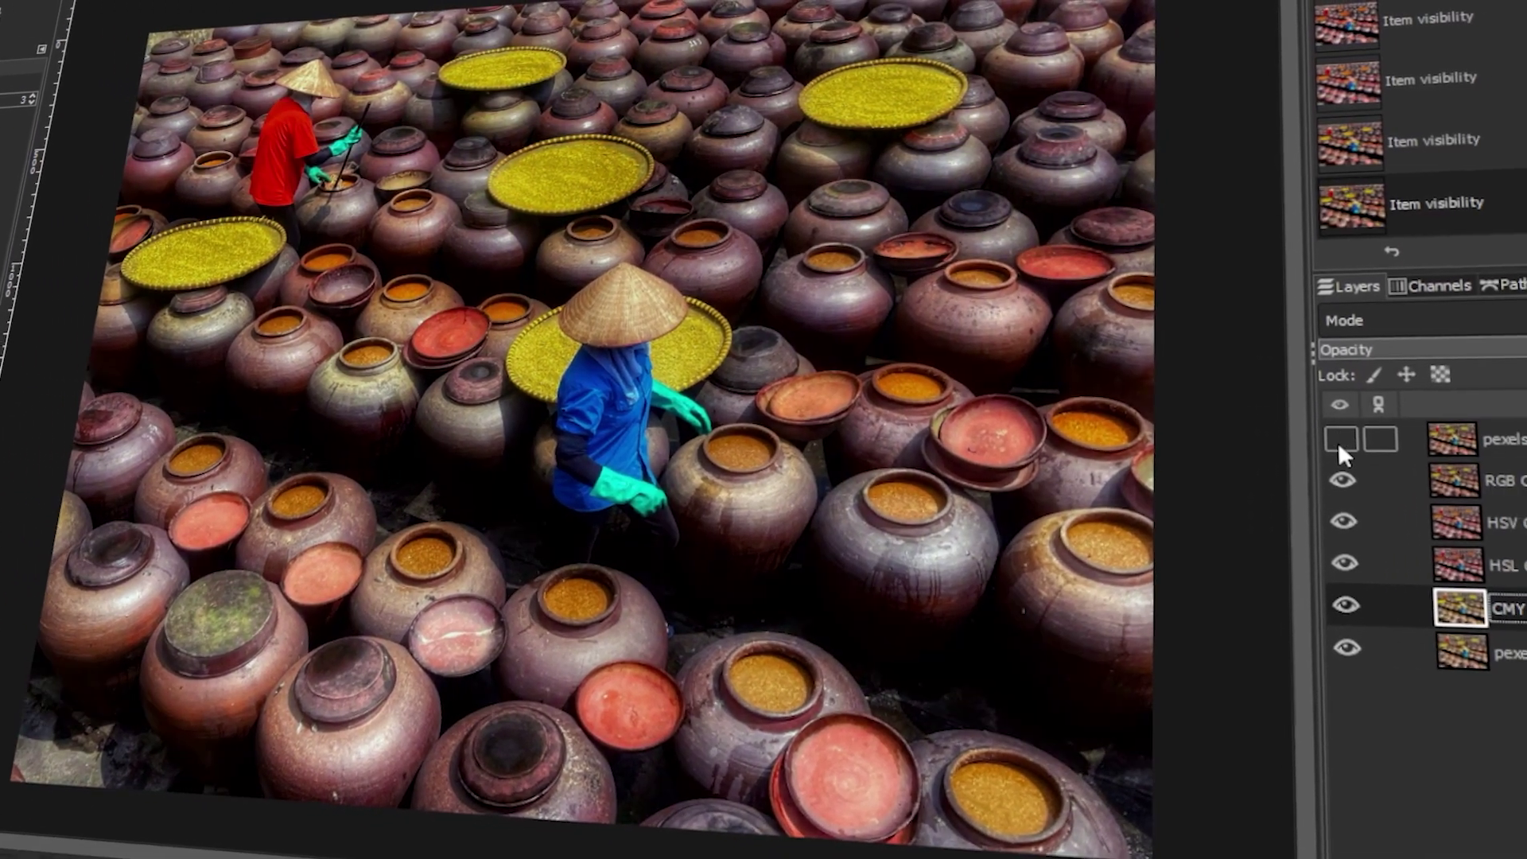
pyautogui.moveTo(1338, 442); pyautogui.dragTo(1338, 551)
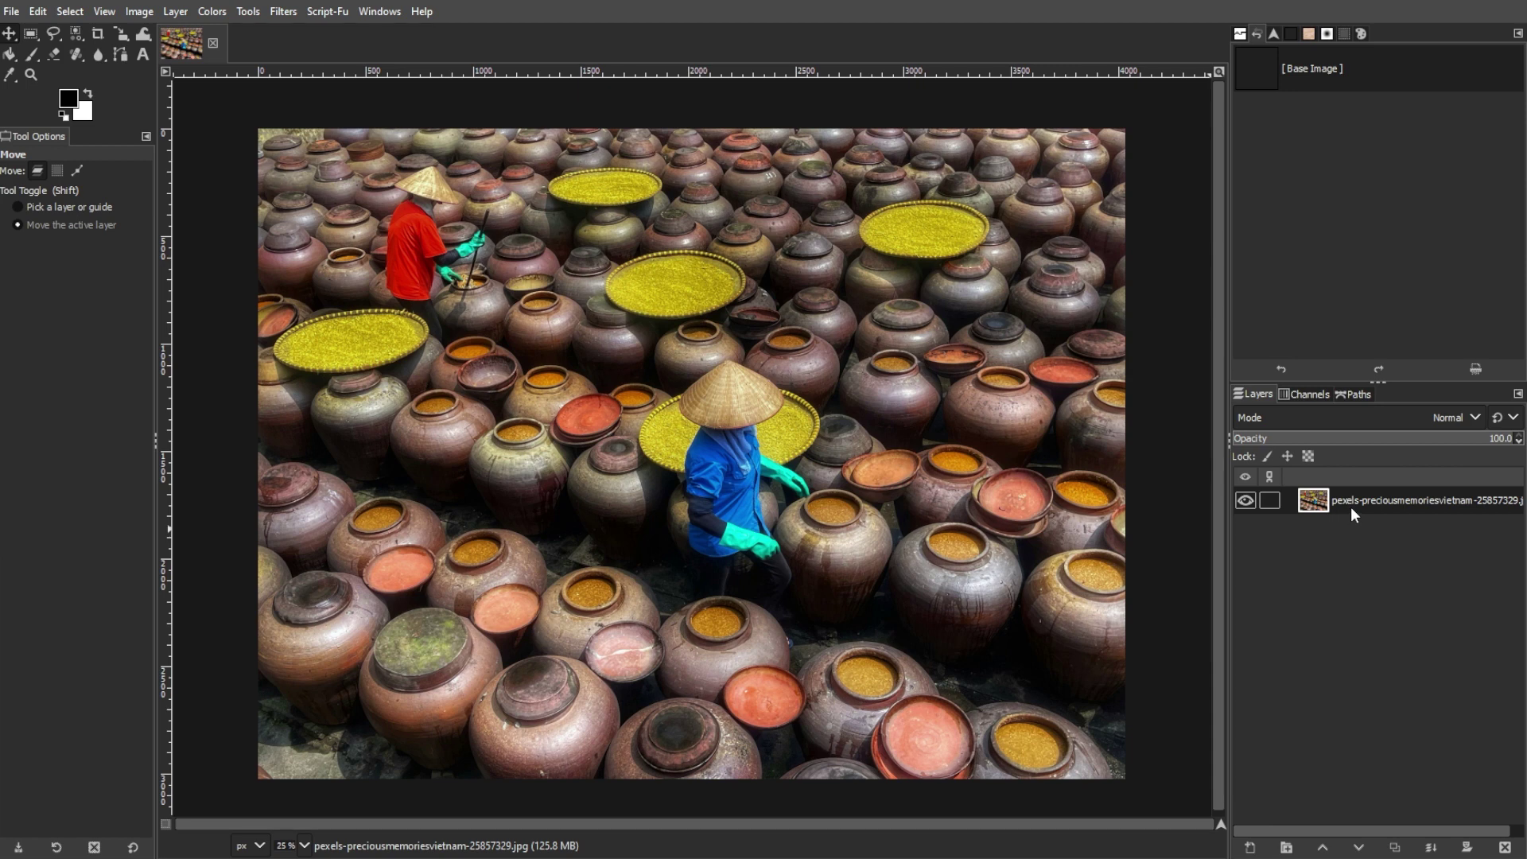
# Step: Duplicate the photo layer and decompose the copy into separate layers using the LAB color model
pyautogui.rightClick(1350, 507)
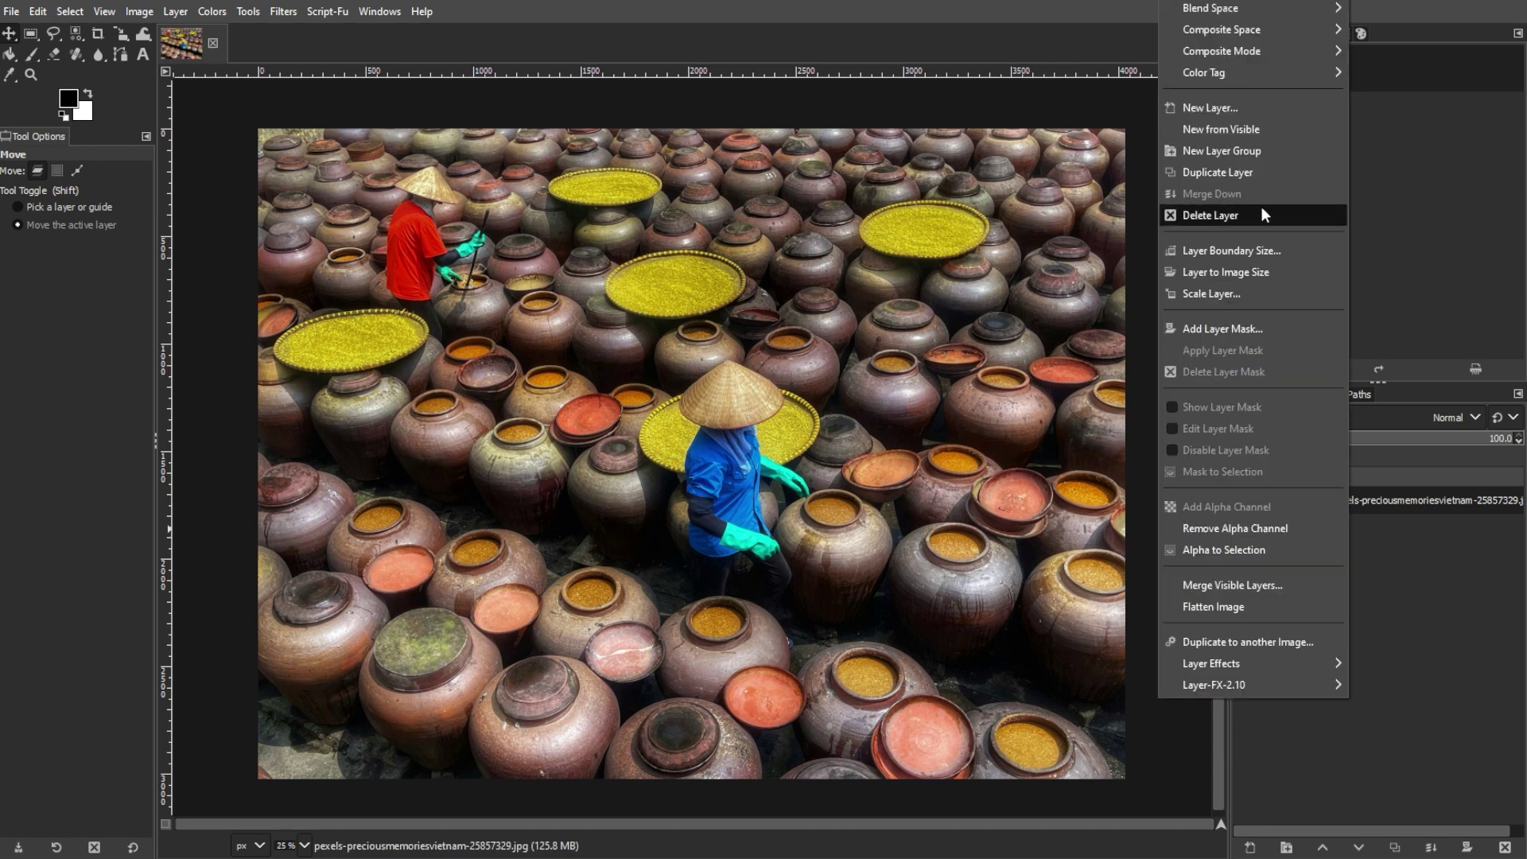
pyautogui.click(1256, 173)
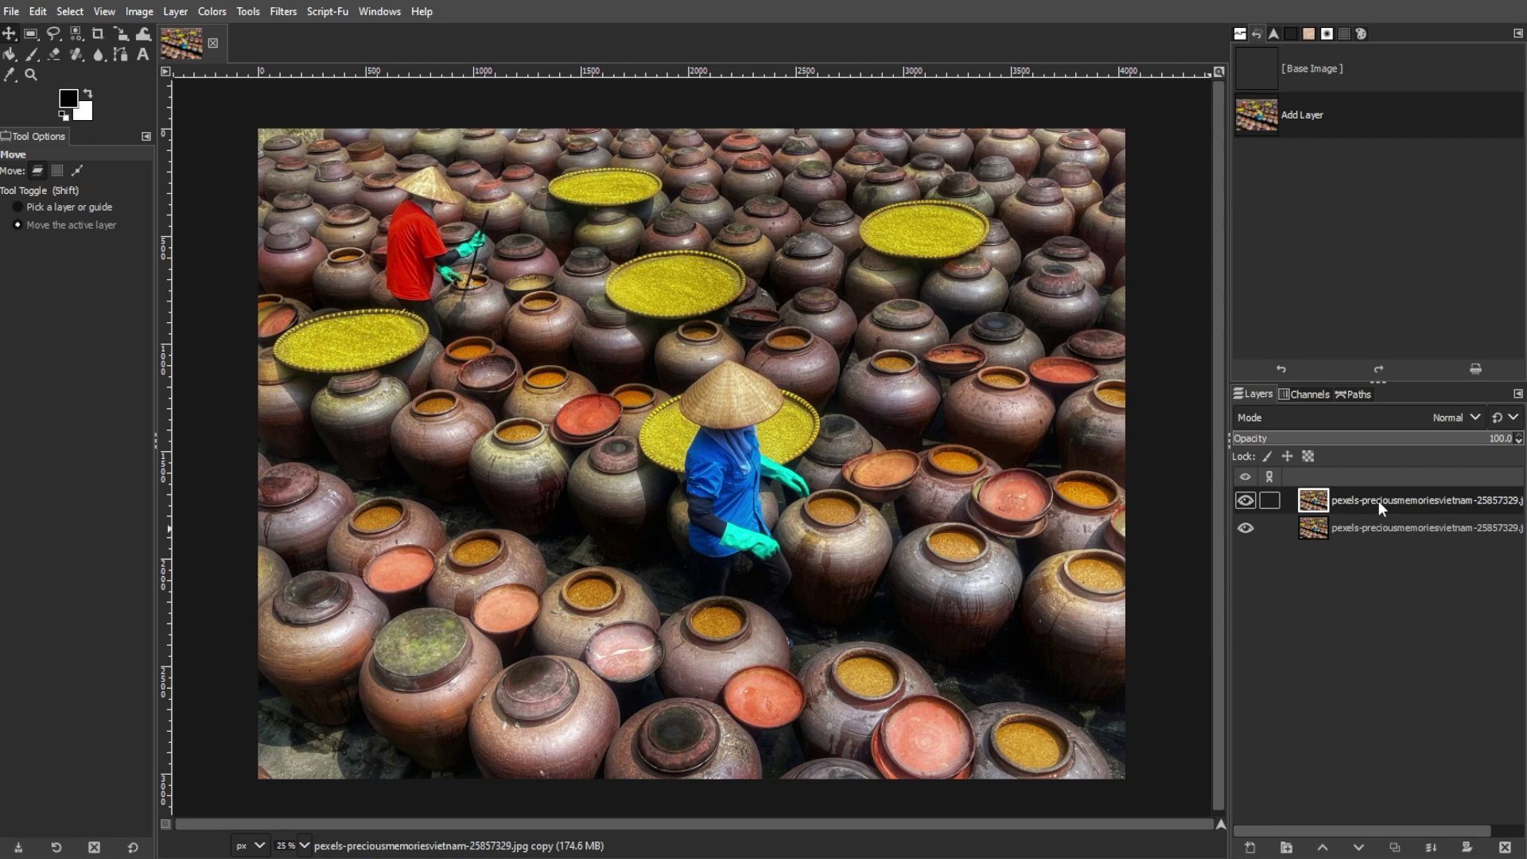
pyautogui.click(211, 11)
pyautogui.moveTo(226, 364)
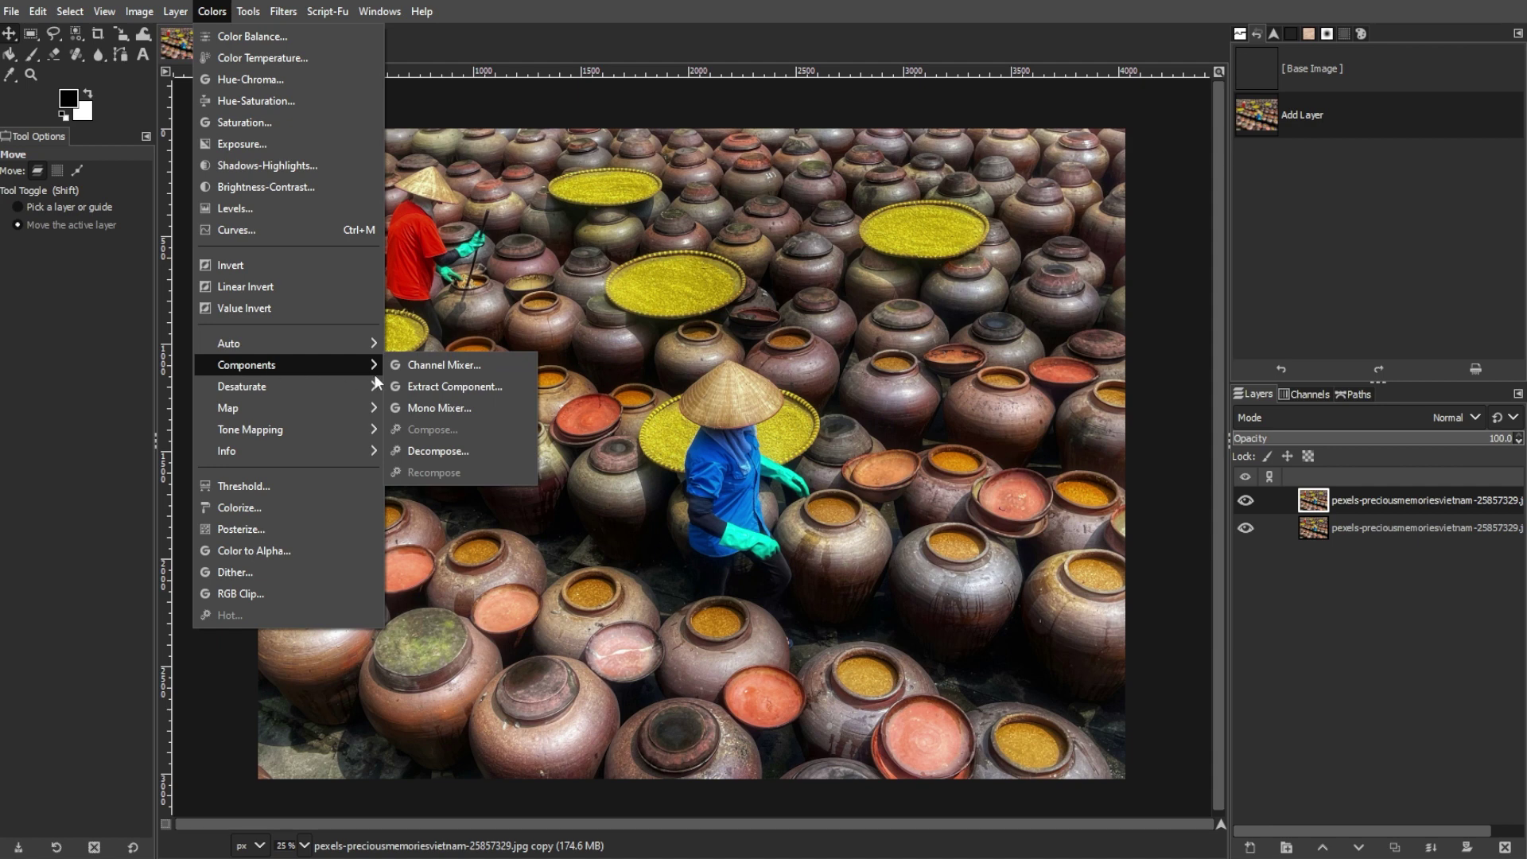
pyautogui.click(431, 451)
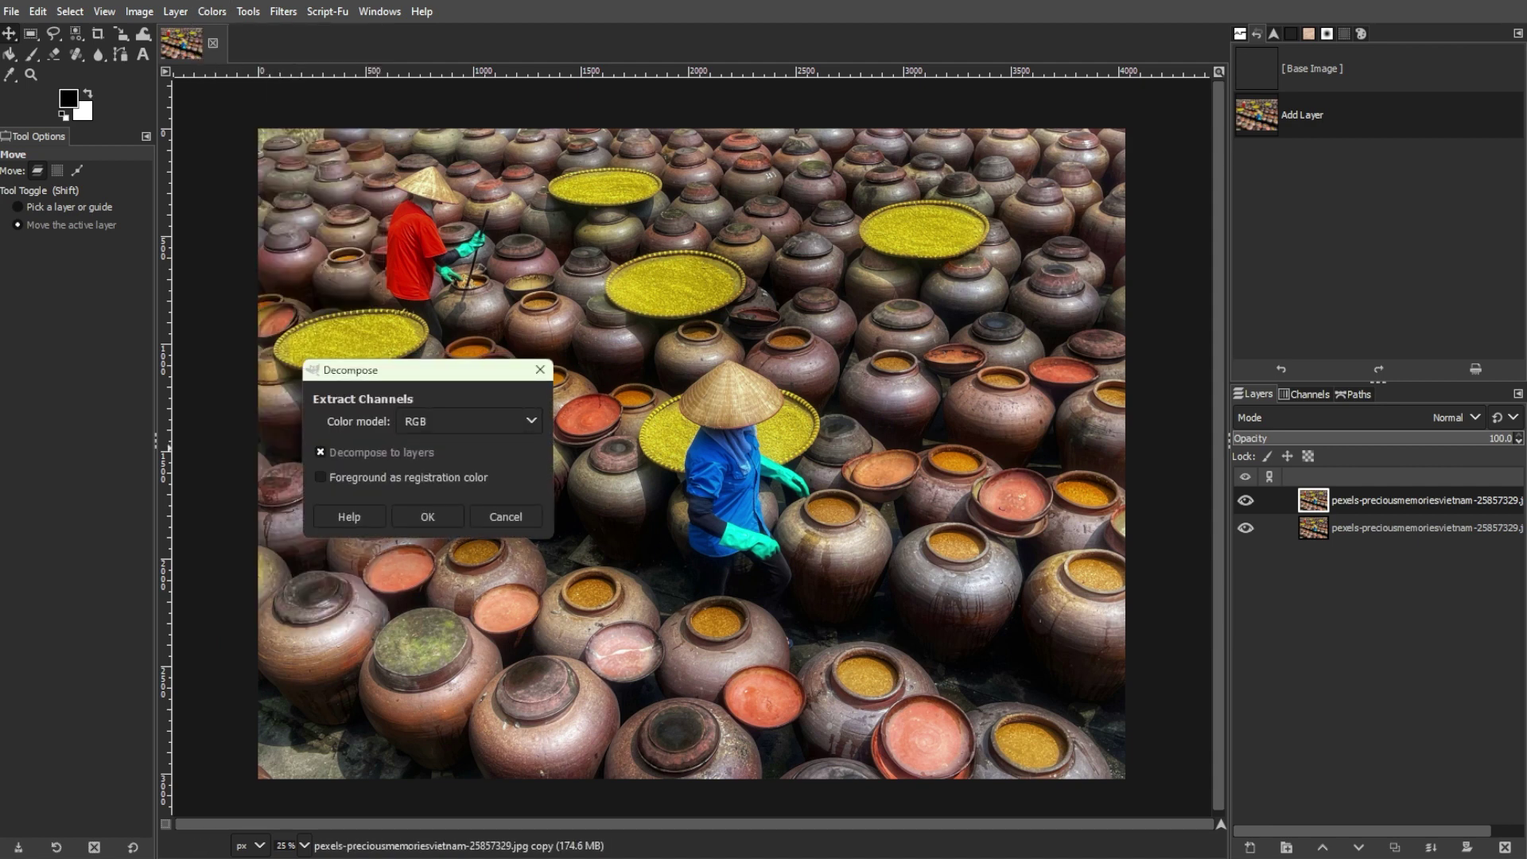
pyautogui.click(453, 423)
pyautogui.click(443, 579)
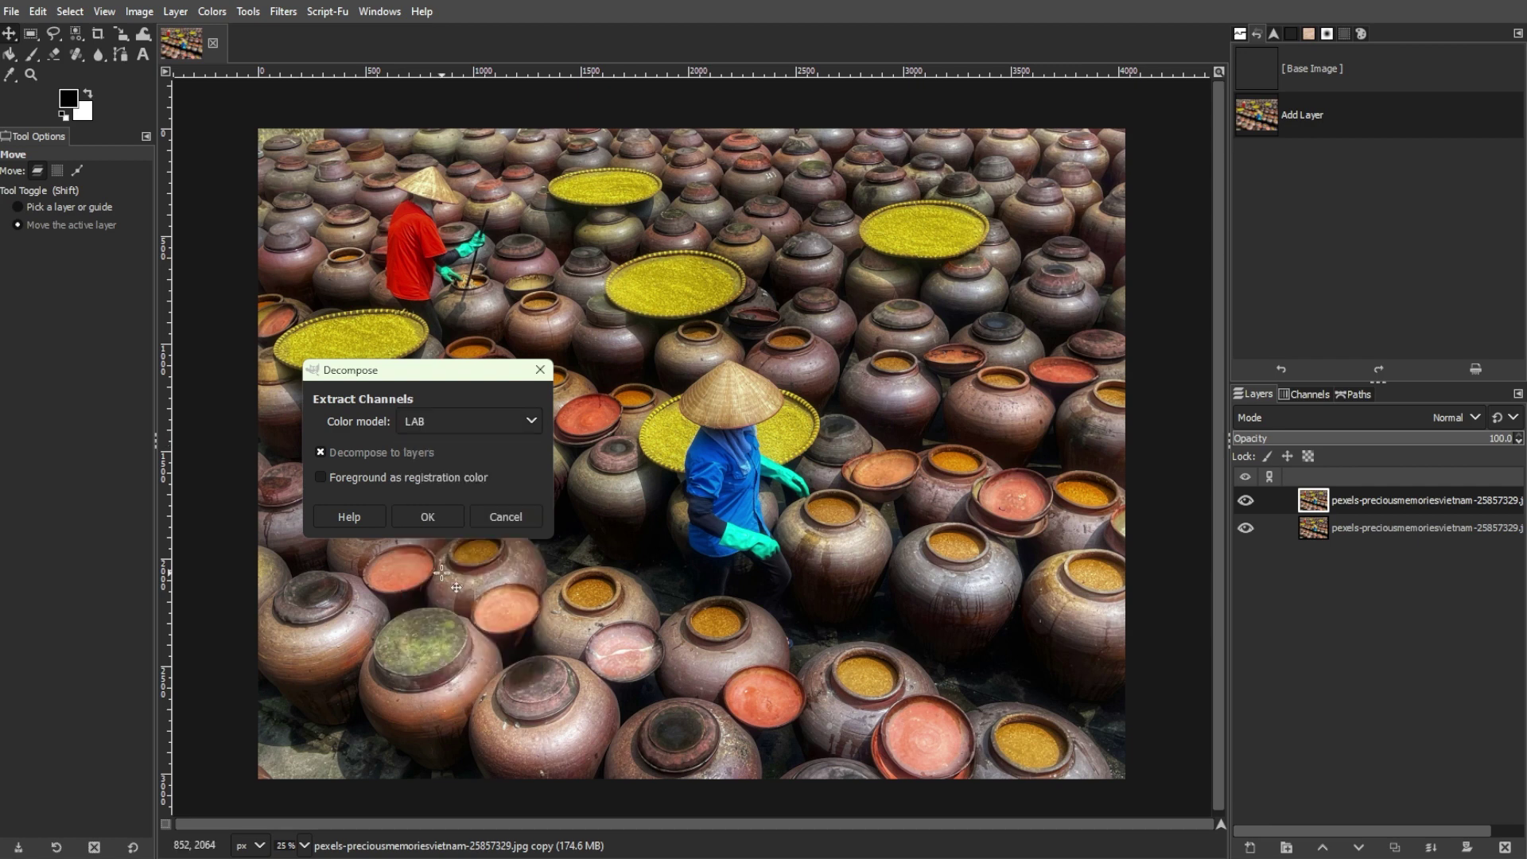
pyautogui.click(426, 516)
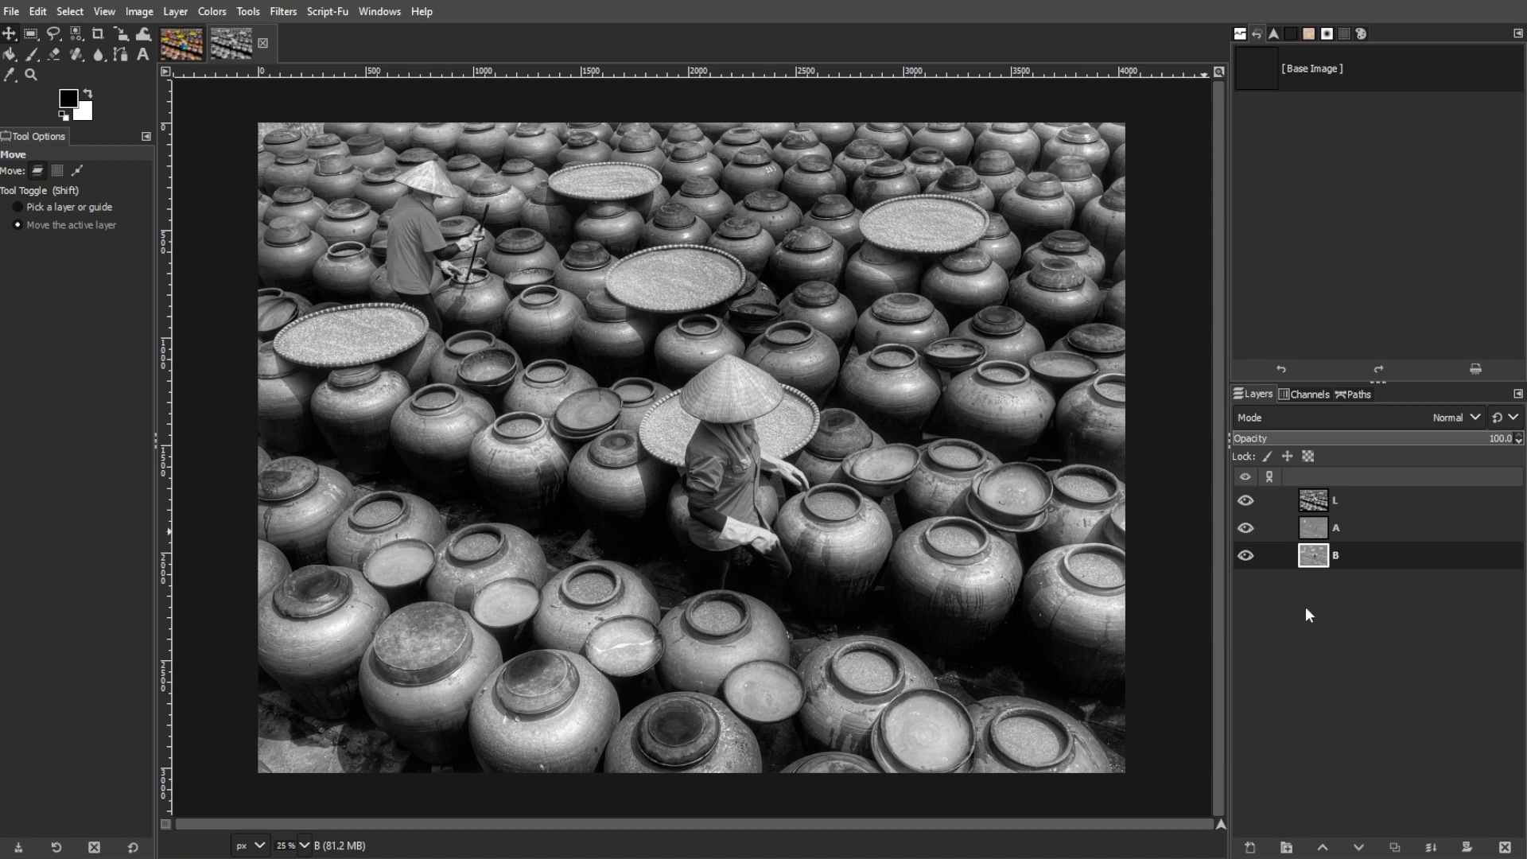
# Step: Steepen the A layer's curve with an upper point at input 223, output 255 and a lower point moved inward along the zero-output baseline
pyautogui.click(1355, 526)
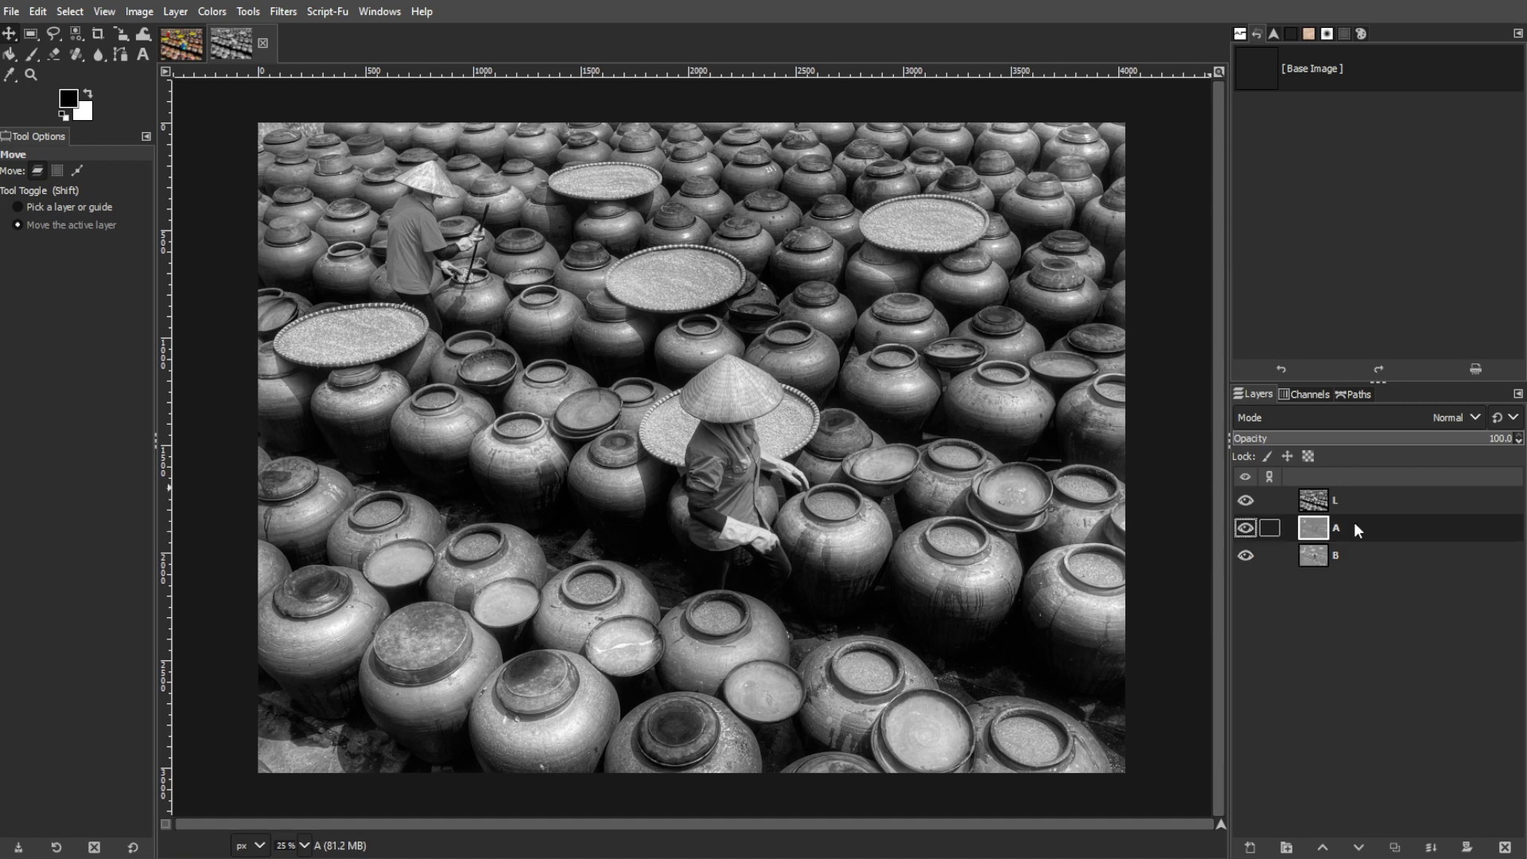
pyautogui.click(213, 11)
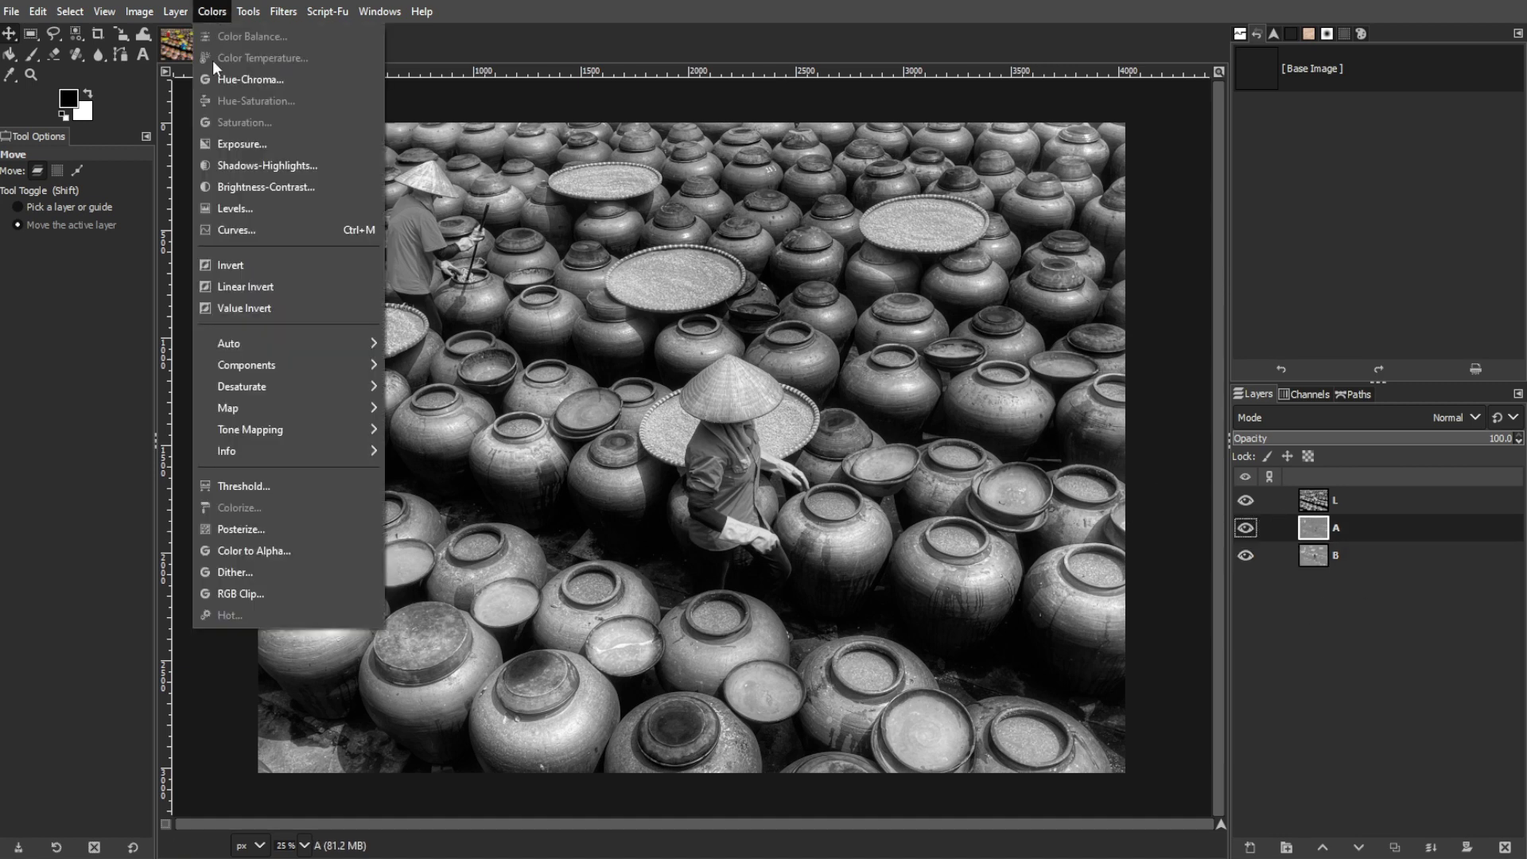
pyautogui.click(230, 228)
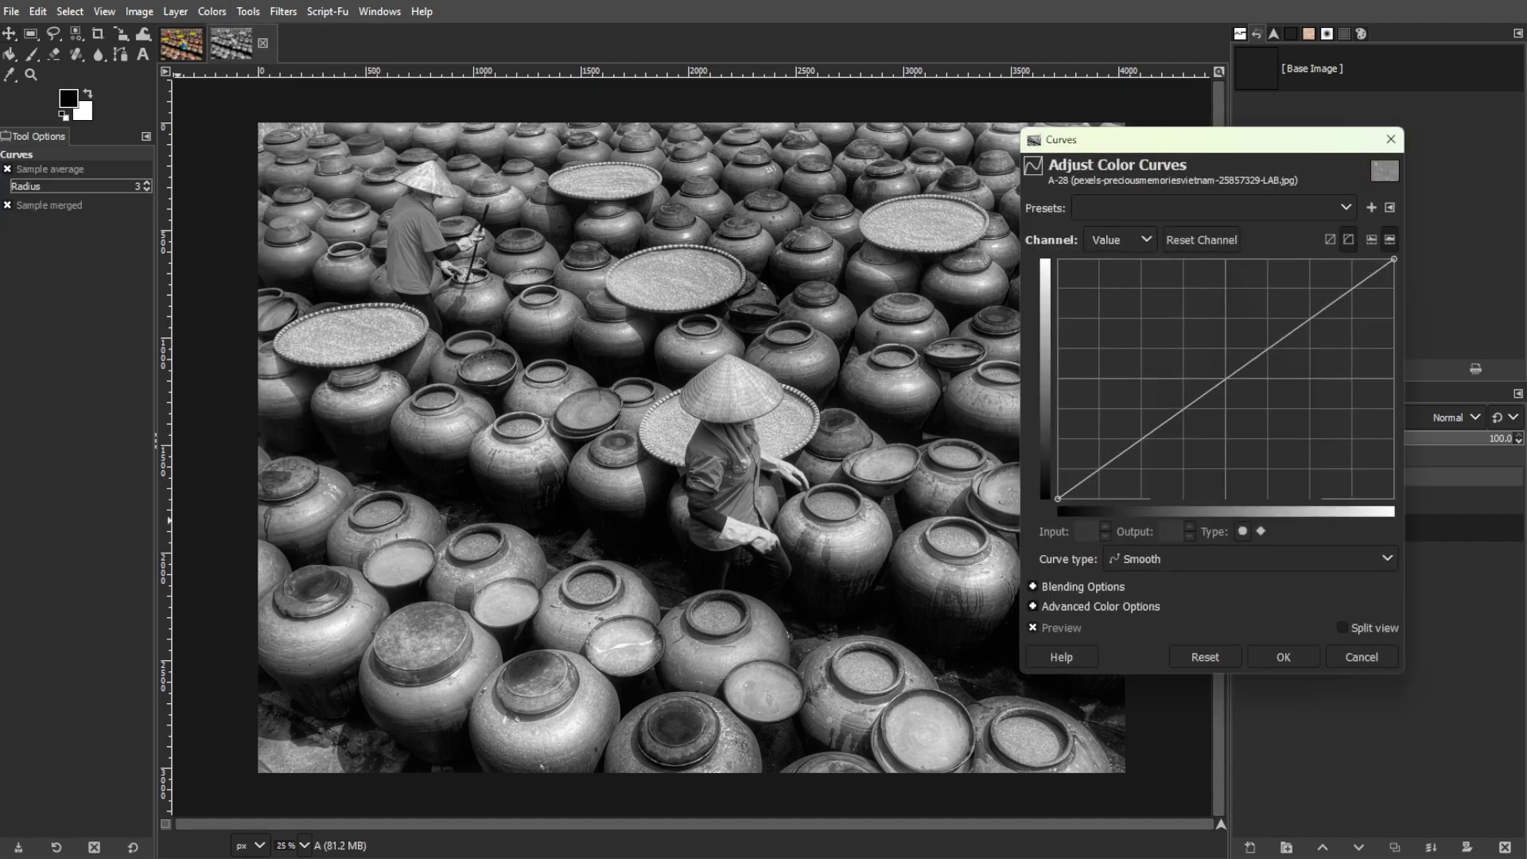
pyautogui.click(1340, 282)
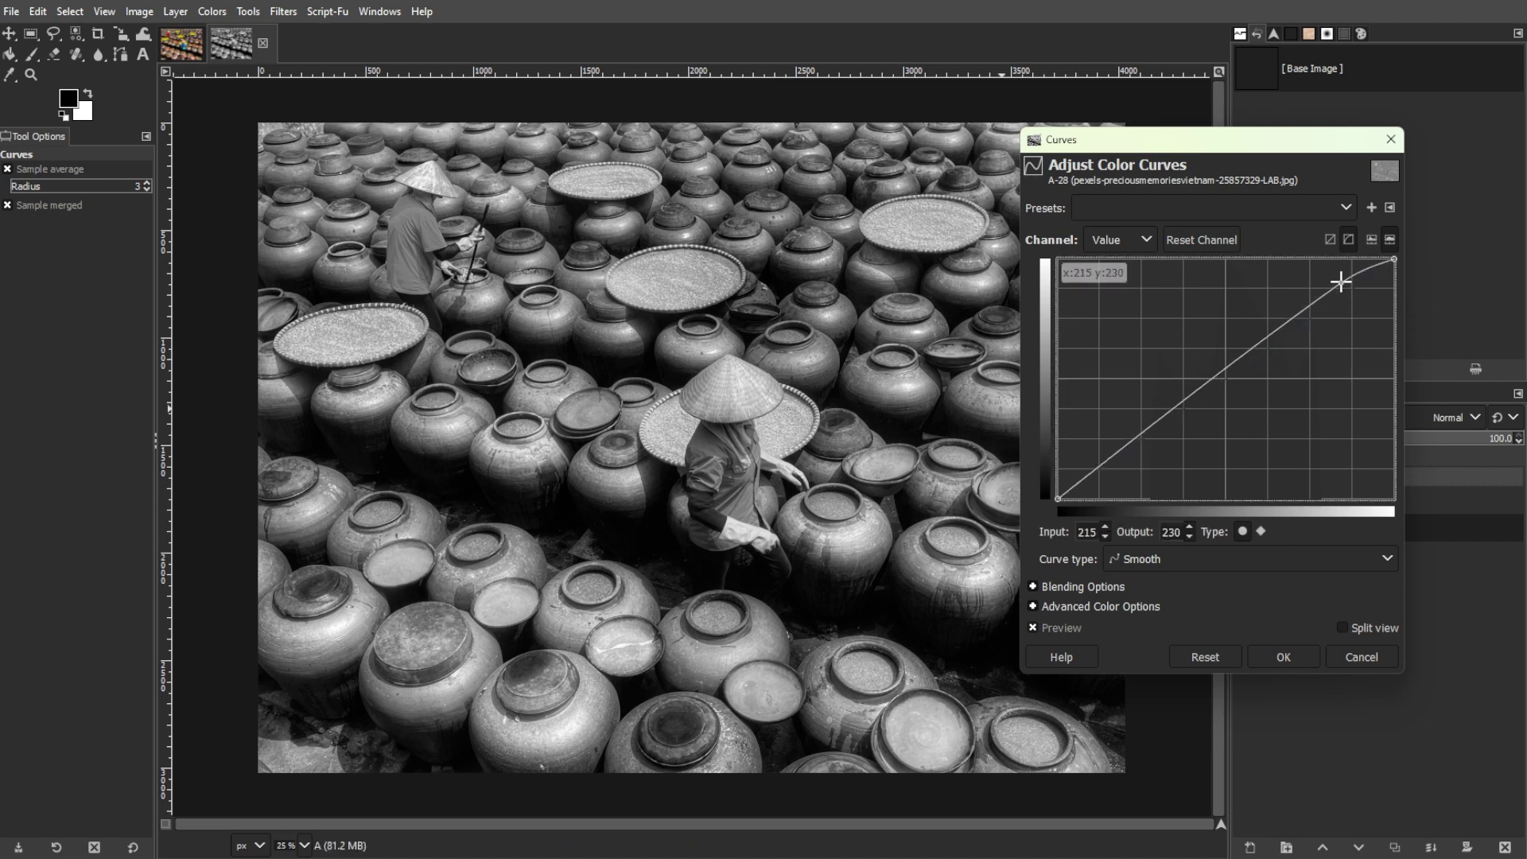
pyautogui.moveTo(1341, 281); pyautogui.dragTo(1324, 258)
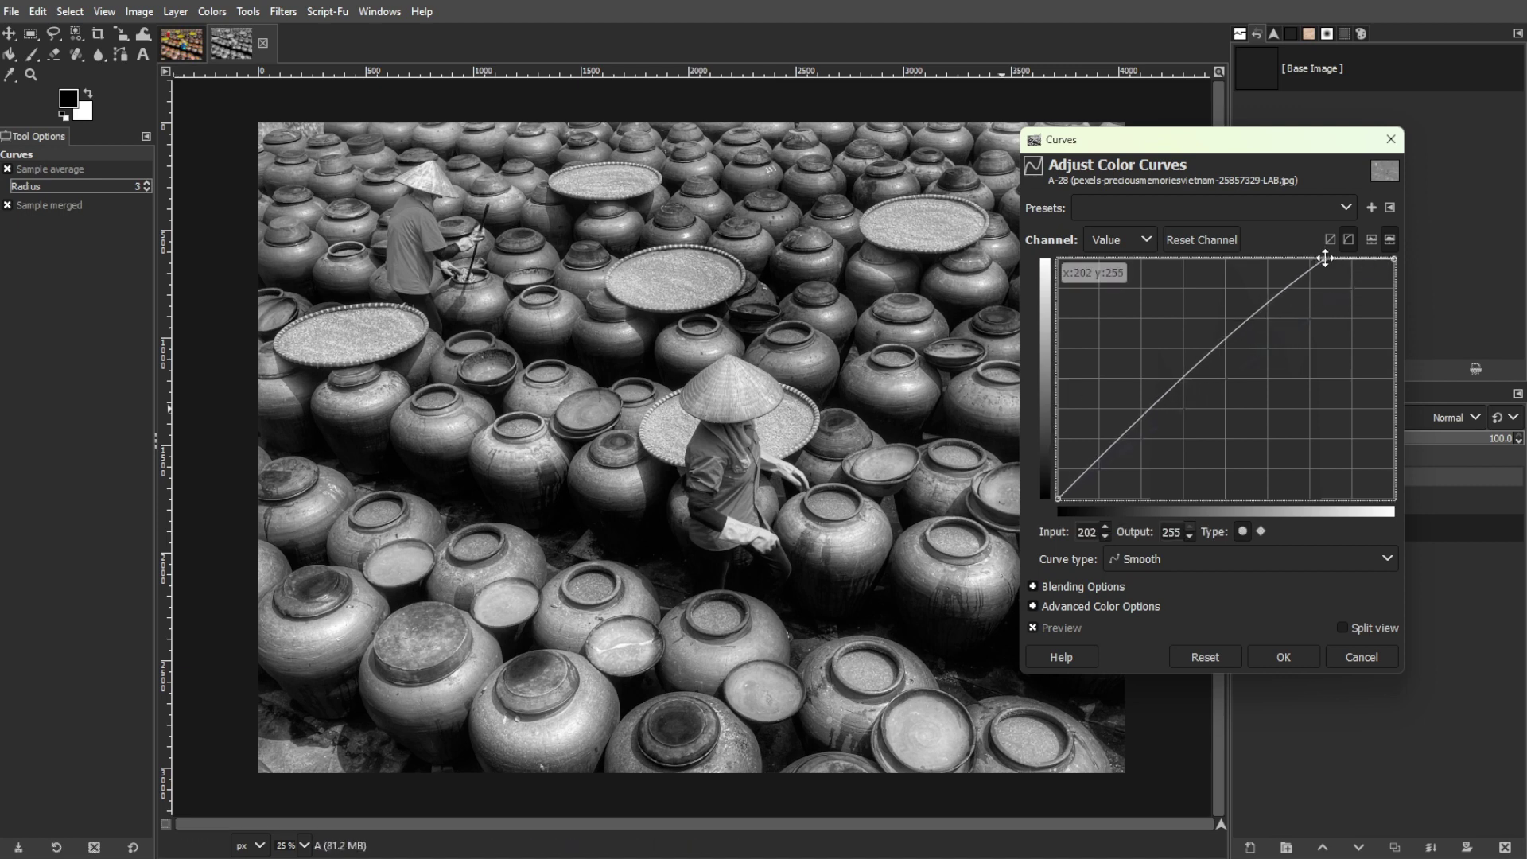
pyautogui.moveTo(1089, 473); pyautogui.dragTo(1104, 501)
pyautogui.moveTo(1325, 258); pyautogui.dragTo(1349, 258)
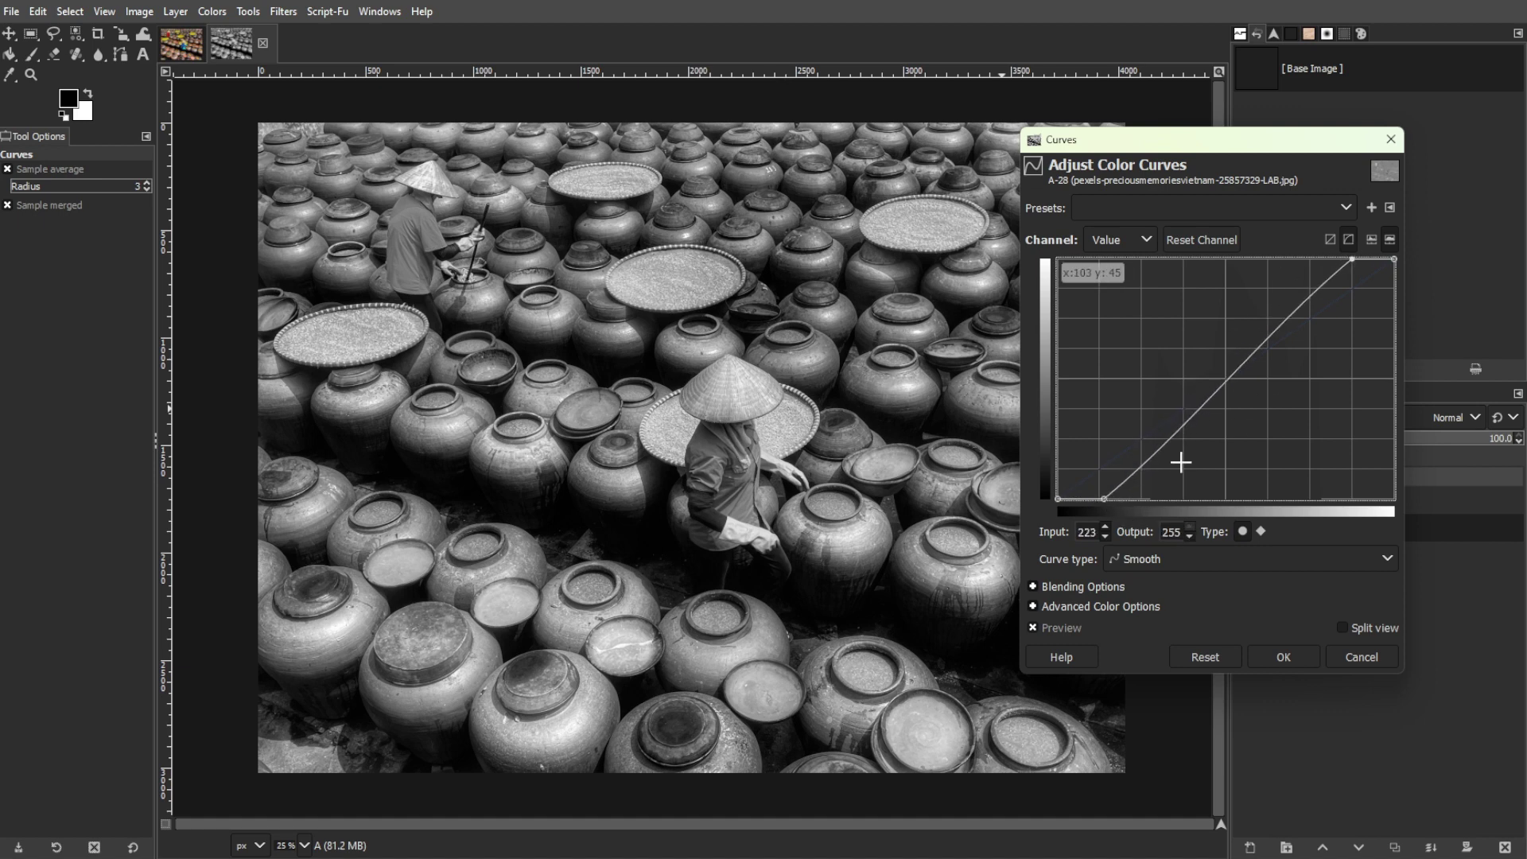
pyautogui.click(1279, 656)
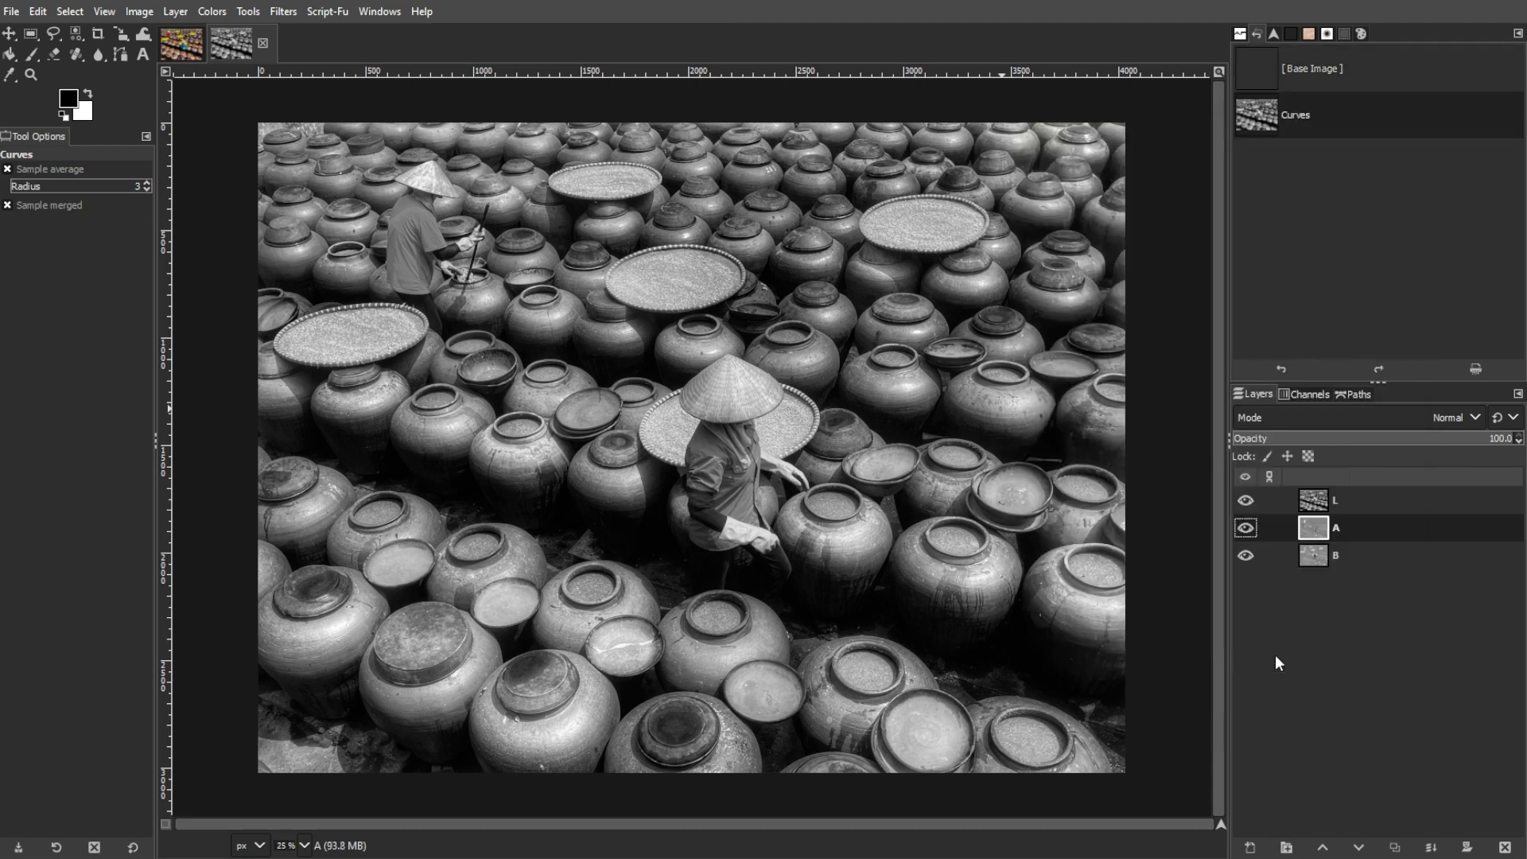
# Step: Recompose the LAB channels into the color photo and switch back to that image
pyautogui.click(228, 14)
pyautogui.moveTo(260, 366)
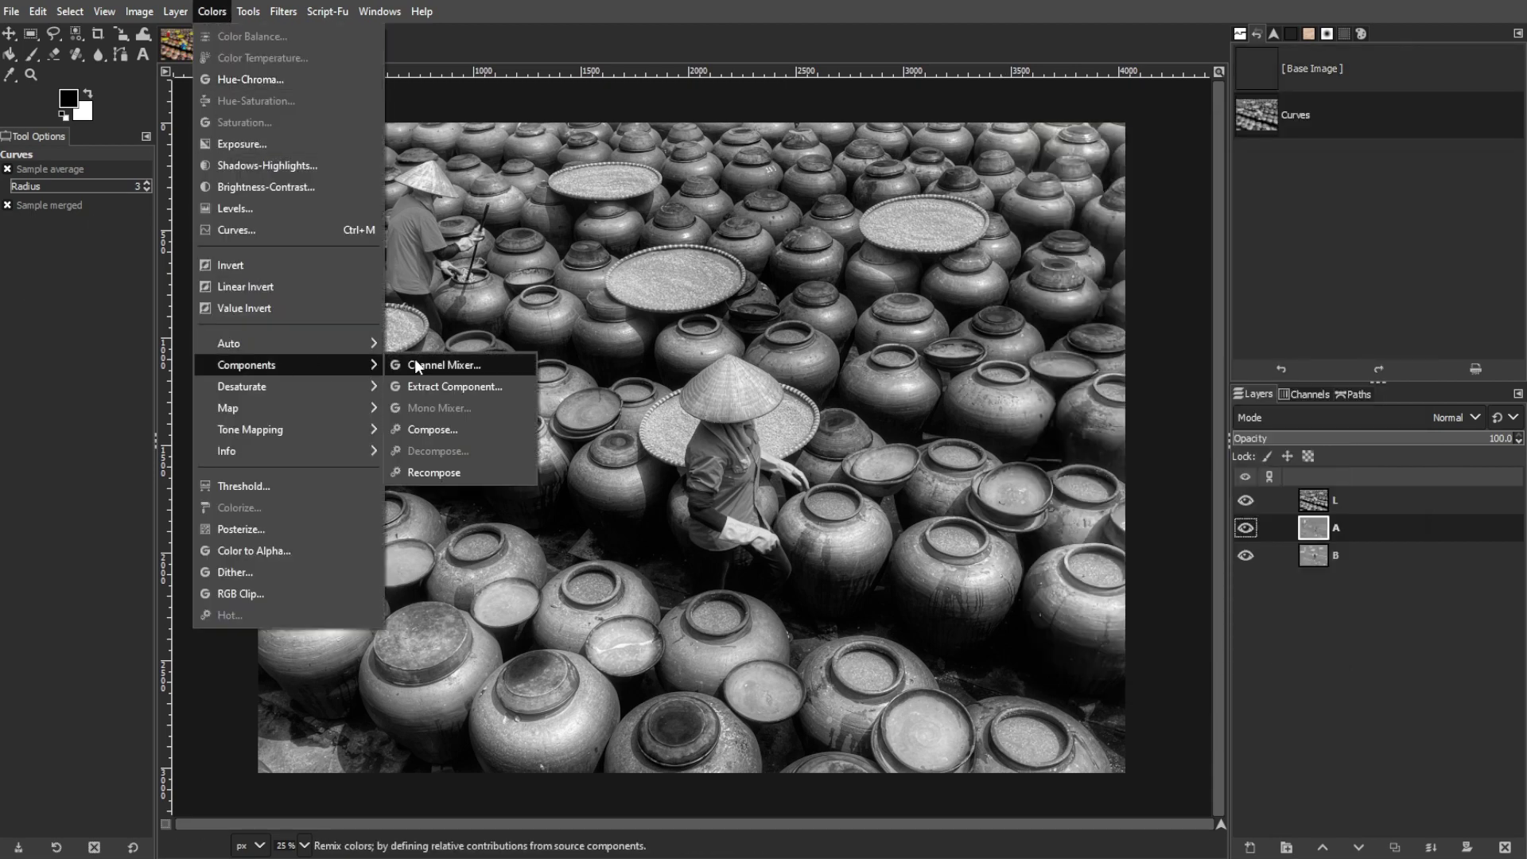
pyautogui.click(428, 472)
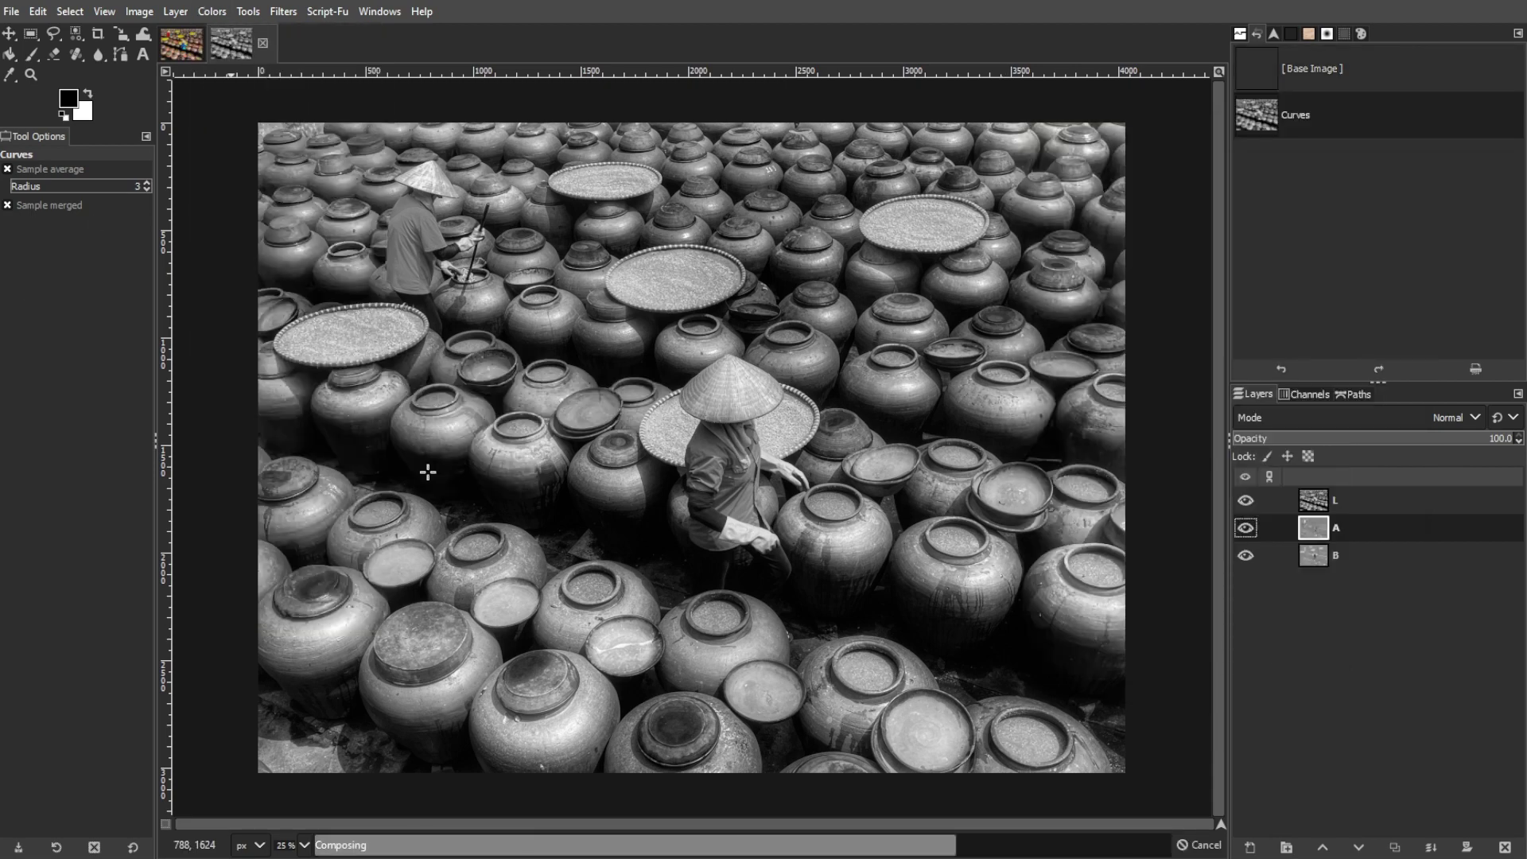
pyautogui.click(9, 33)
pyautogui.click(184, 47)
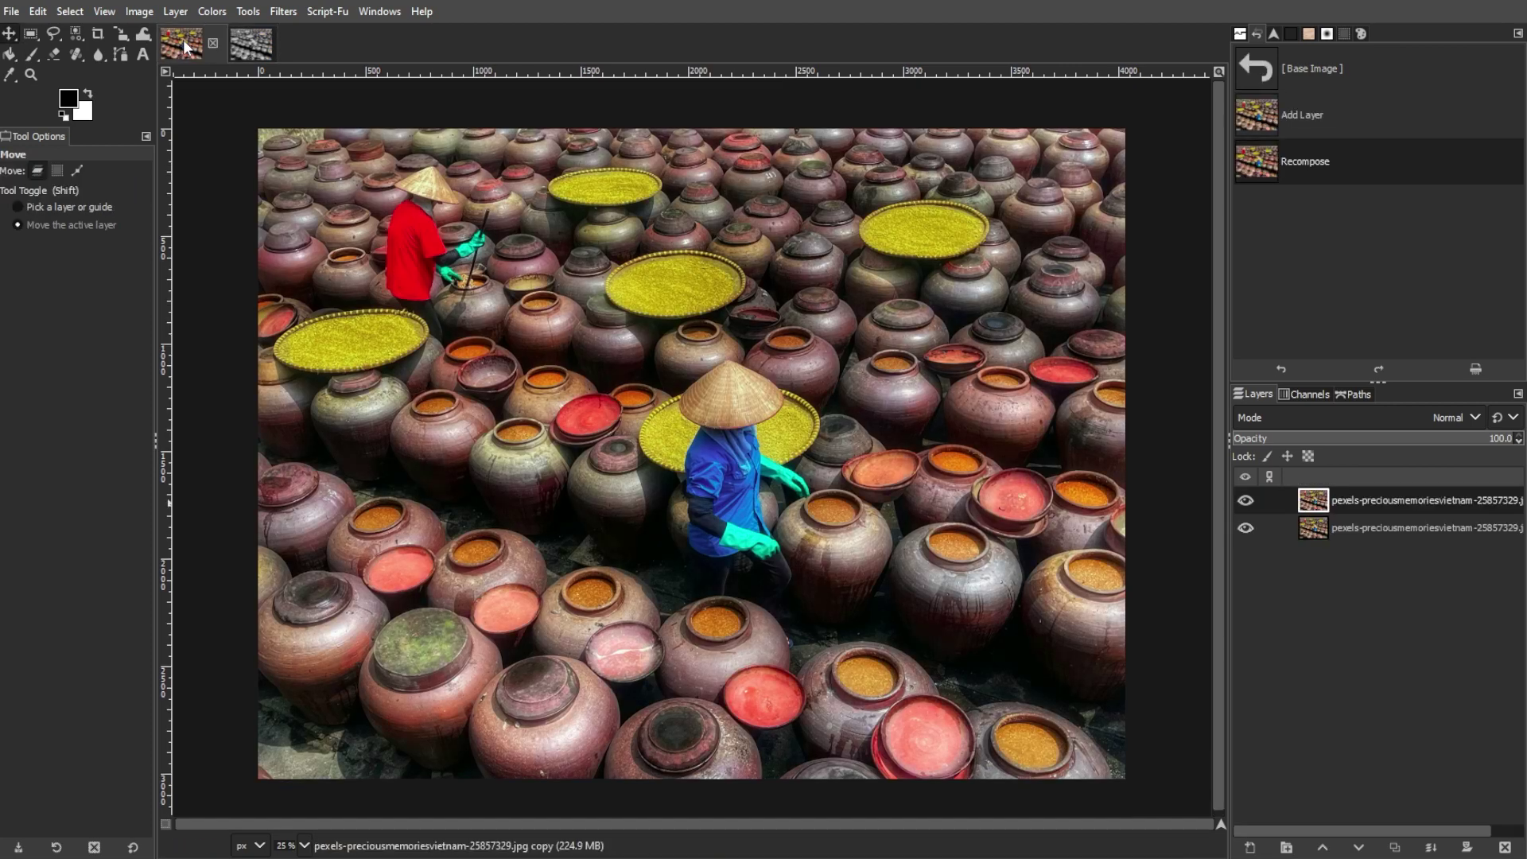
# Step: Compare the recomposed copy with the original photo by repeatedly toggling the upper layer's visibility
pyautogui.click(1244, 502)
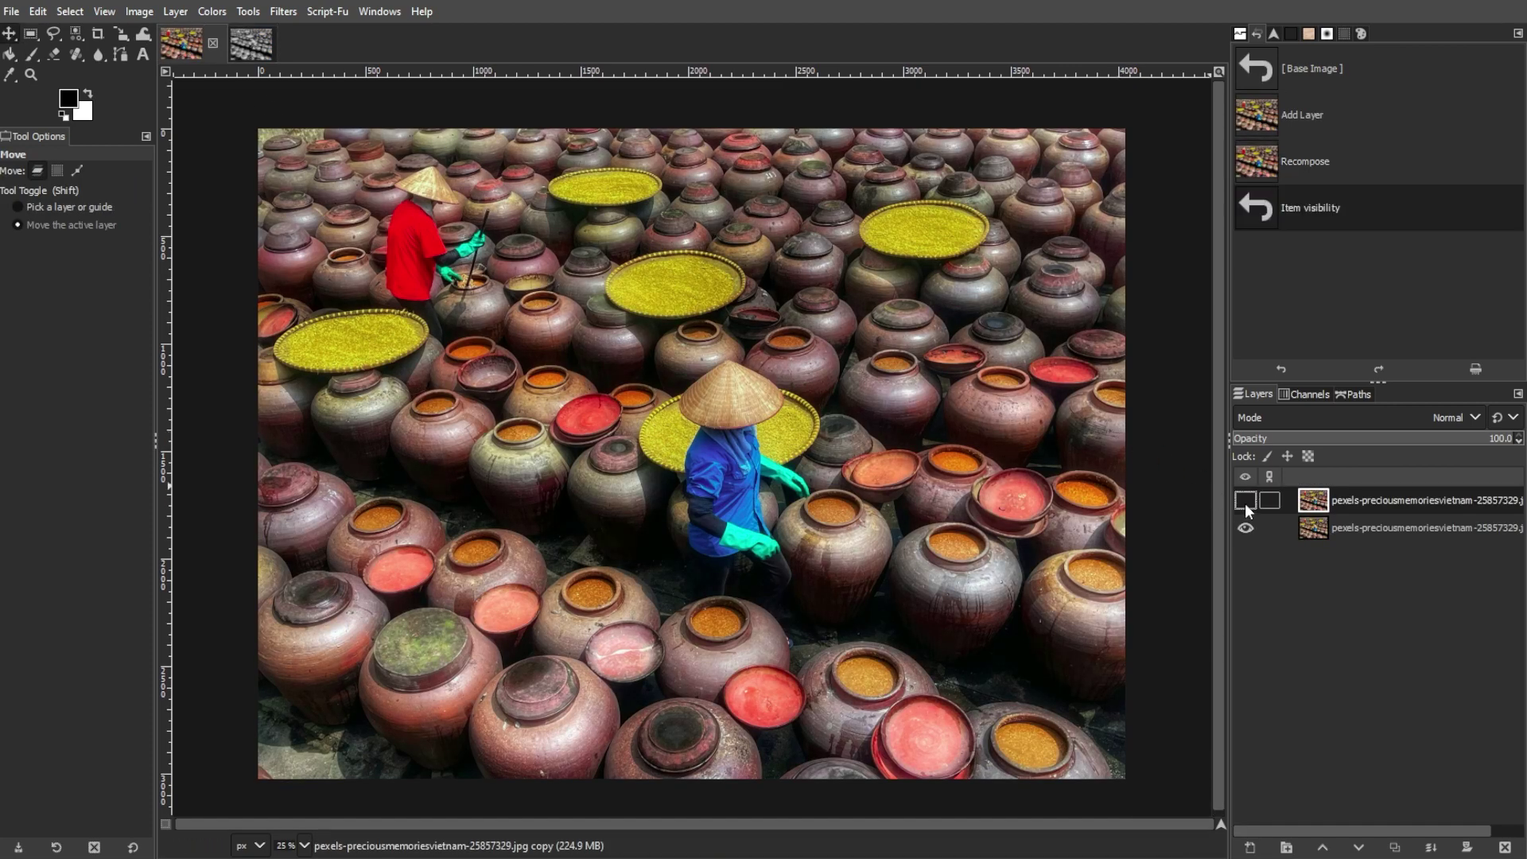
pyautogui.click(1245, 503)
pyautogui.click(1244, 501)
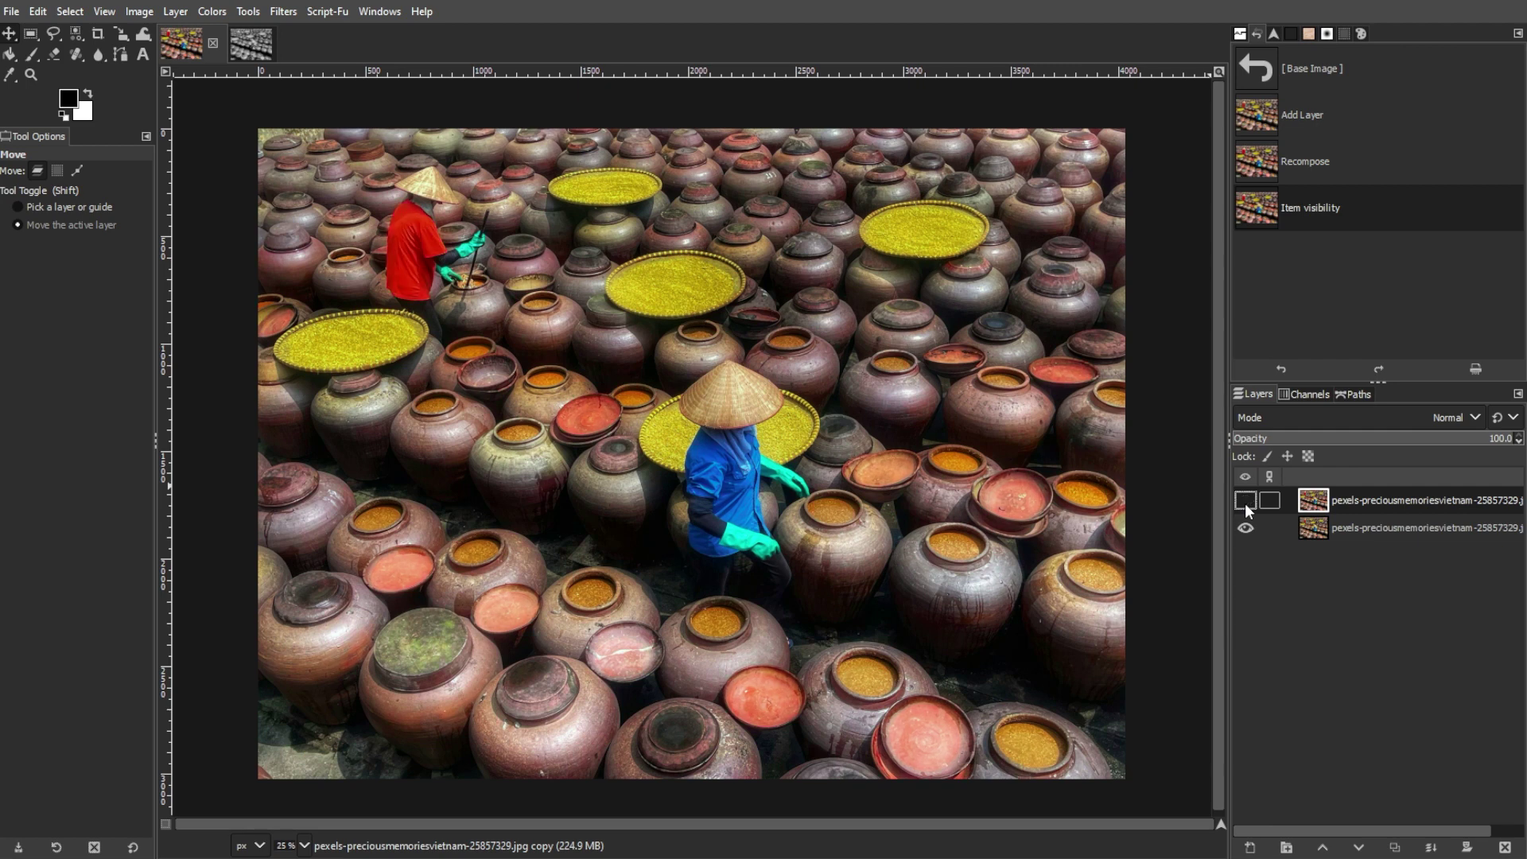
pyautogui.click(1245, 502)
pyautogui.click(1245, 502)
pyautogui.click(1244, 501)
pyautogui.click(1245, 502)
pyautogui.click(1244, 502)
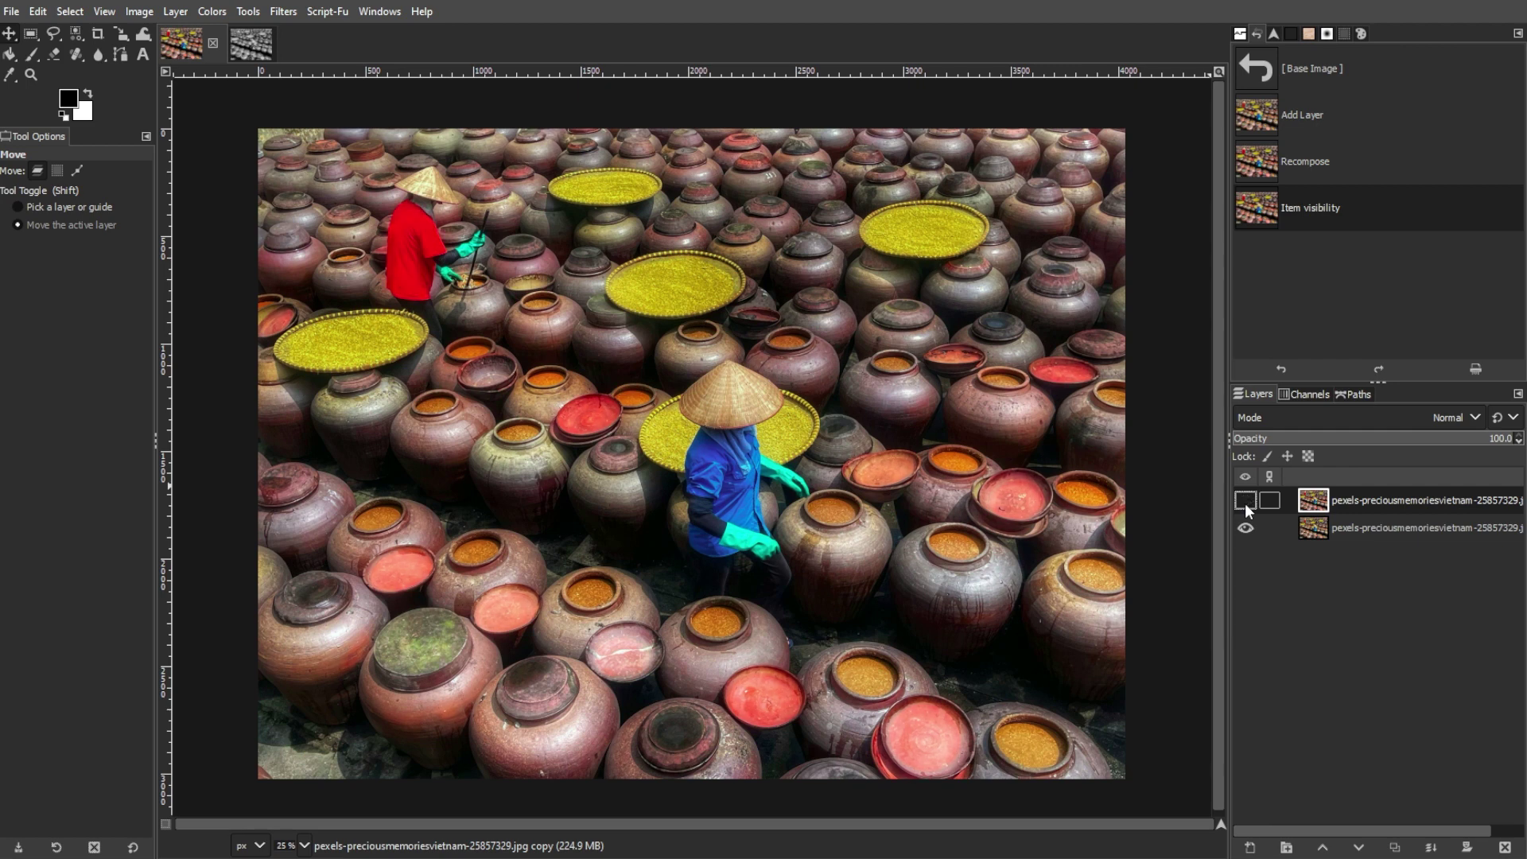
pyautogui.click(1245, 502)
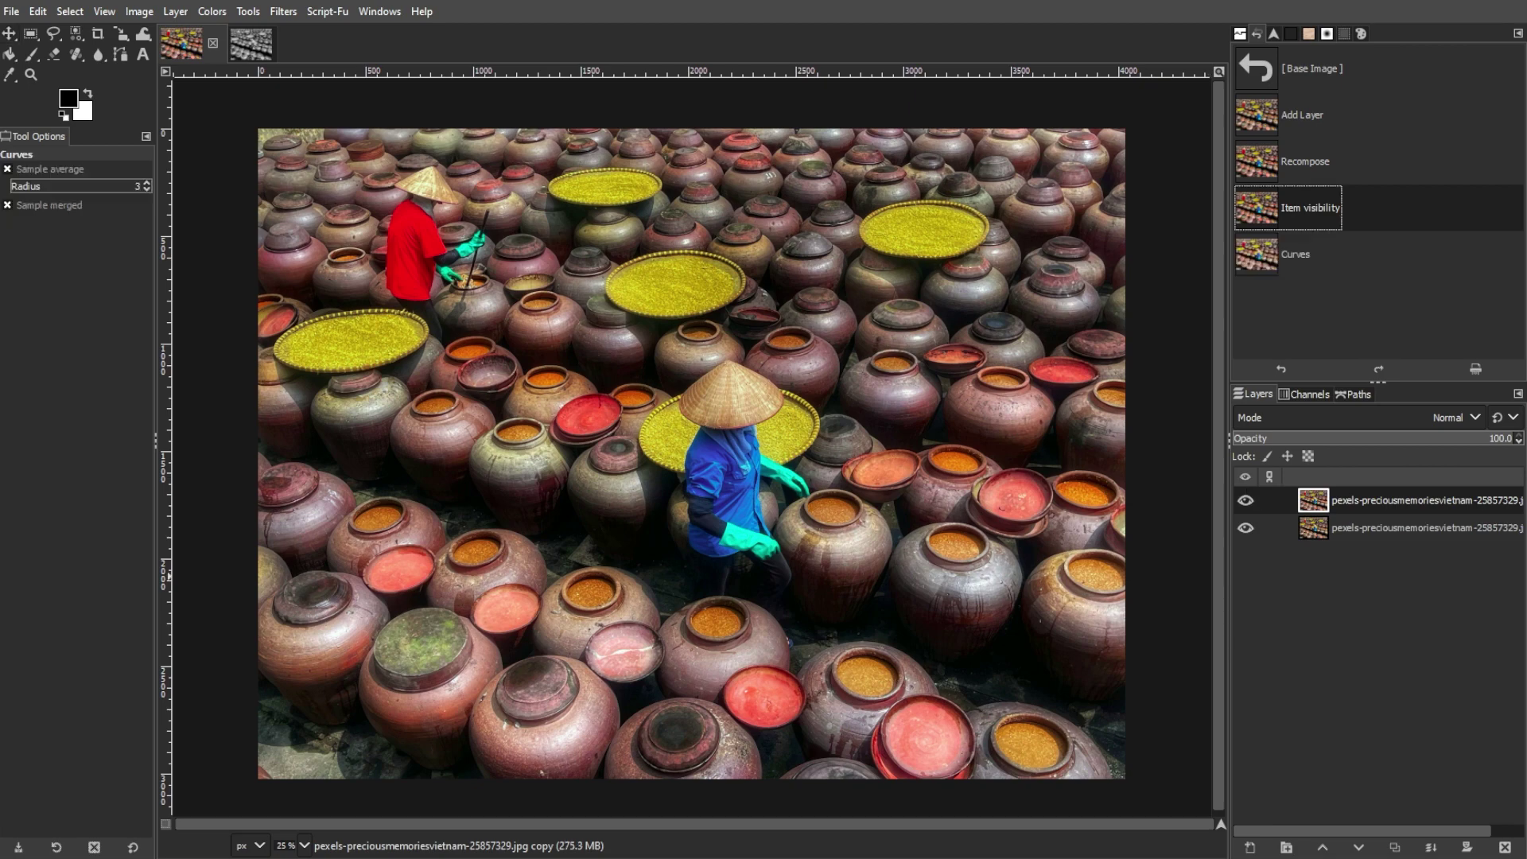
# Step: Try the automatic White Balance on the recomposed layer and undo it
pyautogui.click(210, 11)
pyautogui.moveTo(215, 343)
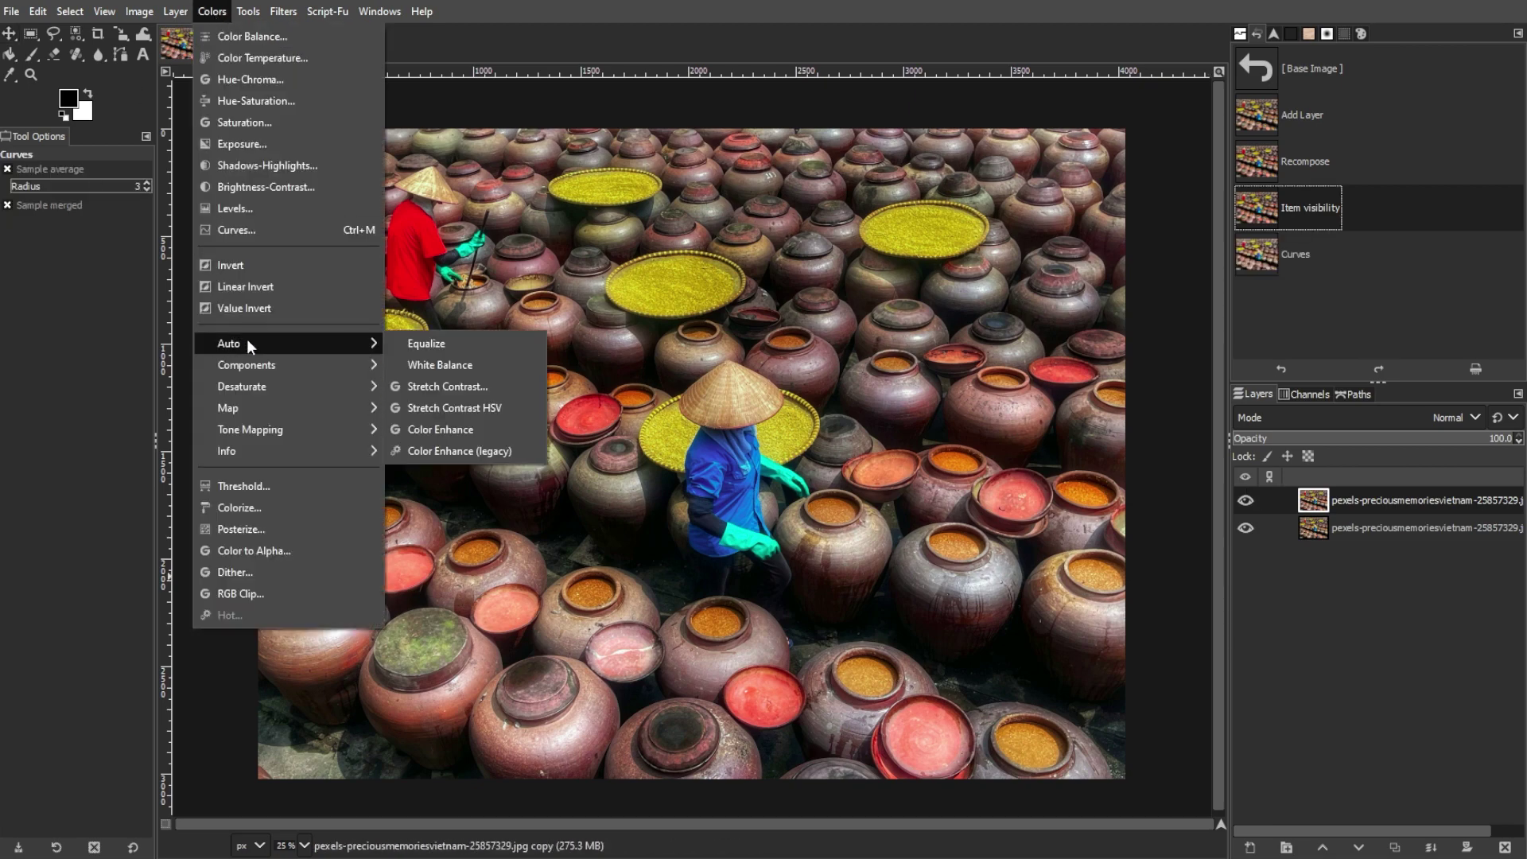
pyautogui.click(417, 363)
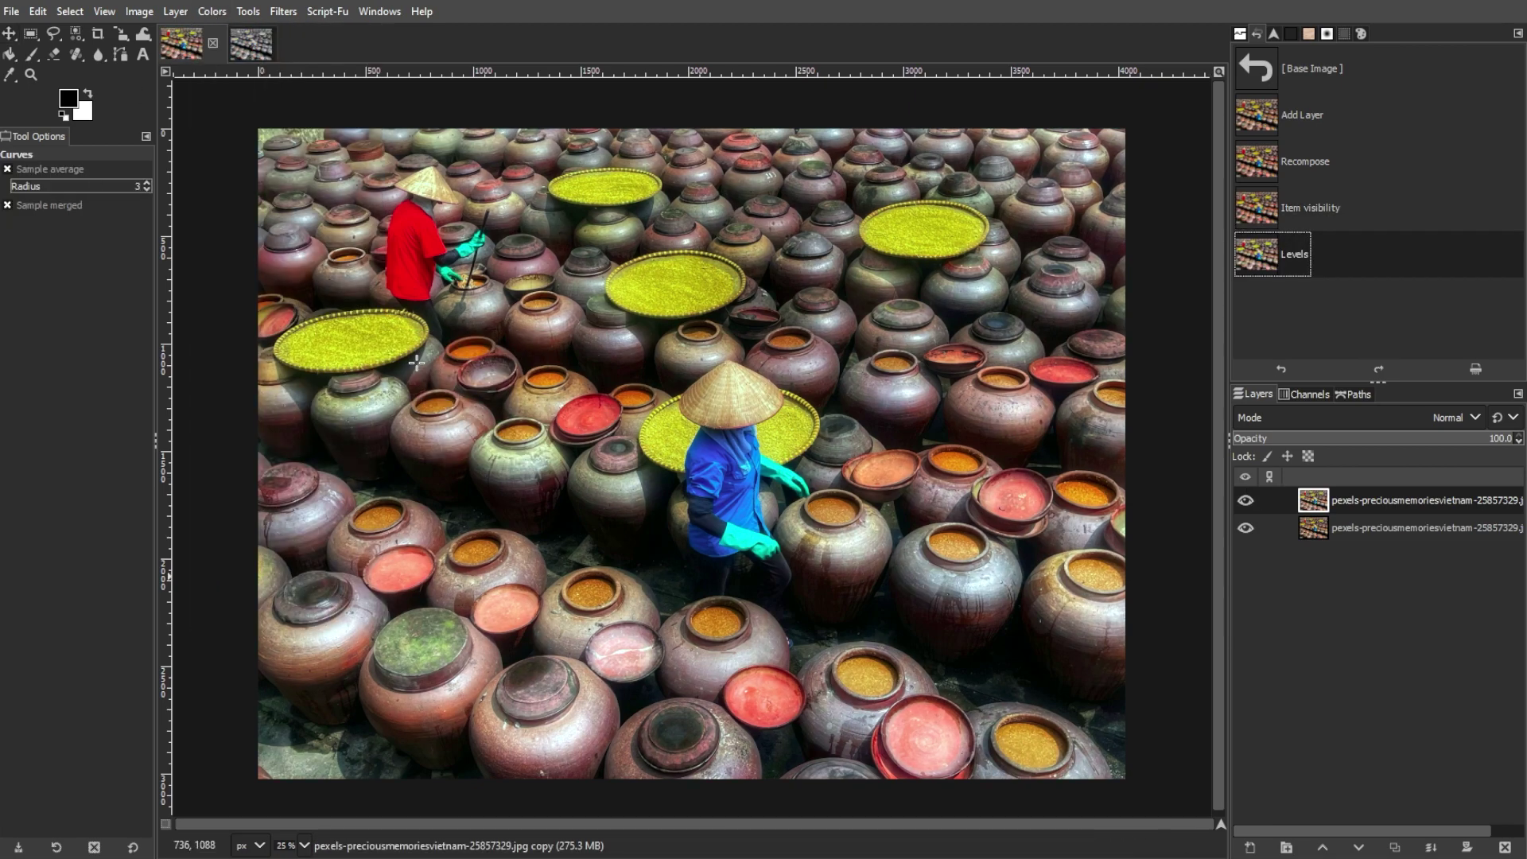
pyautogui.hotkey('ctrl', 'z')
# Step: Adjust the recomposed layer's Levels to input black 10, gamma 0.98 and white 225, and compare it with the original
pyautogui.click(212, 11)
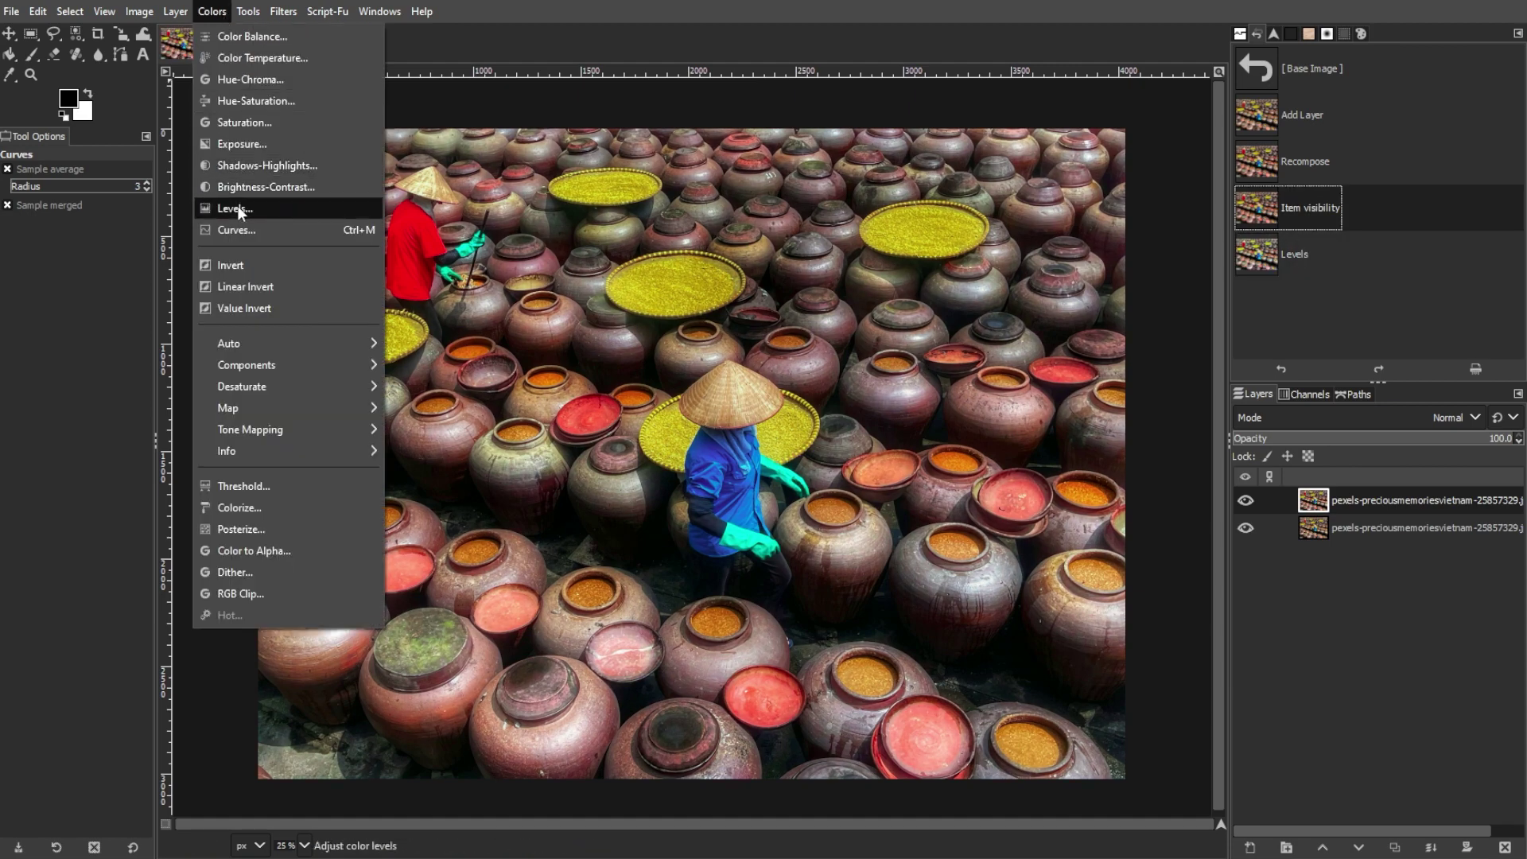
pyautogui.click(236, 209)
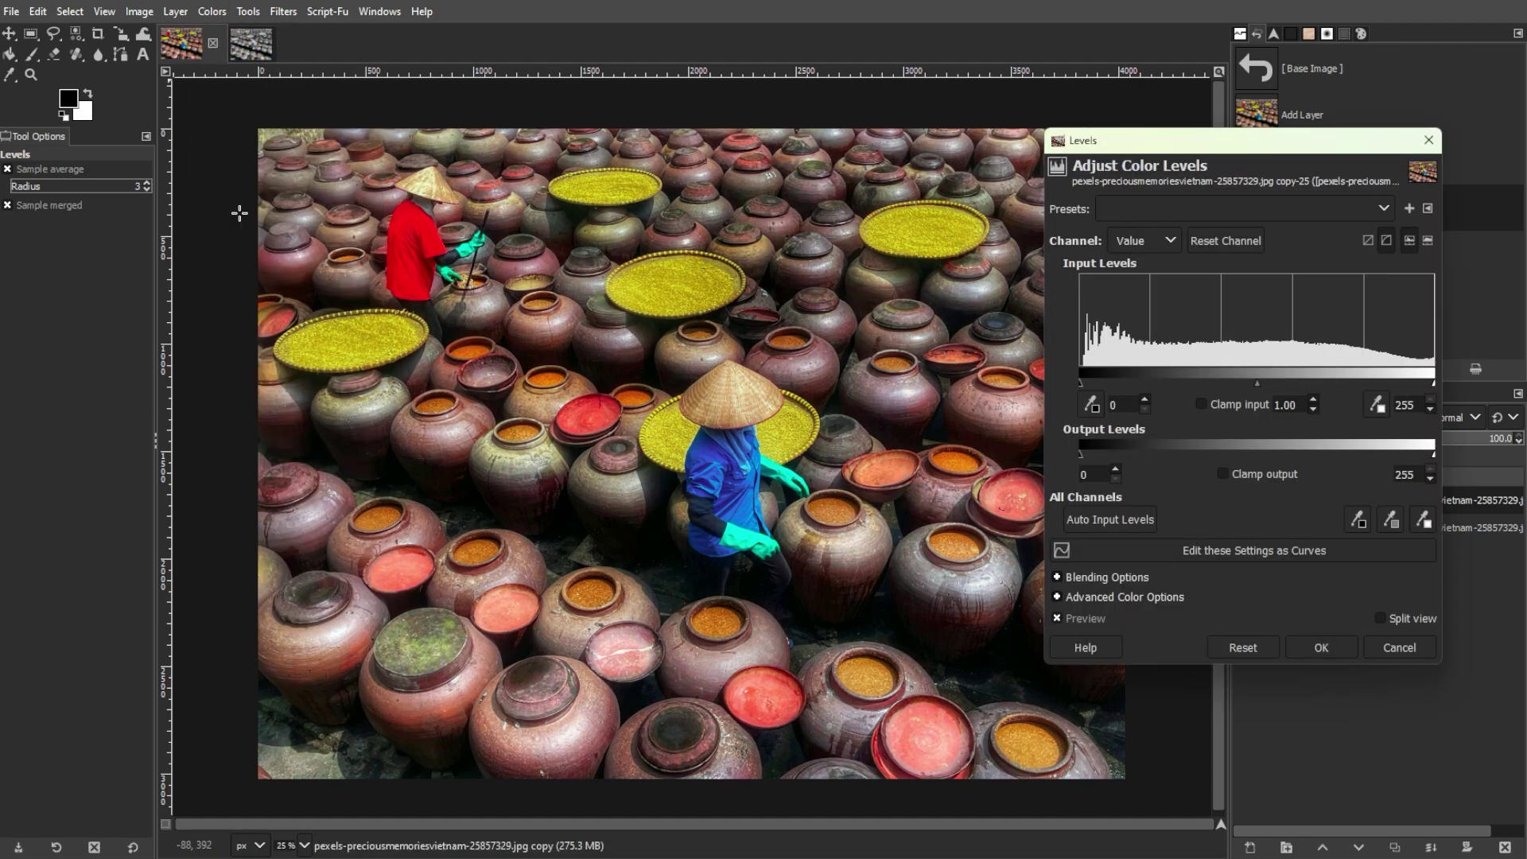
pyautogui.moveTo(1080, 383); pyautogui.dragTo(1095, 384)
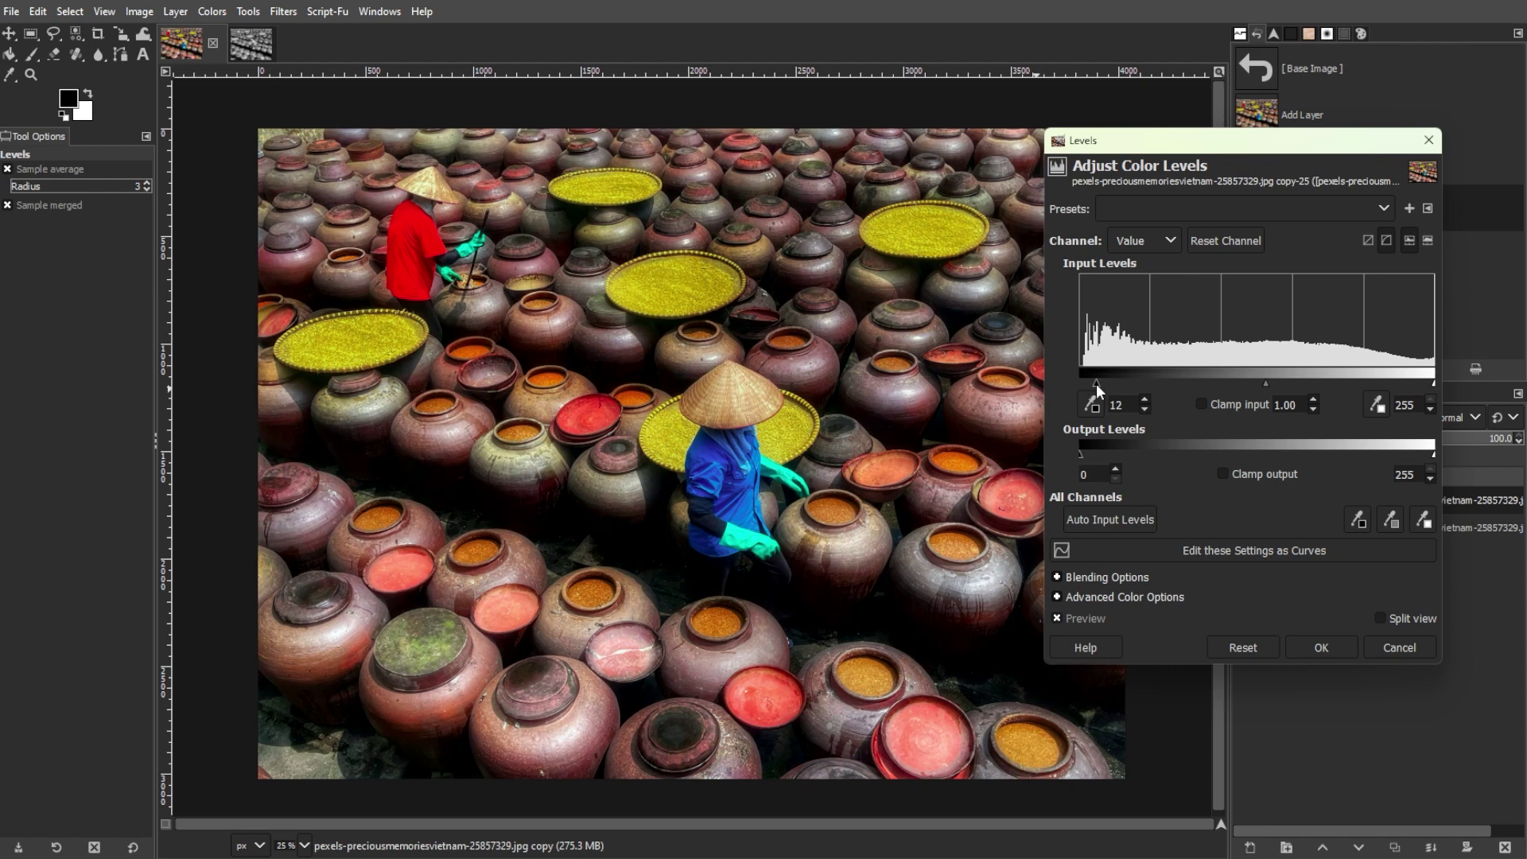
pyautogui.moveTo(1269, 382)
pyautogui.mouseDown()
pyautogui.moveTo(1245, 381)
pyautogui.moveTo(1267, 383)
pyautogui.mouseUp()
pyautogui.moveTo(1420, 383)
pyautogui.mouseDown()
pyautogui.moveTo(1371, 382)
pyautogui.moveTo(1392, 380)
pyautogui.mouseUp()
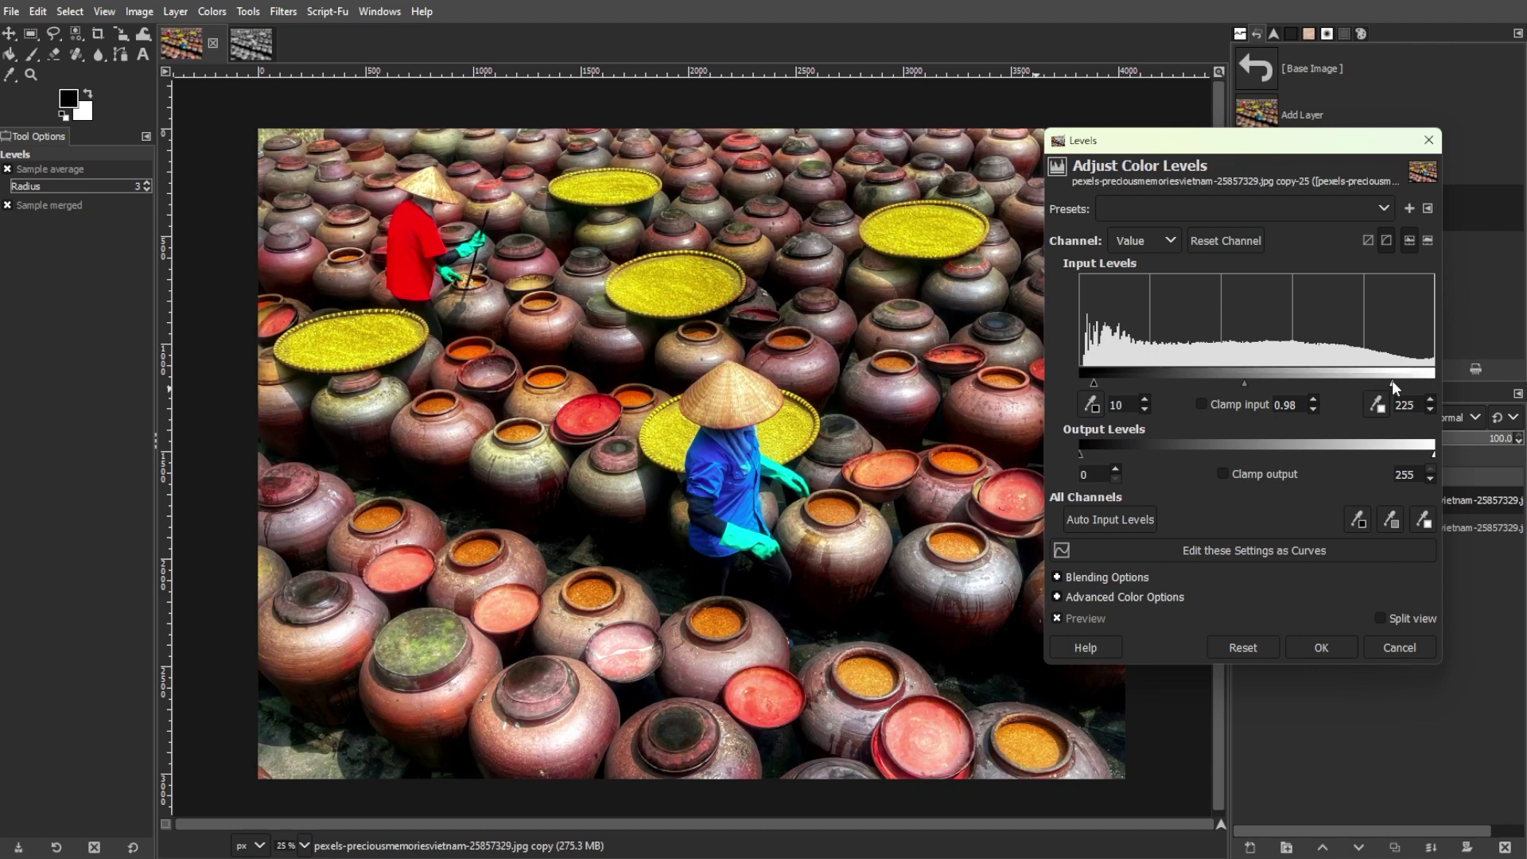
pyautogui.click(1319, 646)
pyautogui.click(1245, 501)
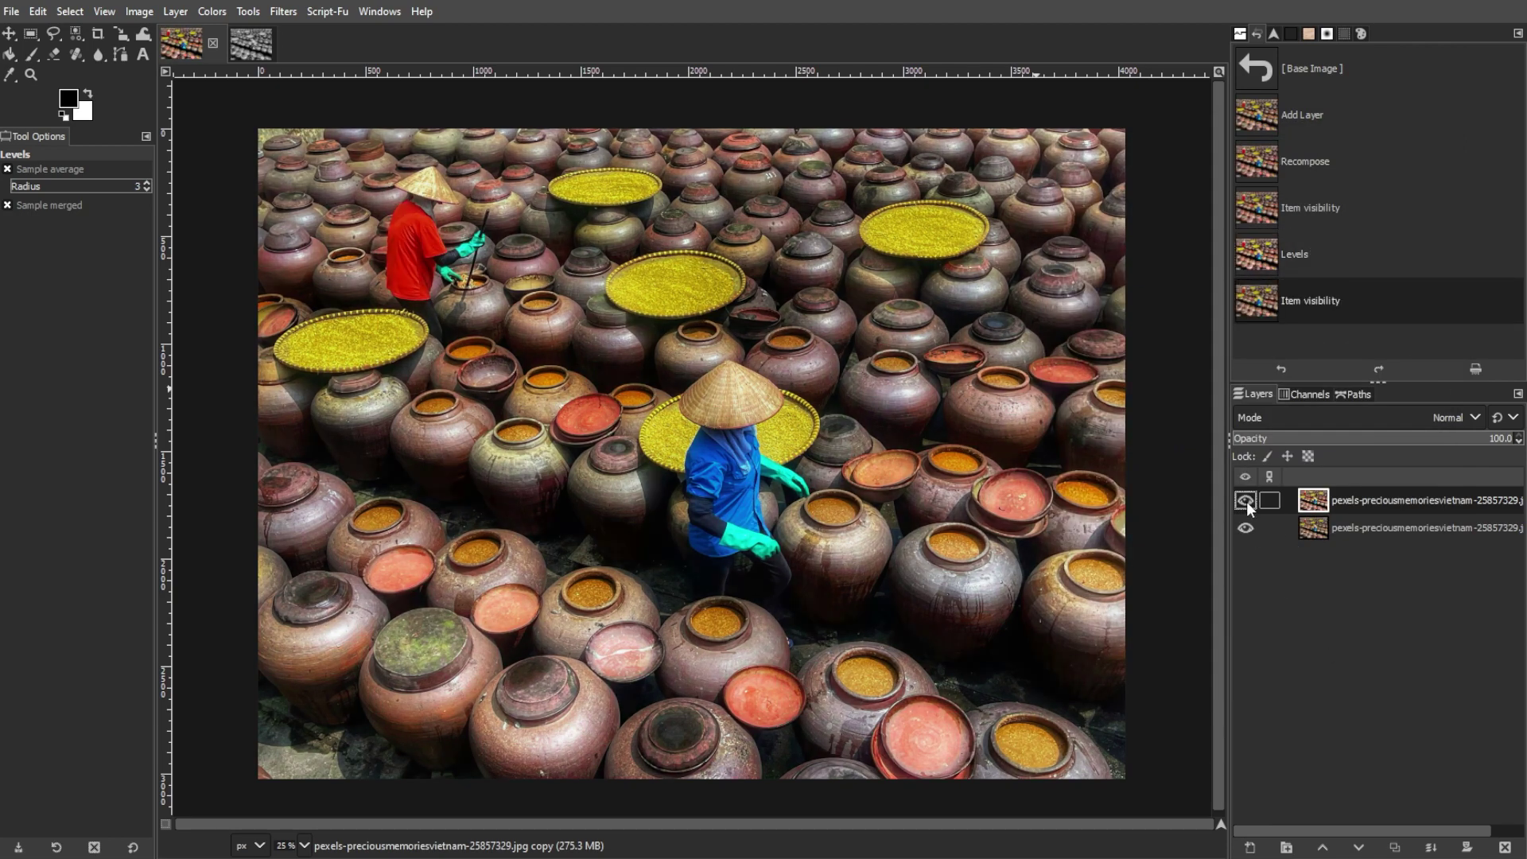
pyautogui.click(1246, 501)
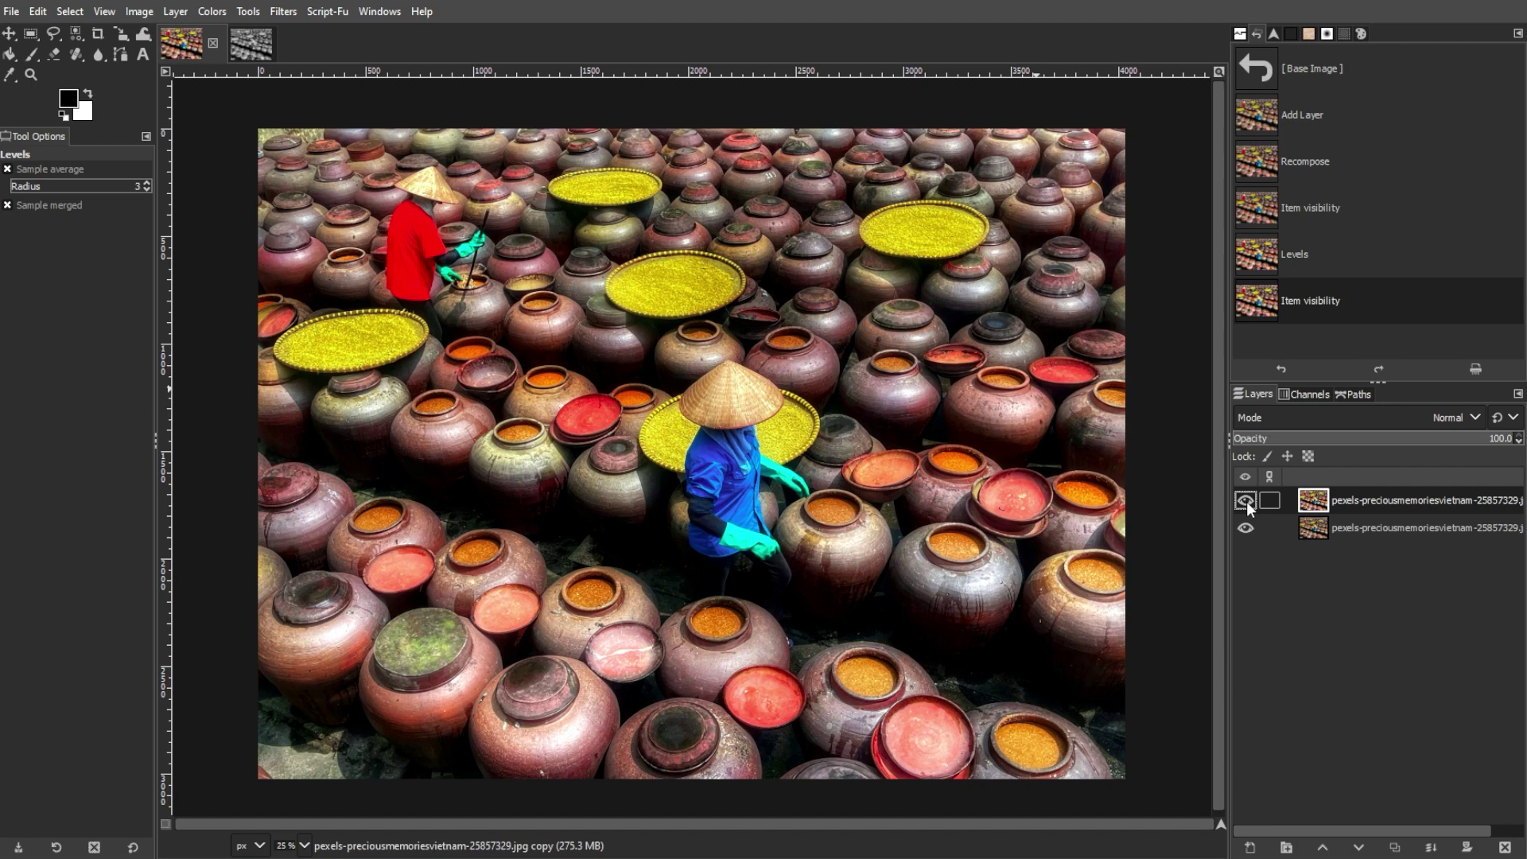
# Step: Apply Hue-Saturation to the recomposed layer with hue -4.5 and saturation 8.4
pyautogui.click(208, 11)
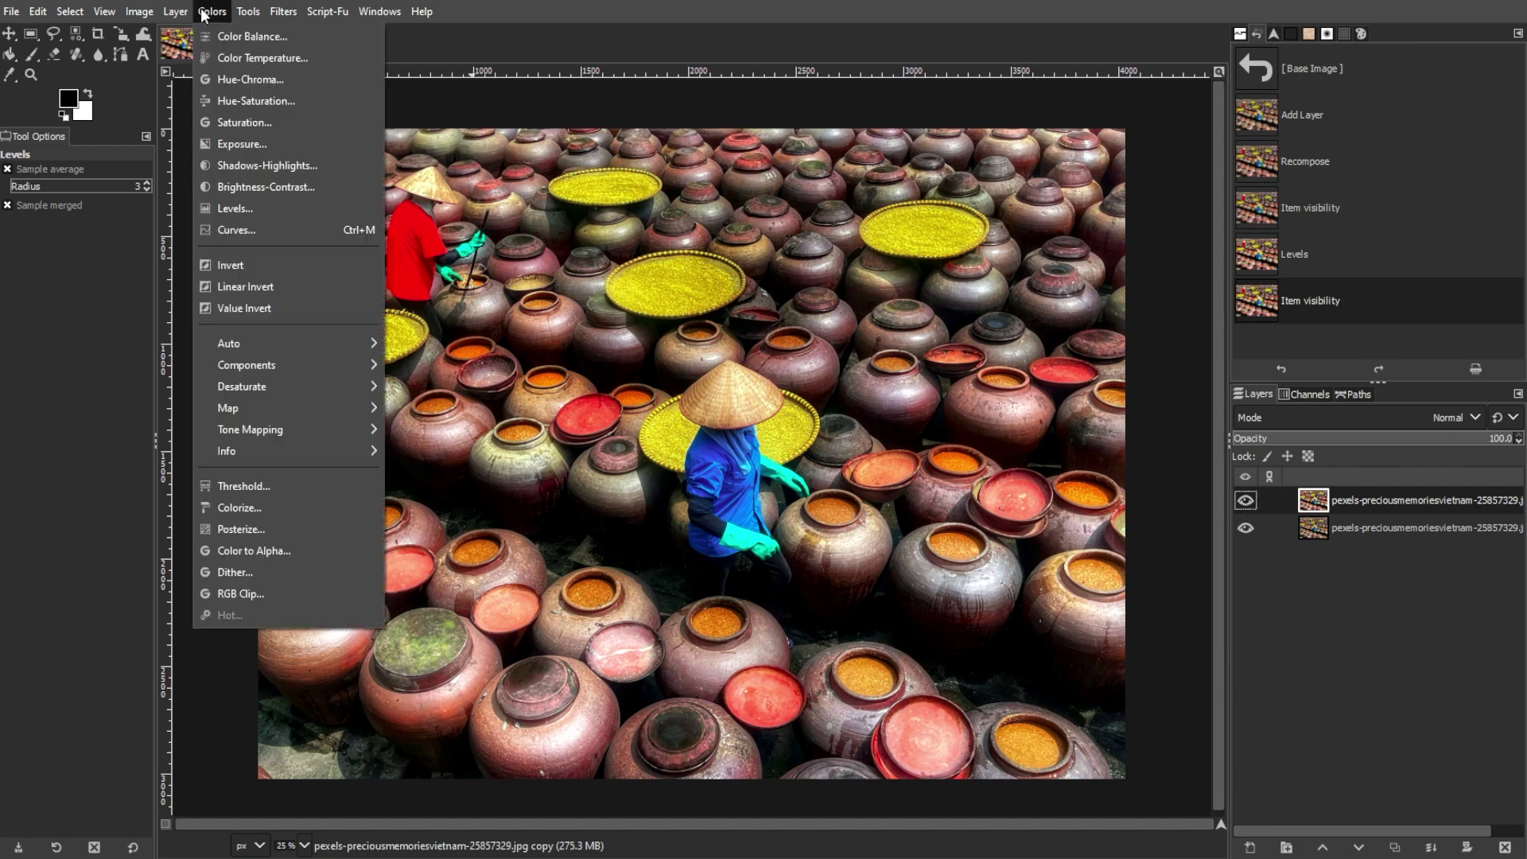
pyautogui.click(234, 100)
pyautogui.moveTo(1126, 382)
pyautogui.mouseDown()
pyautogui.moveTo(1152, 382)
pyautogui.moveTo(1131, 383)
pyautogui.mouseUp()
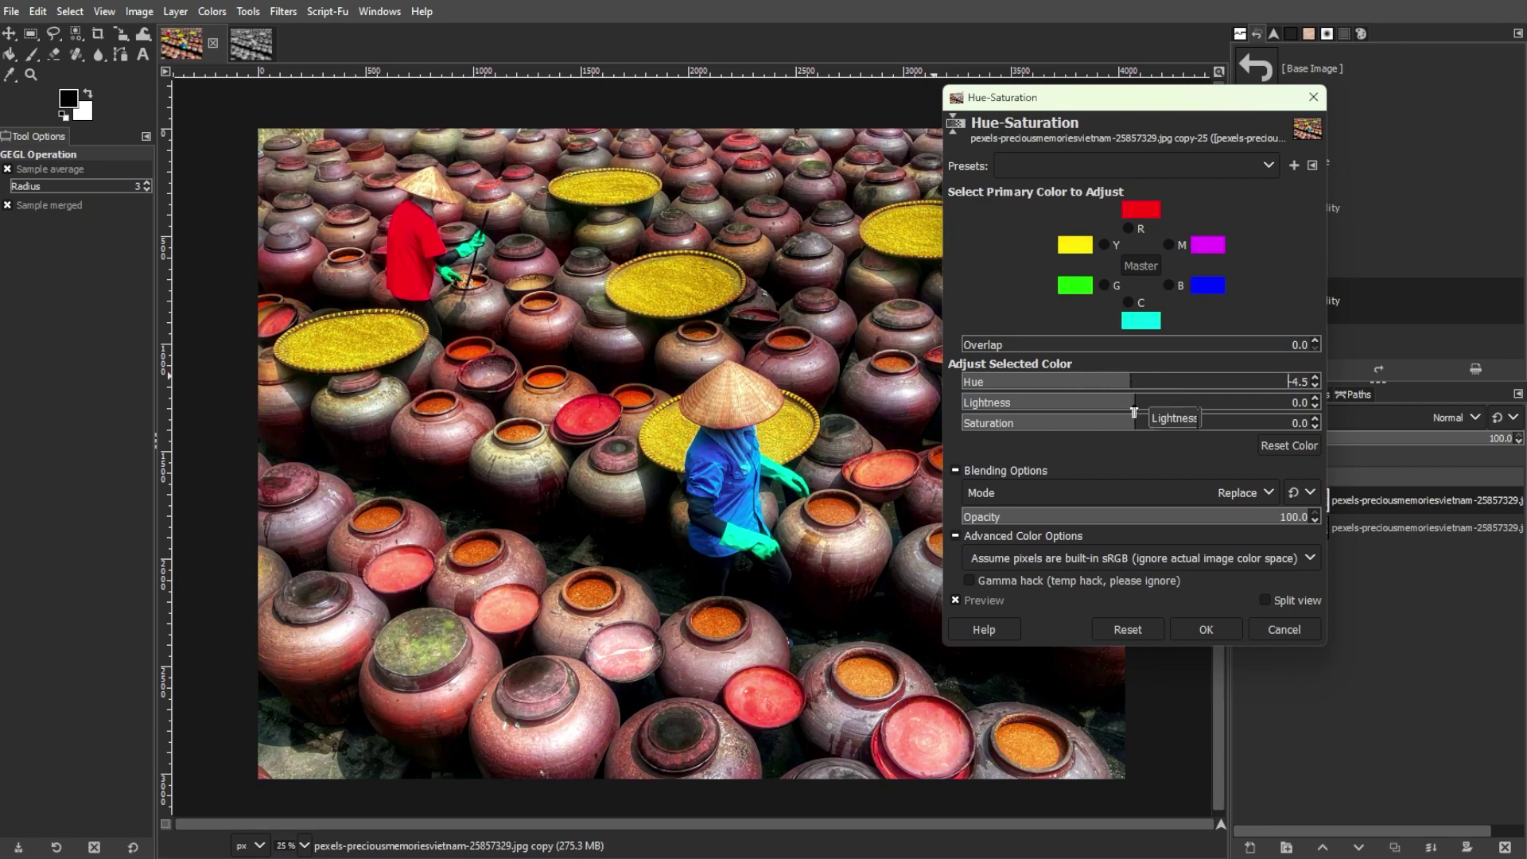
pyautogui.moveTo(1137, 415)
pyautogui.mouseDown()
pyautogui.moveTo(1119, 432)
pyautogui.moveTo(1148, 434)
pyautogui.mouseUp()
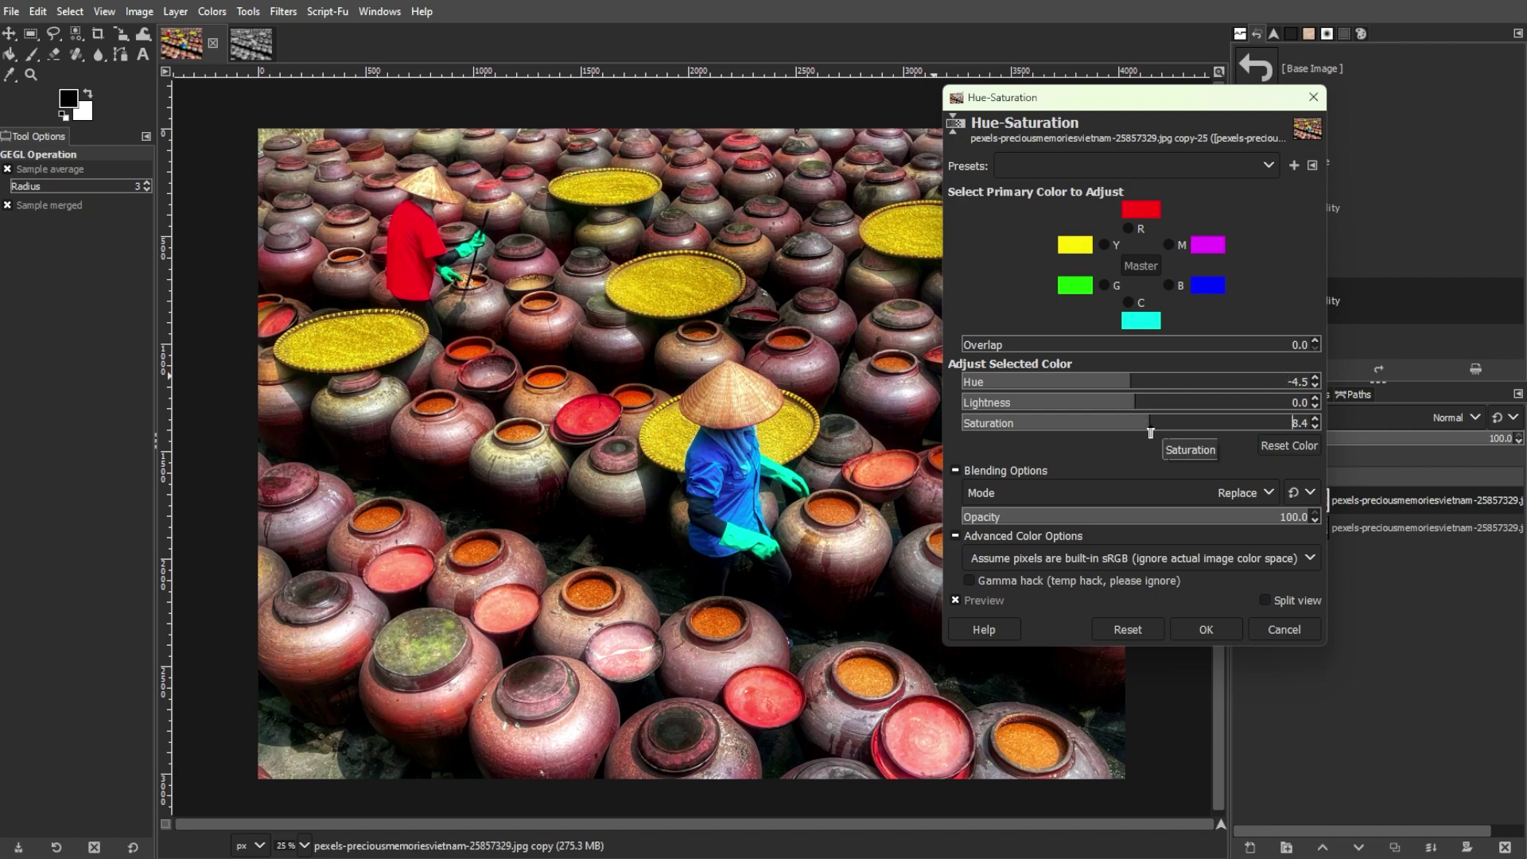
pyautogui.click(1204, 628)
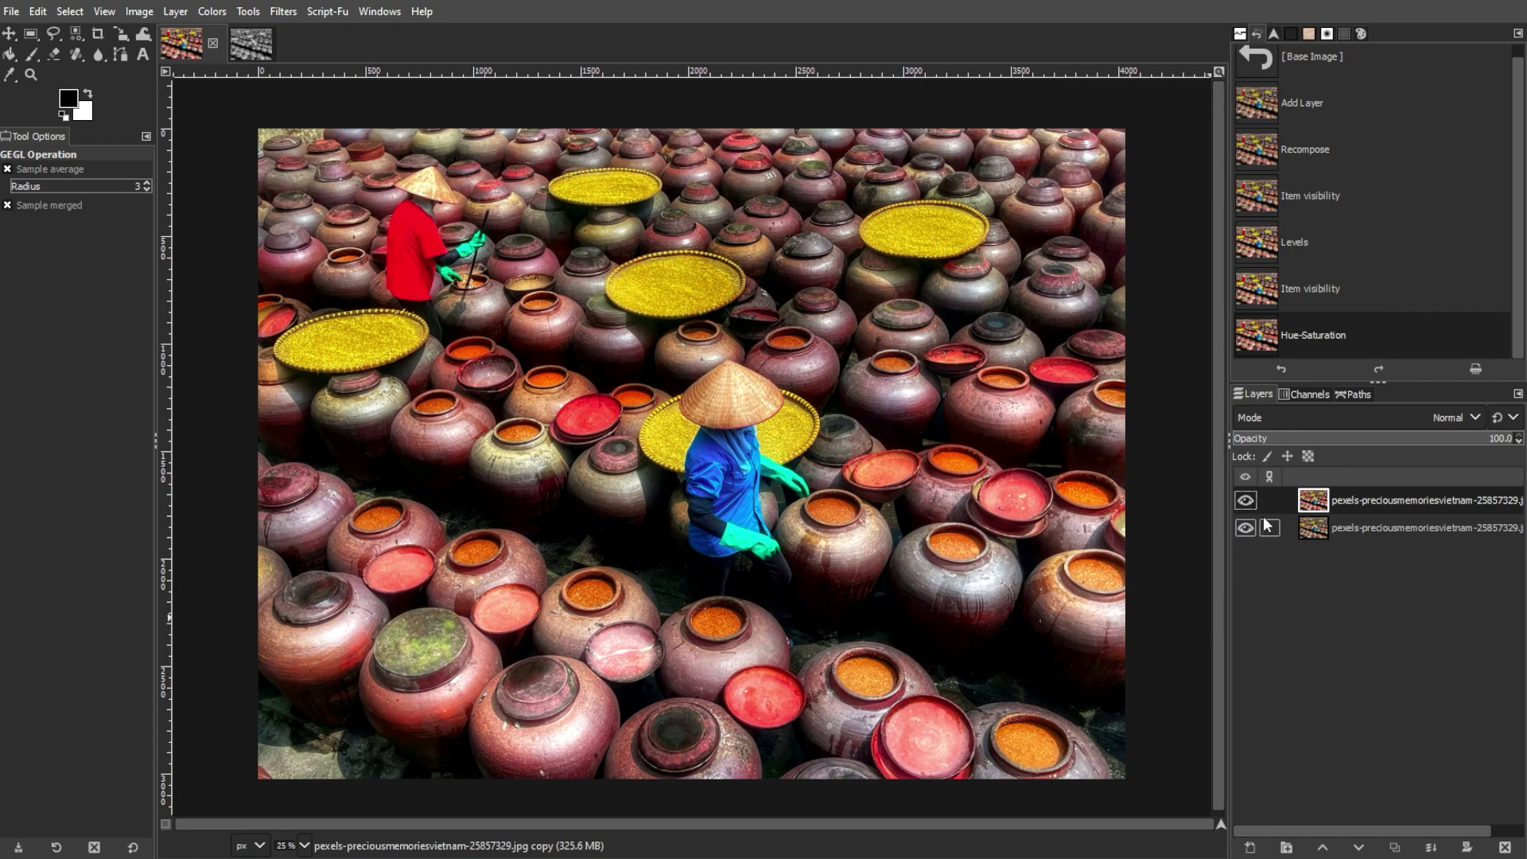
# Step: Compare the edited layer with the original, leave it hidden, and duplicate the original photo layer
pyautogui.click(1245, 501)
pyautogui.click(1245, 500)
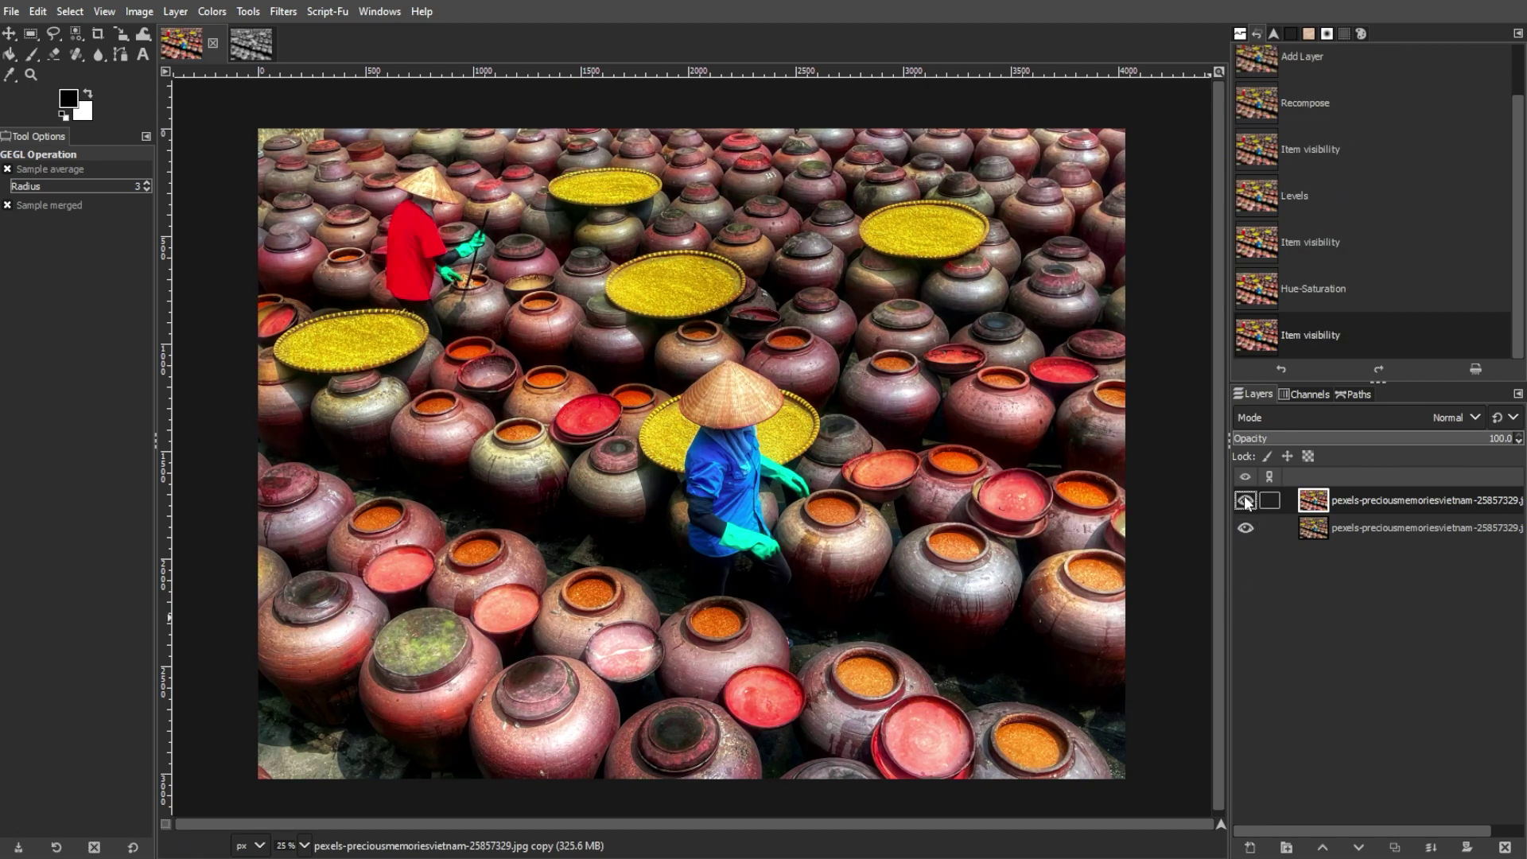
pyautogui.click(1245, 501)
pyautogui.click(1245, 501)
pyautogui.hotkey('ctrl', 'shift', 'd')
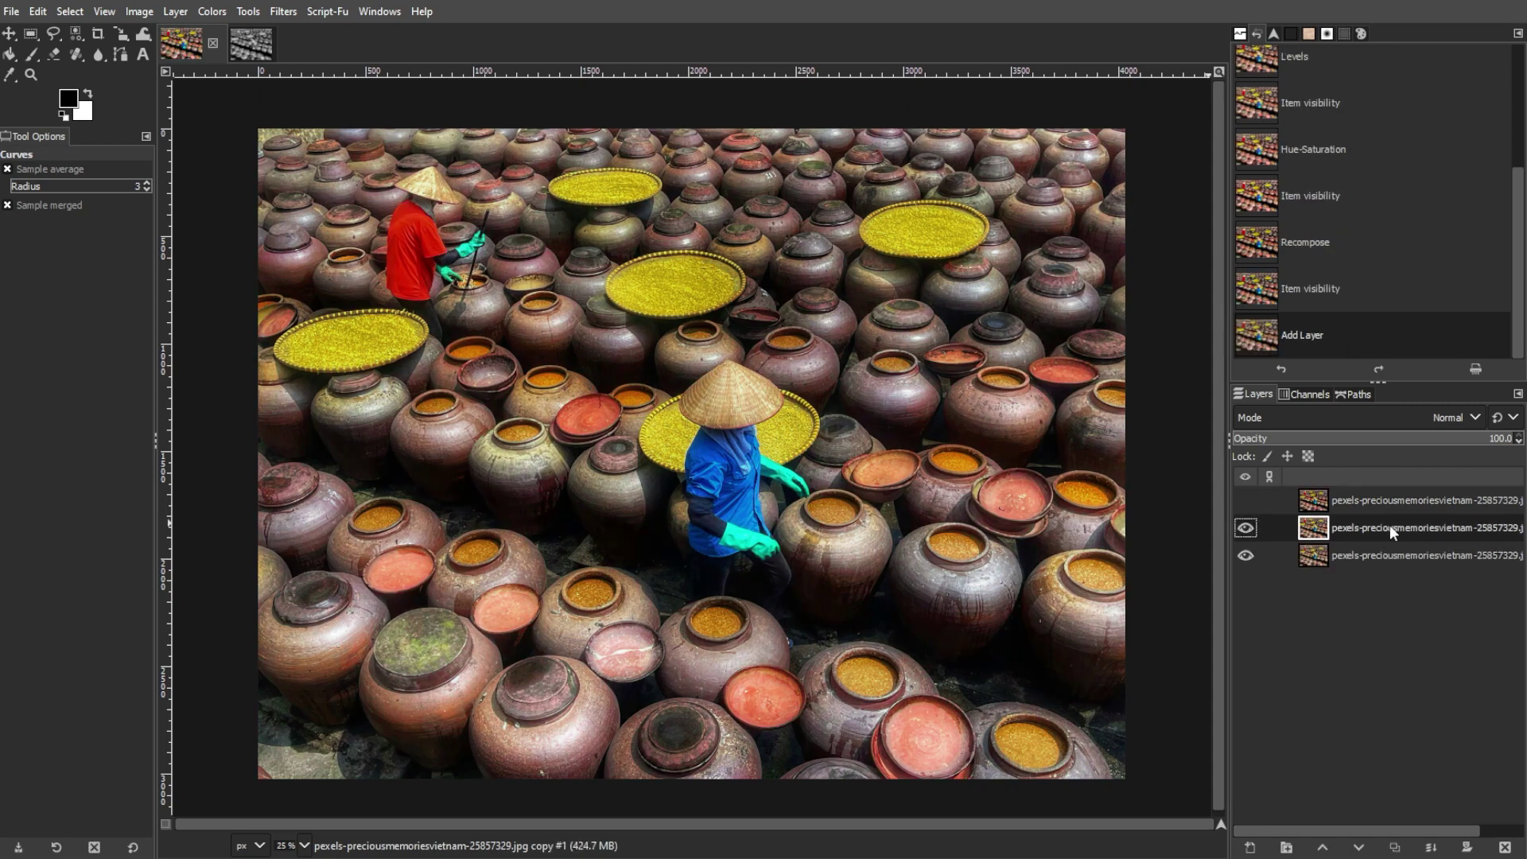
# Step: Rename the duplicated photo layer as RGB Color Space
pyautogui.doubleClick(1382, 527)
pyautogui.write('RG')
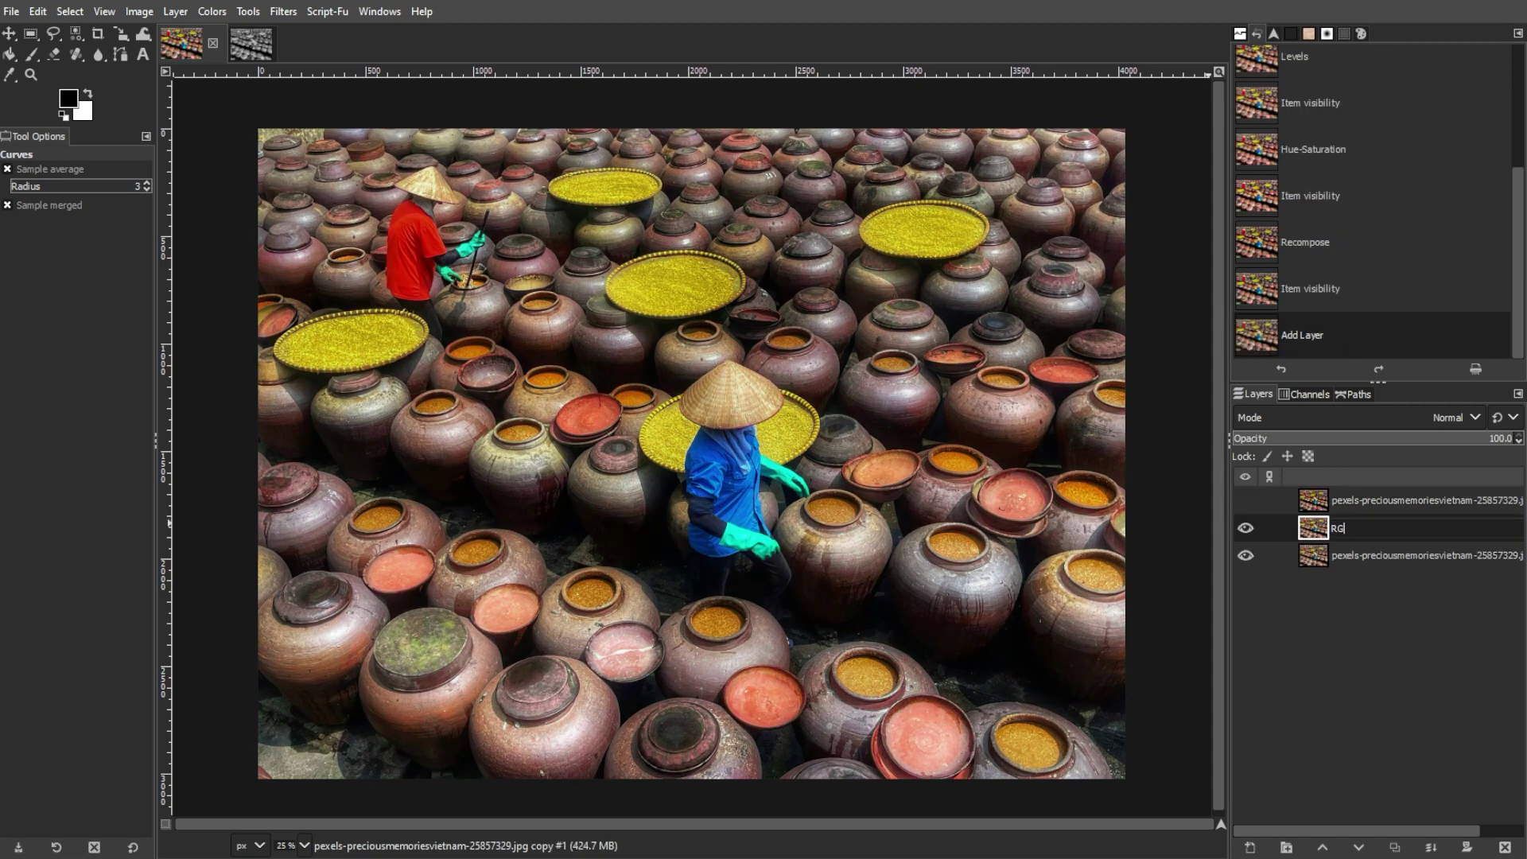
pyautogui.write('B Color Space')
pyautogui.press('Return')
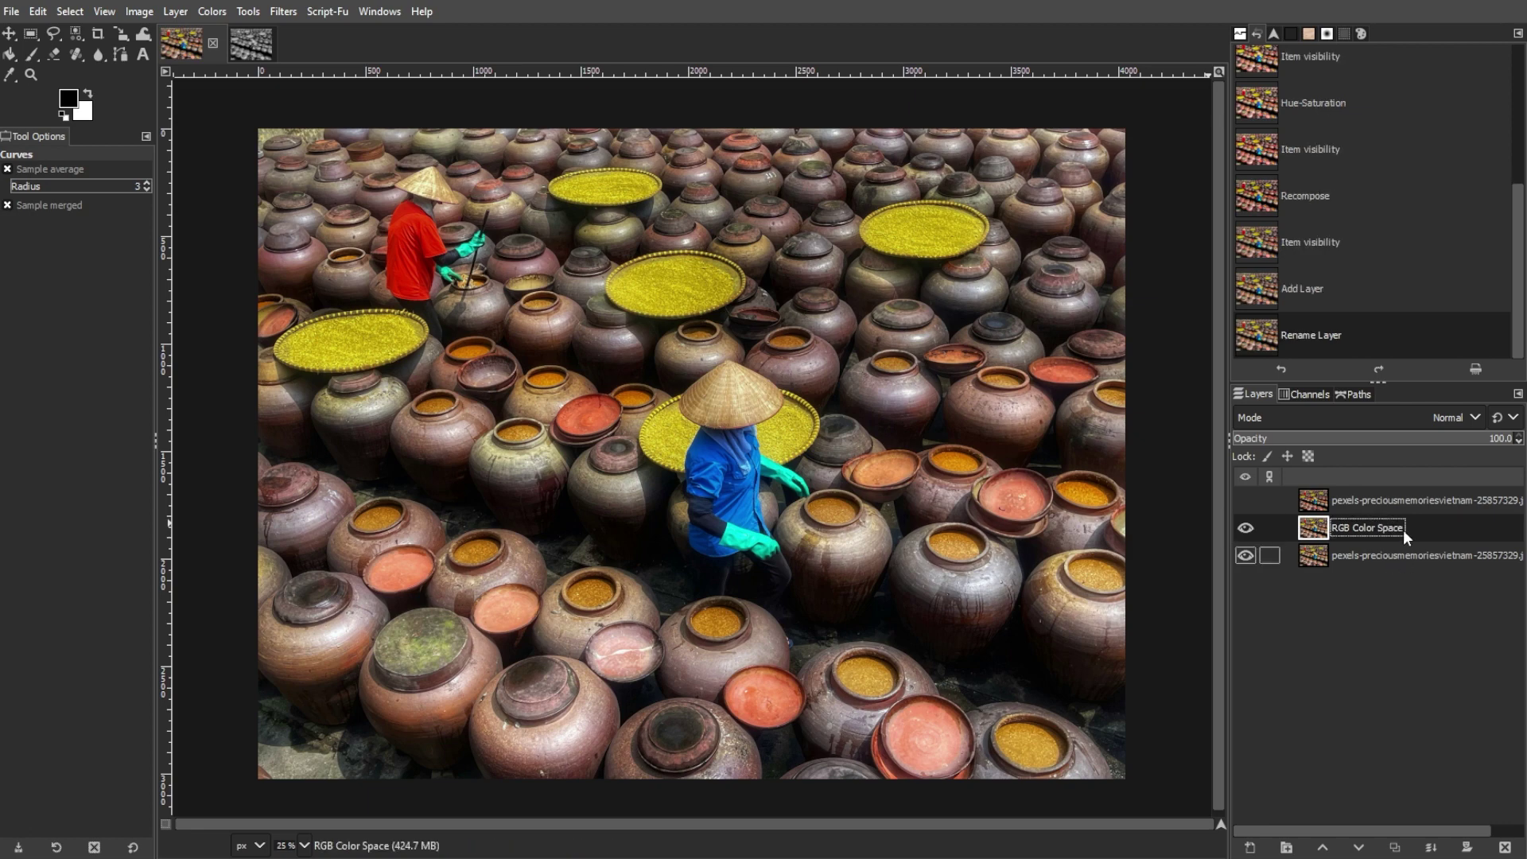
# Step: Decompose the RGB Color Space layer into separate layers using the RGB color model
pyautogui.hotkey('alt', 'c')
pyautogui.moveTo(335, 364)
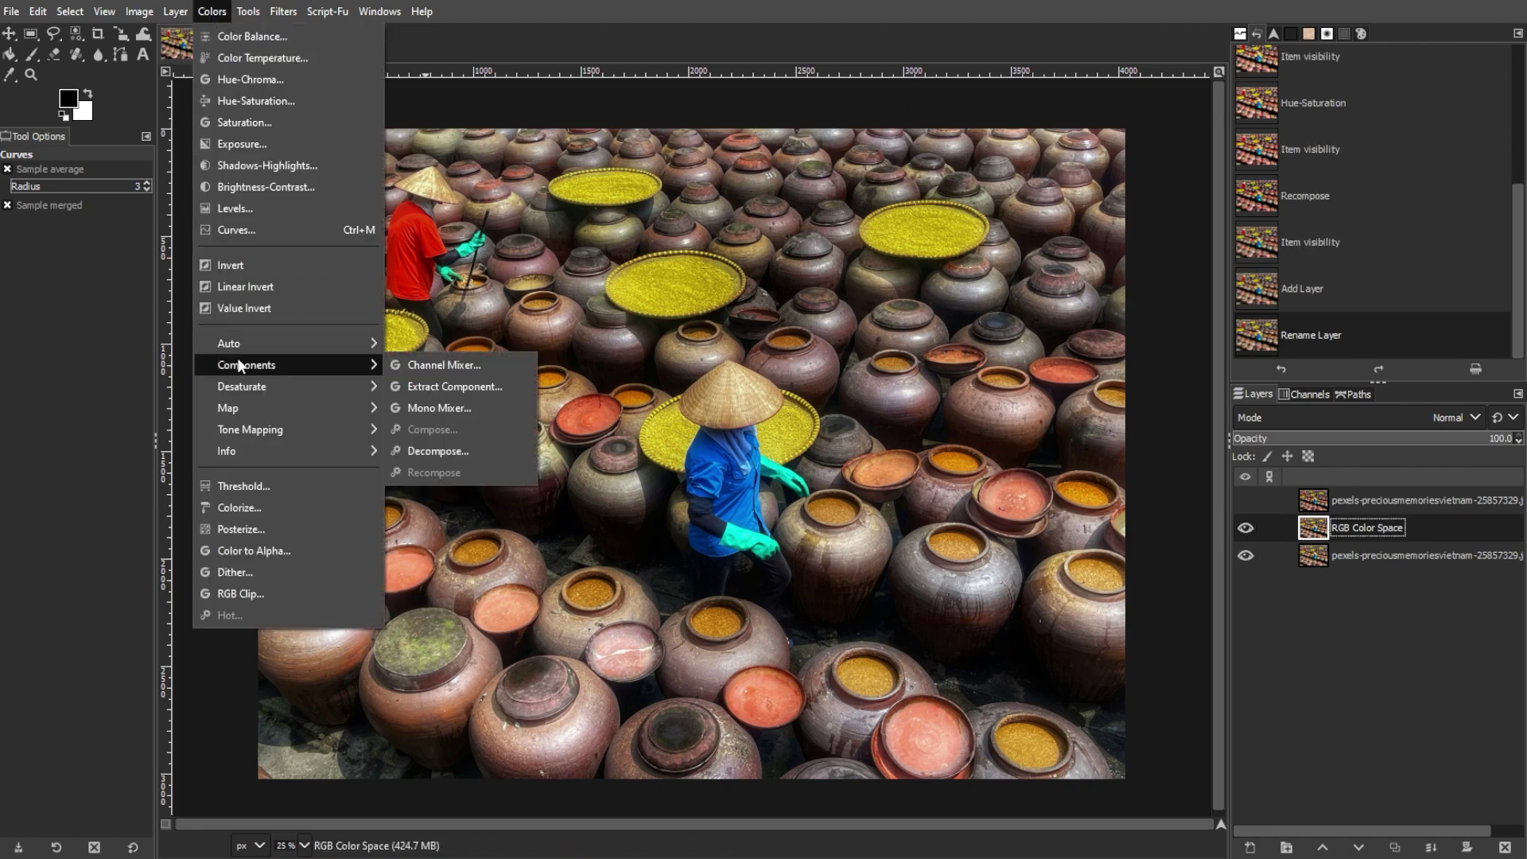
pyautogui.click(441, 451)
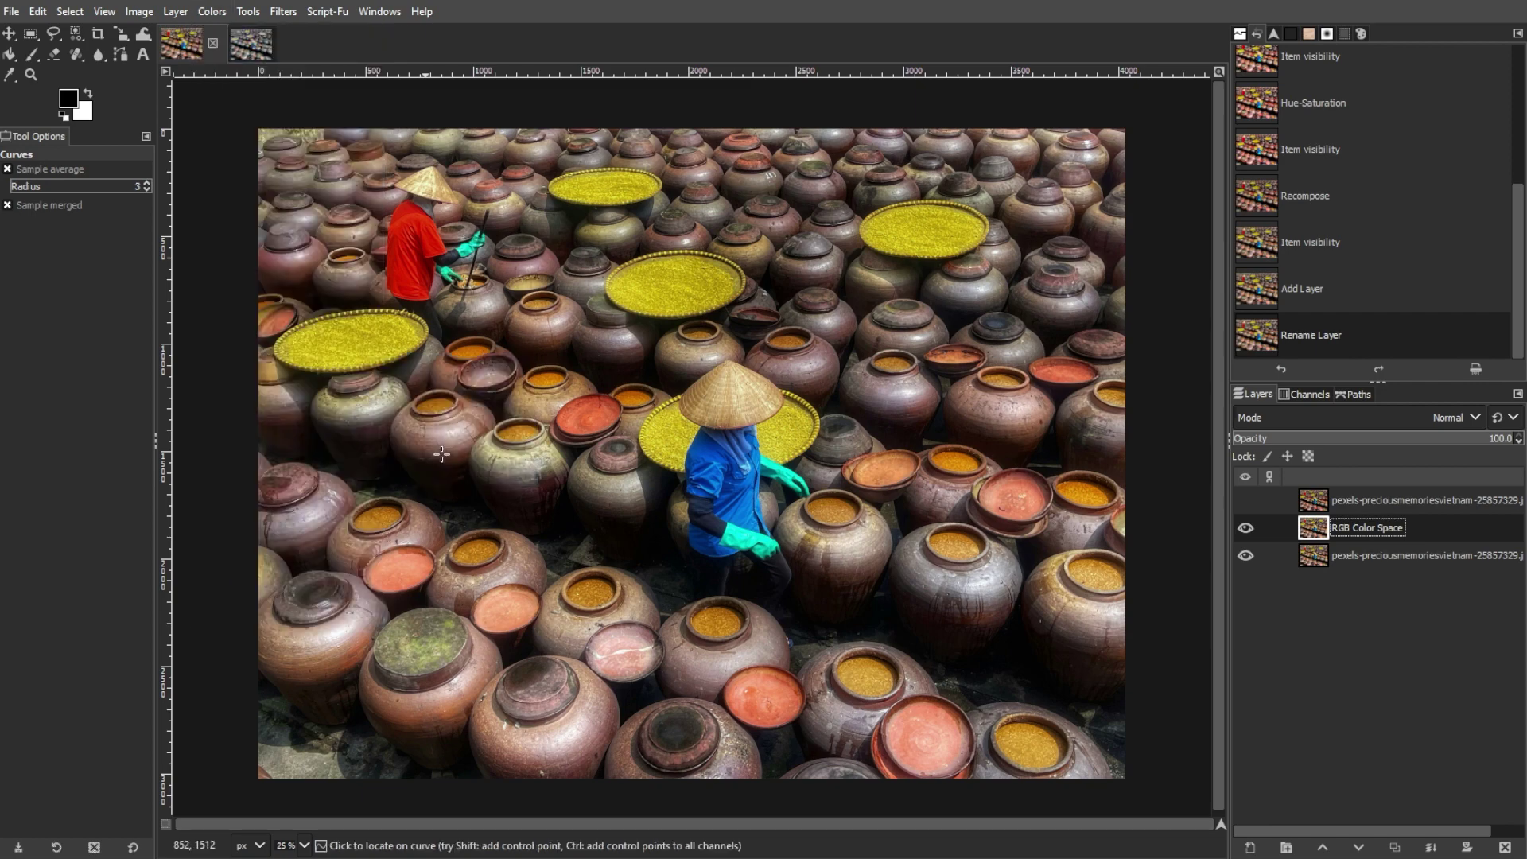
pyautogui.click(448, 422)
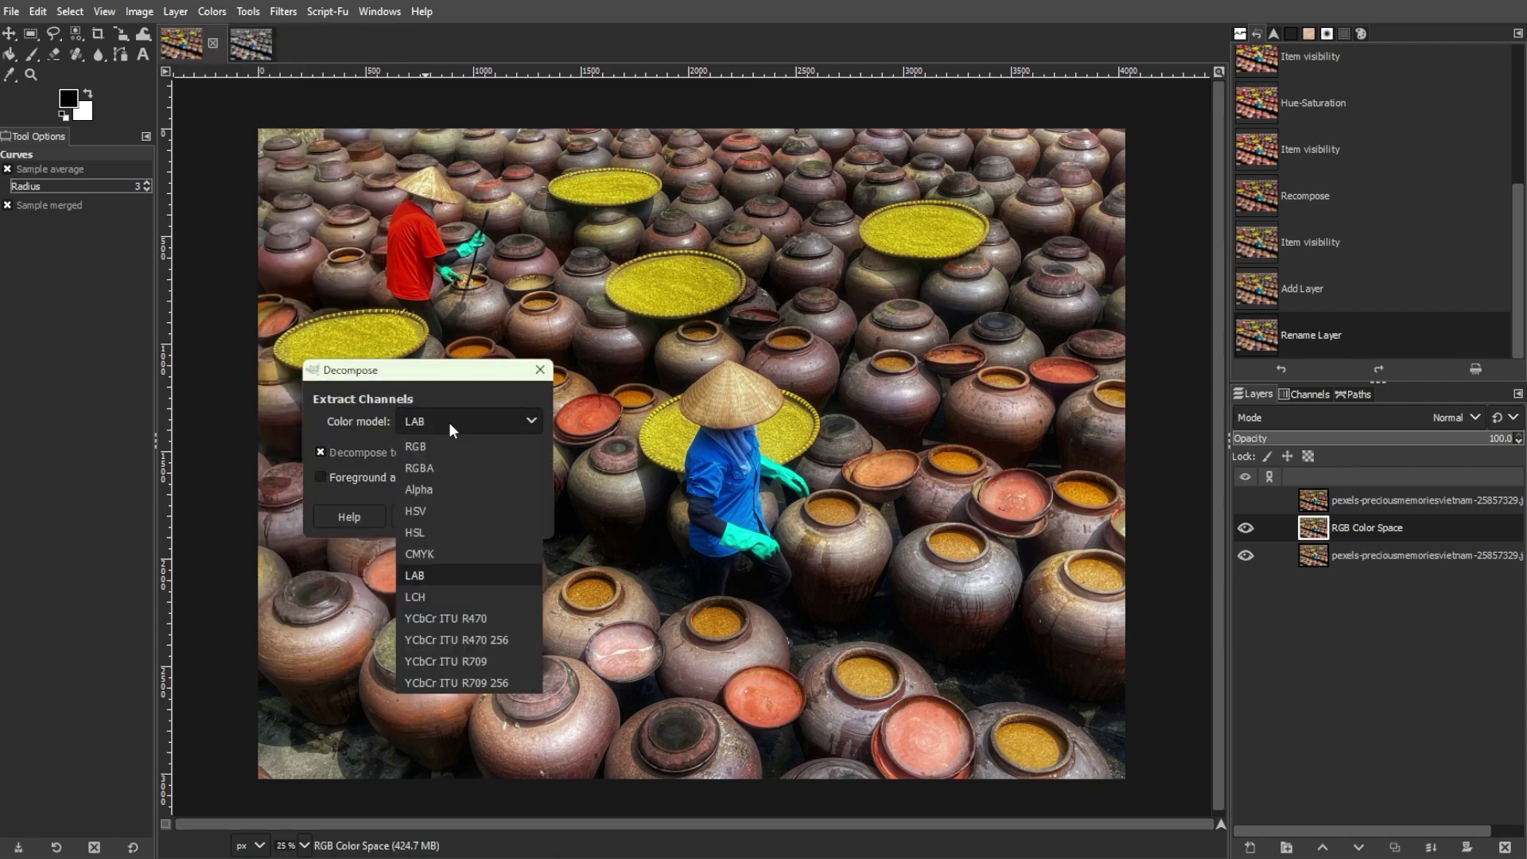
pyautogui.click(442, 447)
pyautogui.click(427, 517)
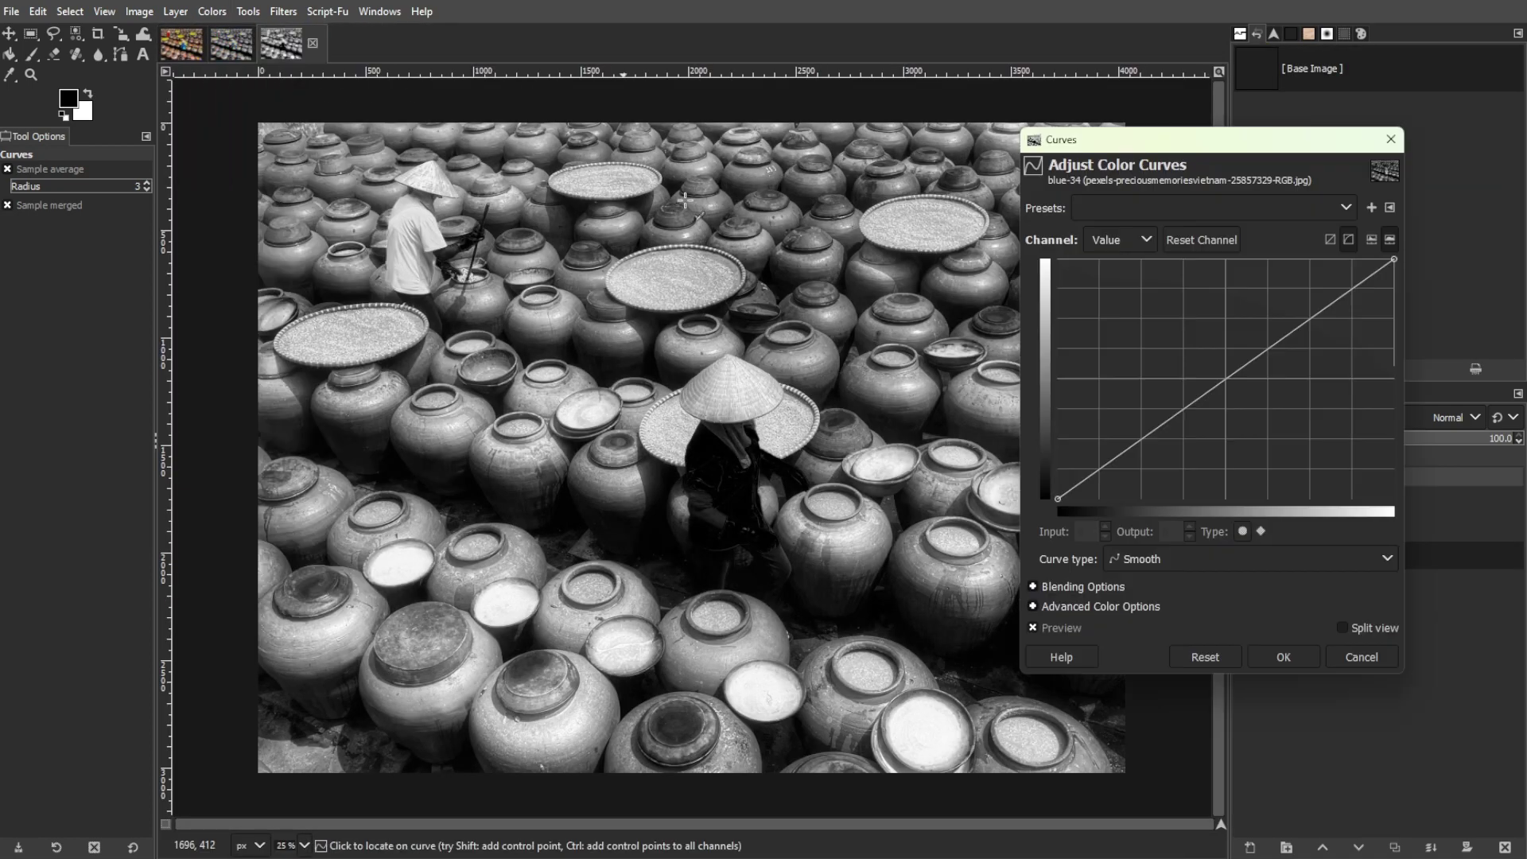
# Step: Reshape the tonal curve of the blue channel layer with Curves
pyautogui.moveTo(1193, 137); pyautogui.dragTo(994, 83)
pyautogui.click(1015, 335)
pyautogui.moveTo(855, 447); pyautogui.dragTo(879, 447)
pyautogui.moveTo(1196, 208); pyautogui.dragTo(1196, 219)
pyautogui.moveTo(1015, 341); pyautogui.dragTo(1010, 332)
pyautogui.click(1083, 599)
# Step: Reshape the tonal curve of the green channel layer with Curves
pyautogui.click(1352, 528)
pyautogui.click(211, 12)
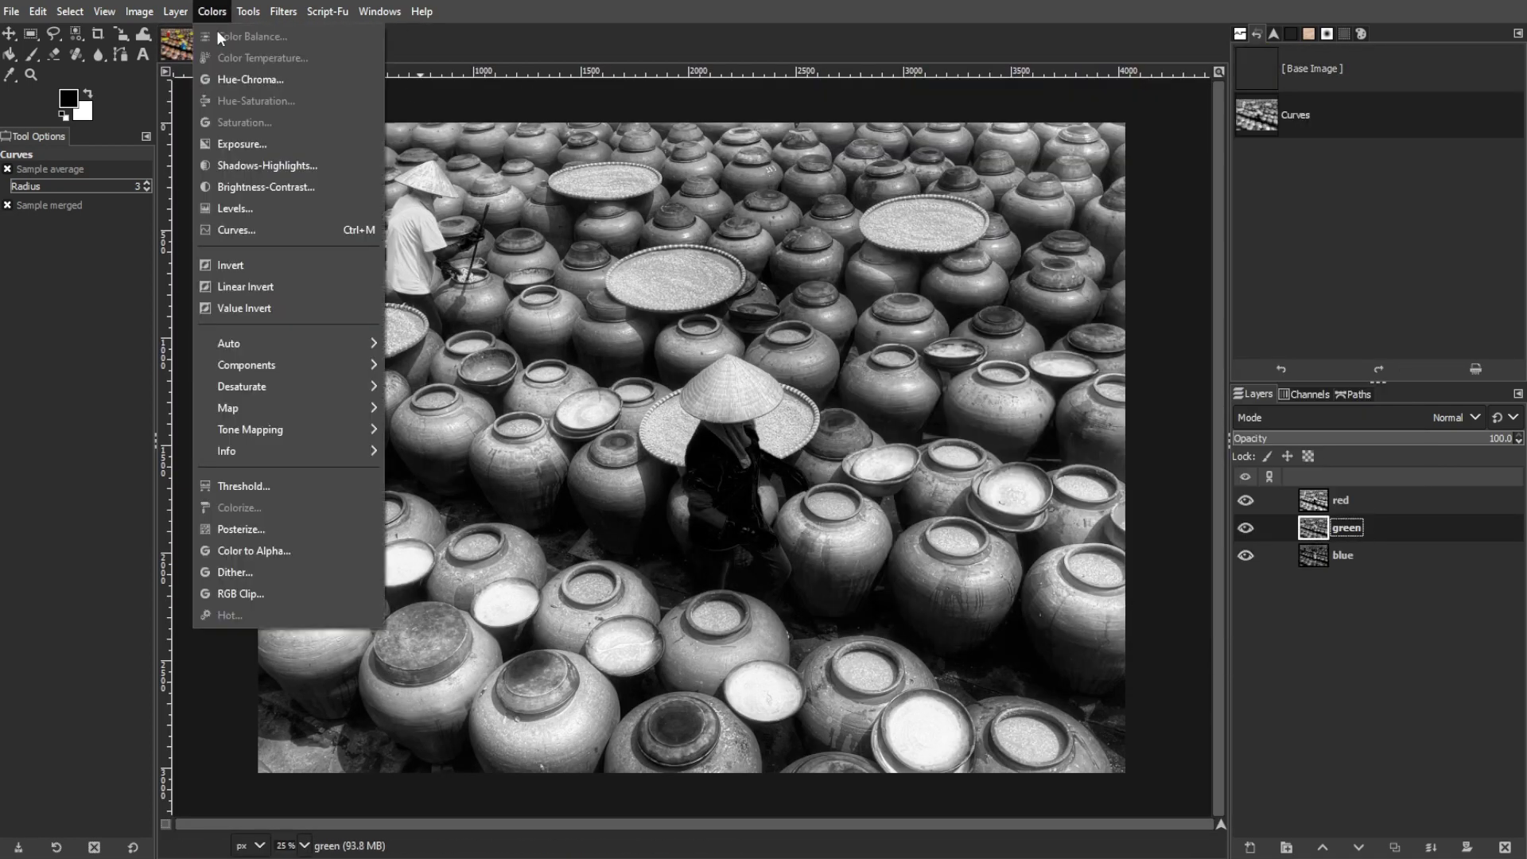
pyautogui.click(236, 229)
pyautogui.moveTo(859, 444); pyautogui.dragTo(880, 430)
pyautogui.click(1083, 601)
# Step: Adjust the red channel's curve and recompose the channels into the RGB Color Space layer
pyautogui.click(1342, 500)
pyautogui.hotkey('ctrl', 'm')
pyautogui.moveTo(1196, 204); pyautogui.dragTo(1201, 218)
pyautogui.click(1086, 602)
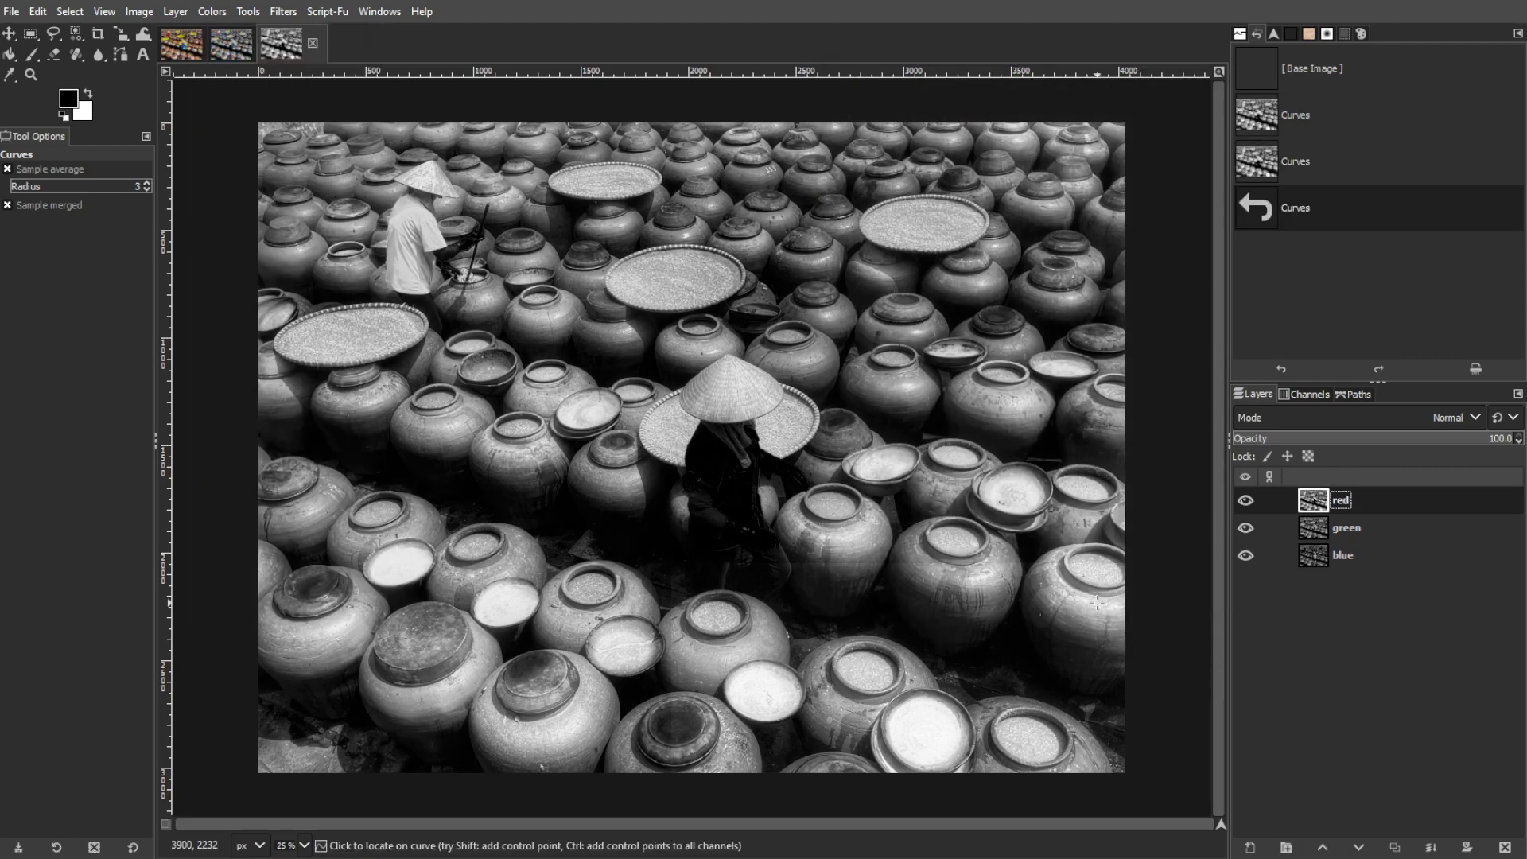
pyautogui.click(212, 11)
pyautogui.moveTo(270, 365)
pyautogui.click(461, 501)
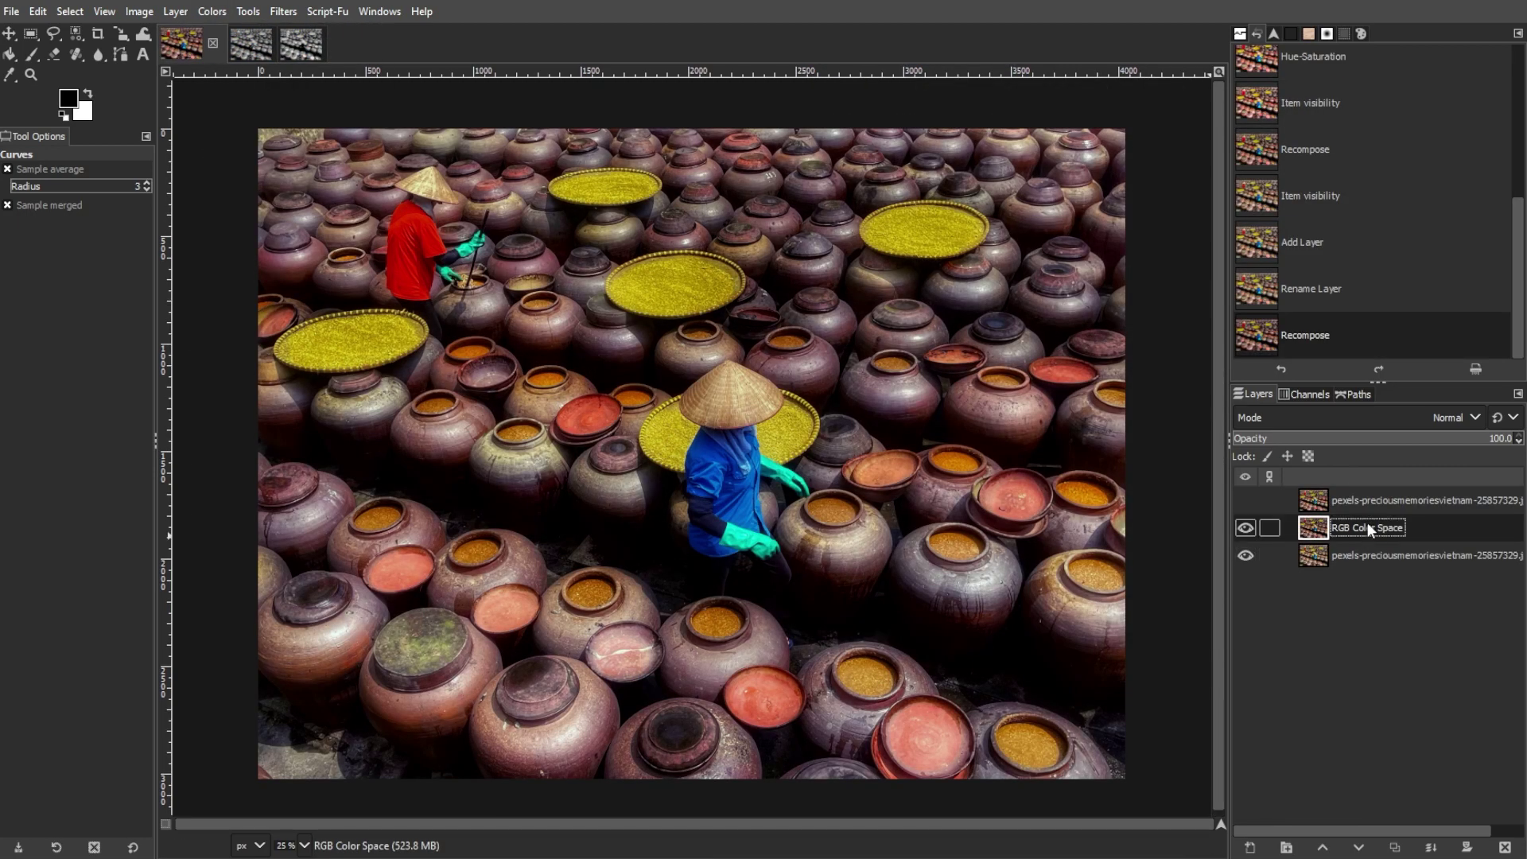
# Step: Compare the RGB Color Space layer with the original photo and leave it hidden
pyautogui.click(1246, 528)
pyautogui.click(1246, 528)
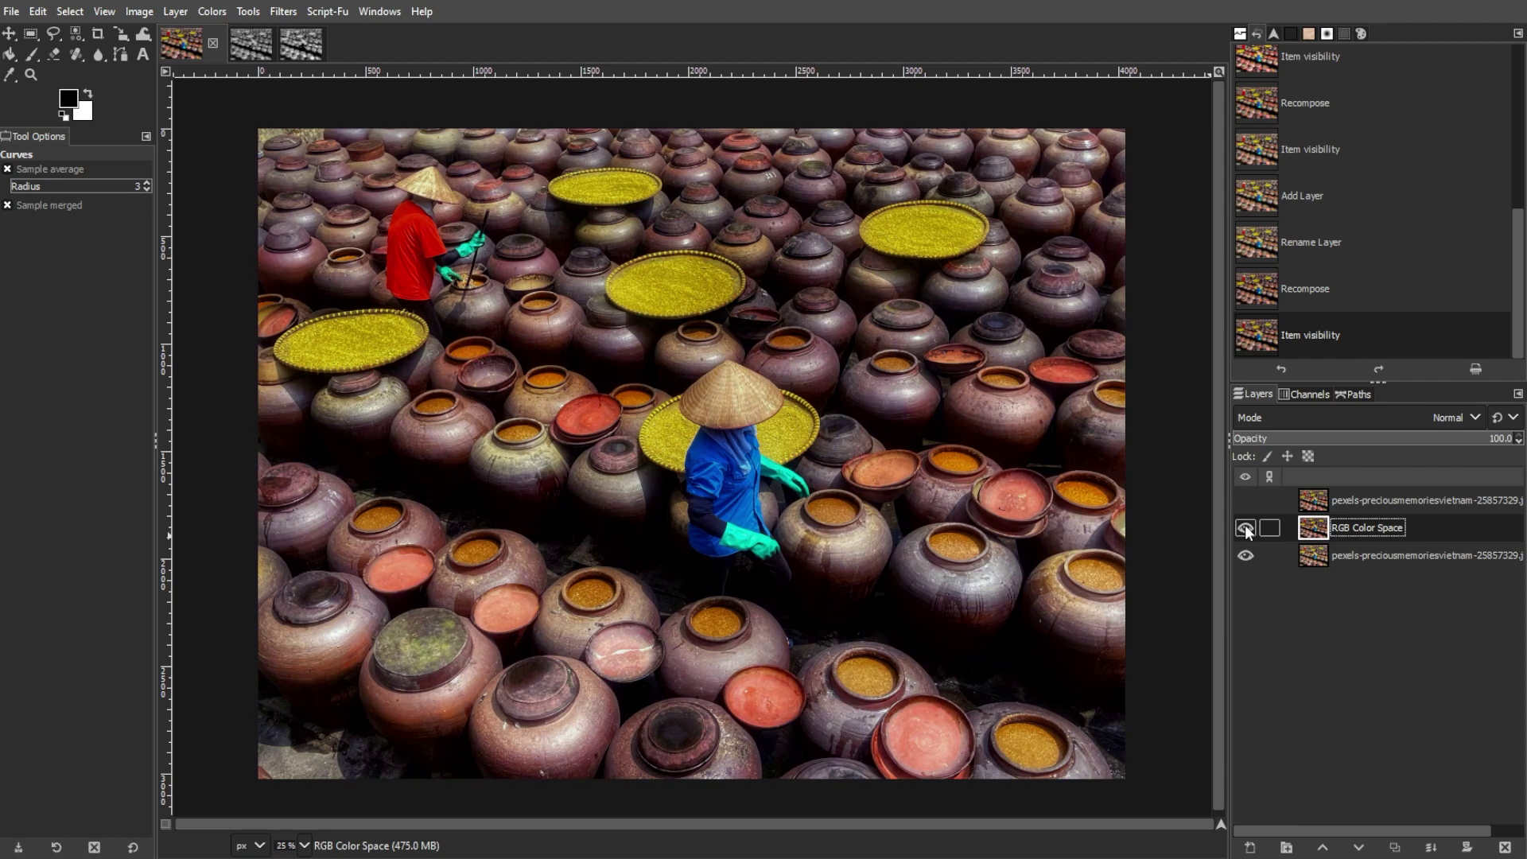
pyautogui.click(1246, 528)
pyautogui.click(1245, 528)
pyautogui.click(1245, 528)
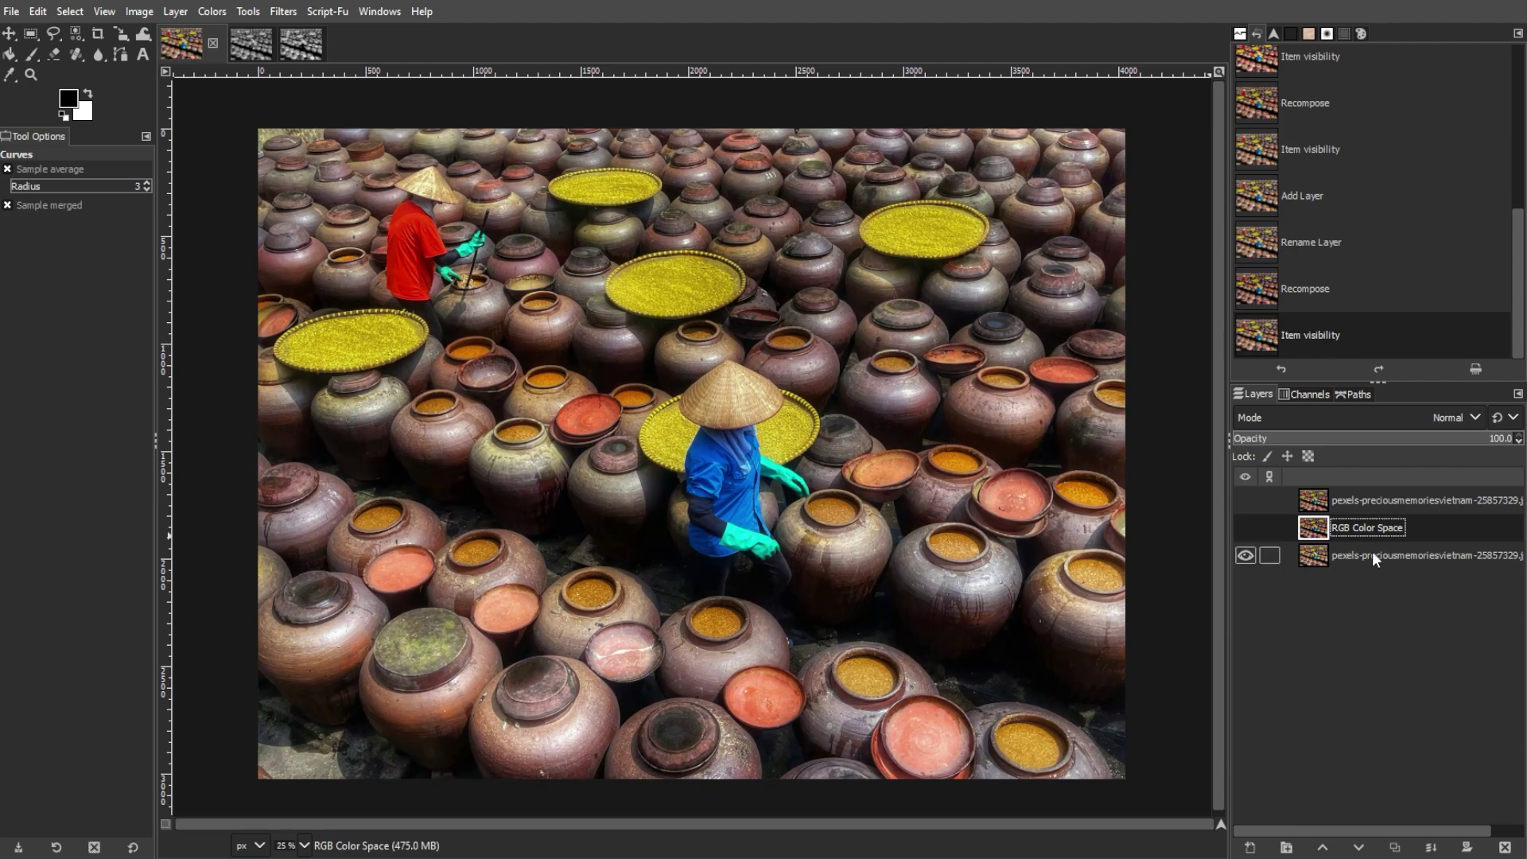
# Step: Duplicate the original photo layer and rename the copy as HSV Color Space
pyautogui.click(1372, 555)
pyautogui.hotkey('shift', 'ctrl', 'd')
pyautogui.doubleClick(1372, 555)
pyautogui.write('HSV')
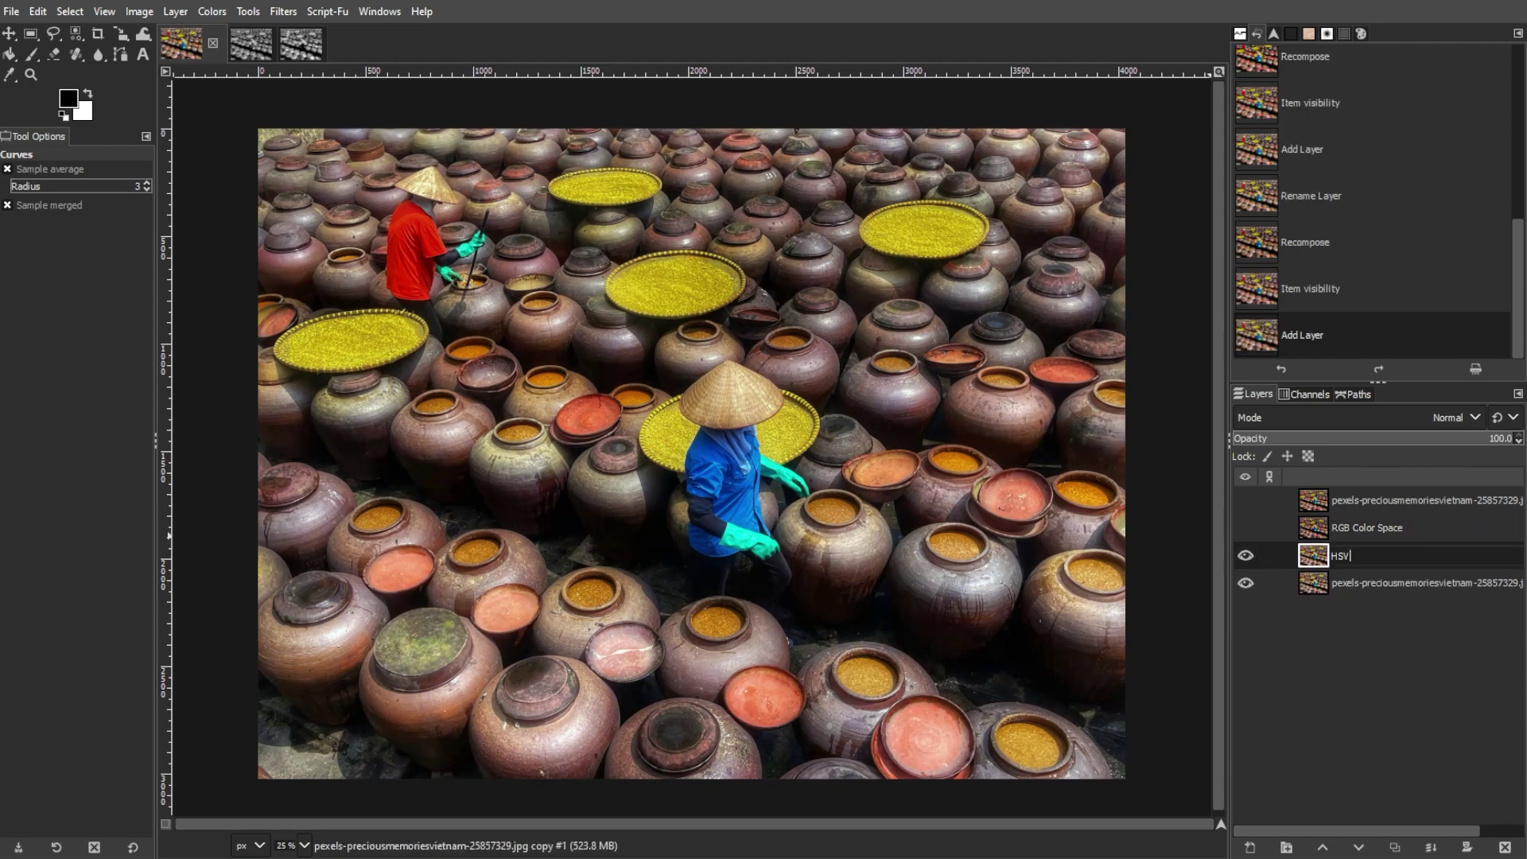
pyautogui.write(' Color Space')
pyautogui.press('Return')
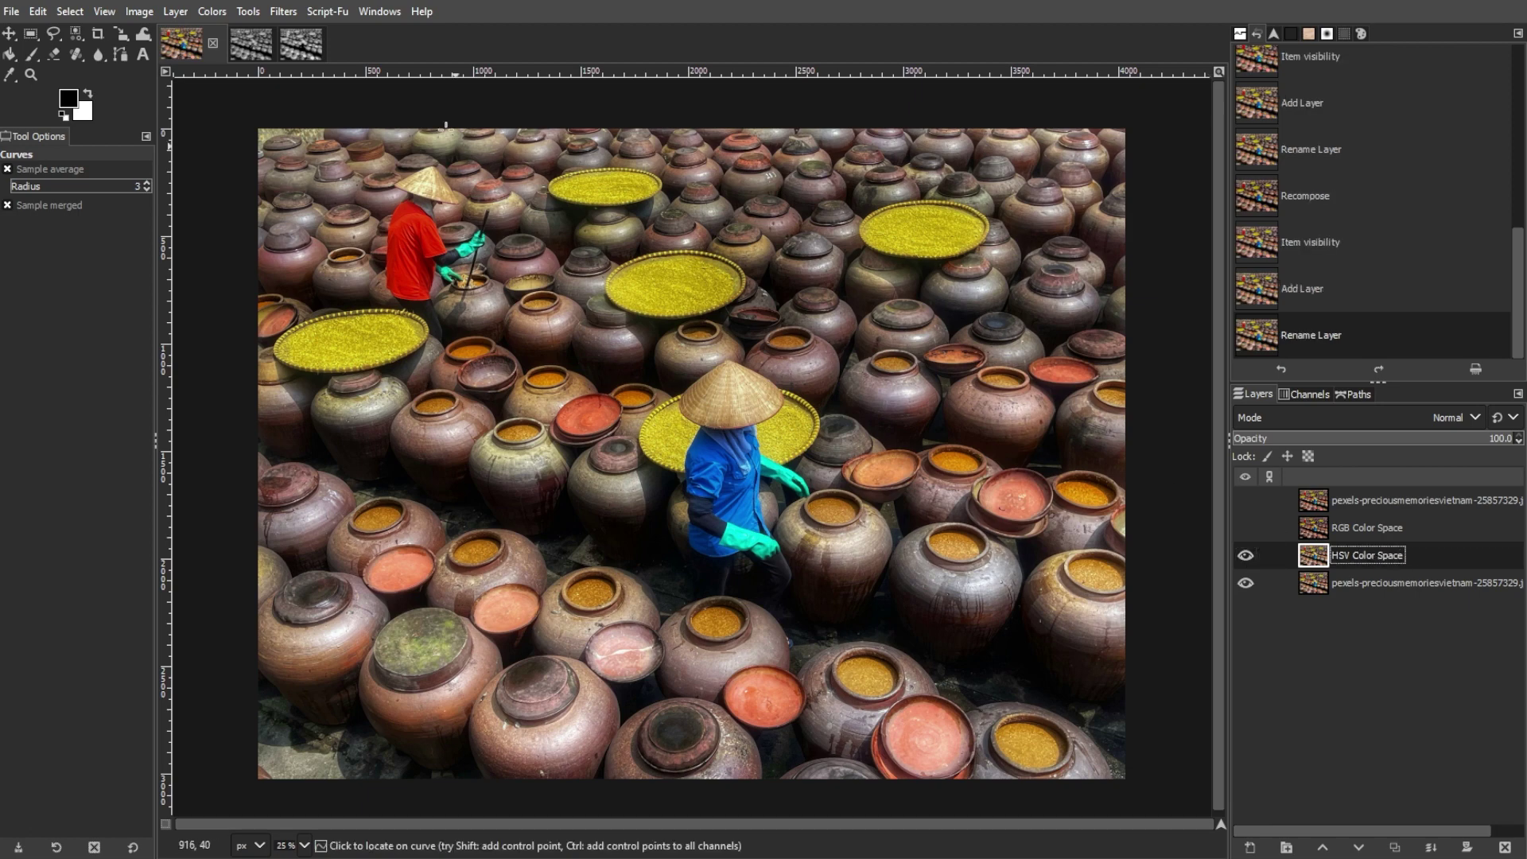
# Step: Decompose the HSV Color Space layer into separate layers using the HSV color model
pyautogui.click(221, 14)
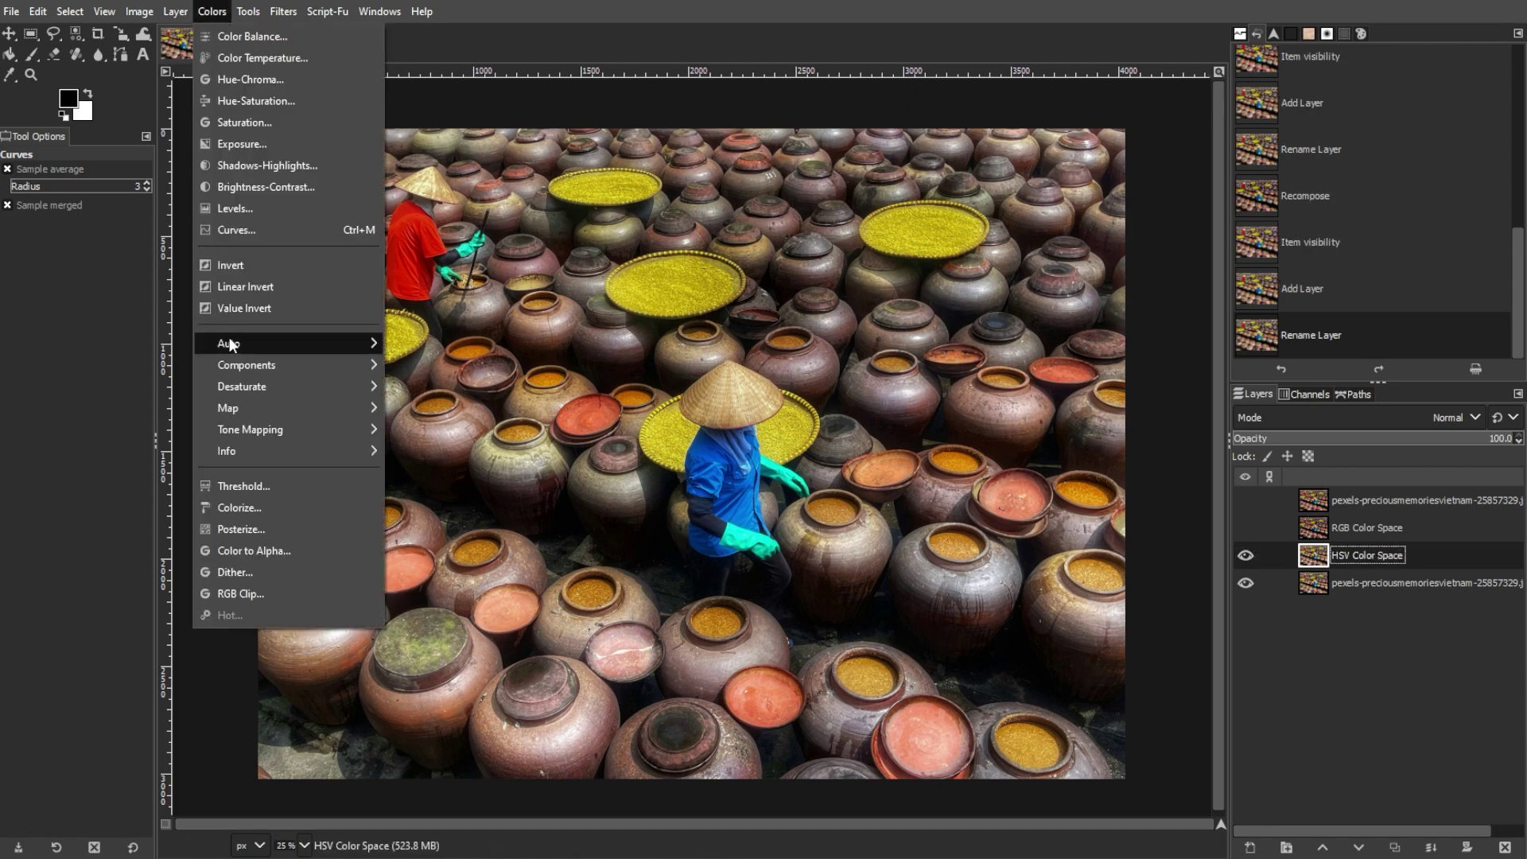
pyautogui.moveTo(229, 366)
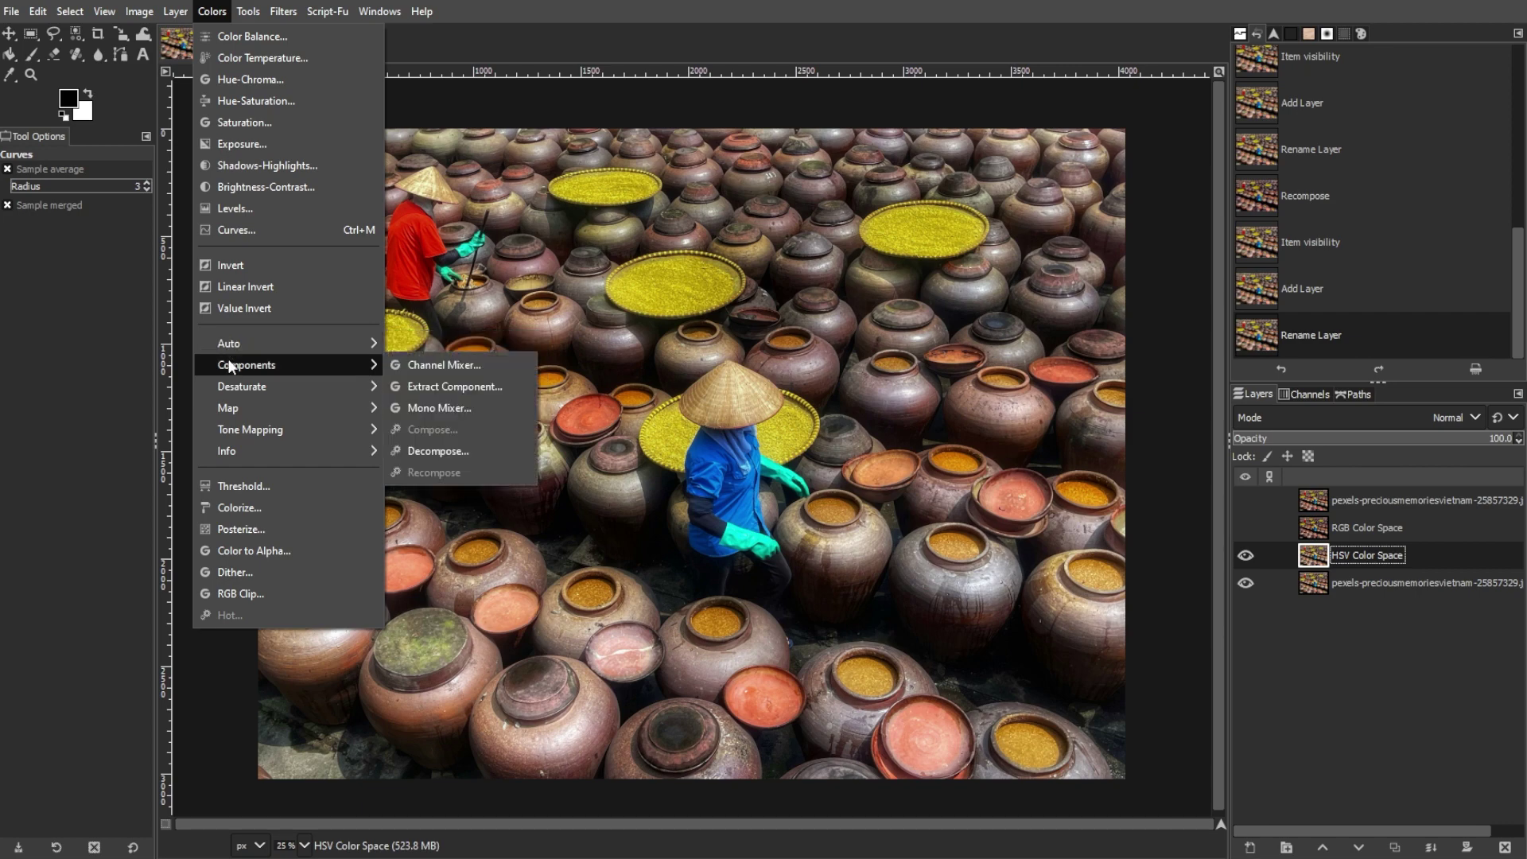
pyautogui.click(436, 446)
pyautogui.click(452, 423)
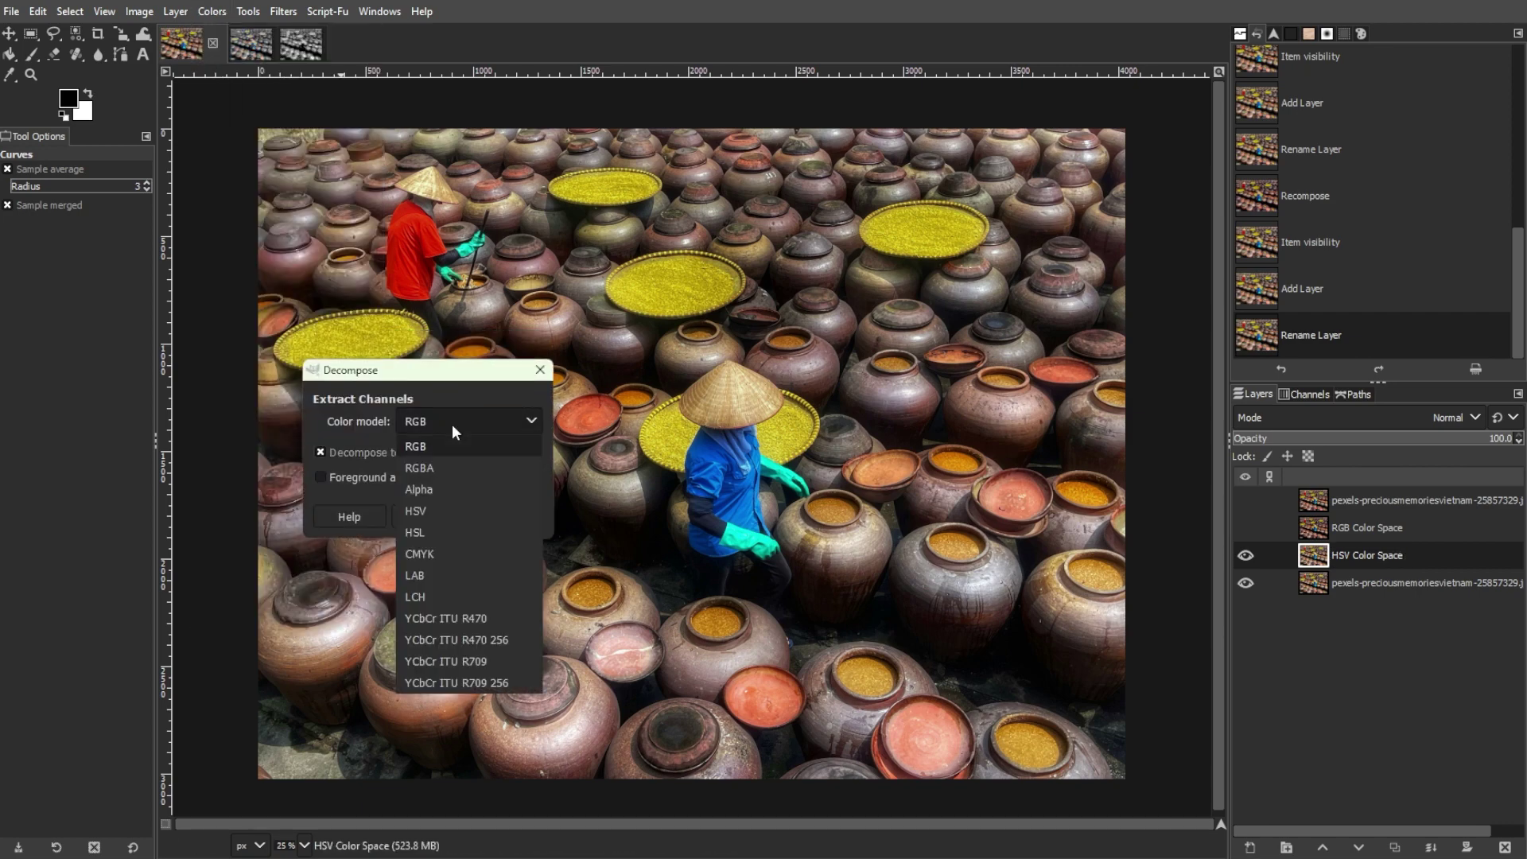
pyautogui.click(440, 529)
pyautogui.click(441, 521)
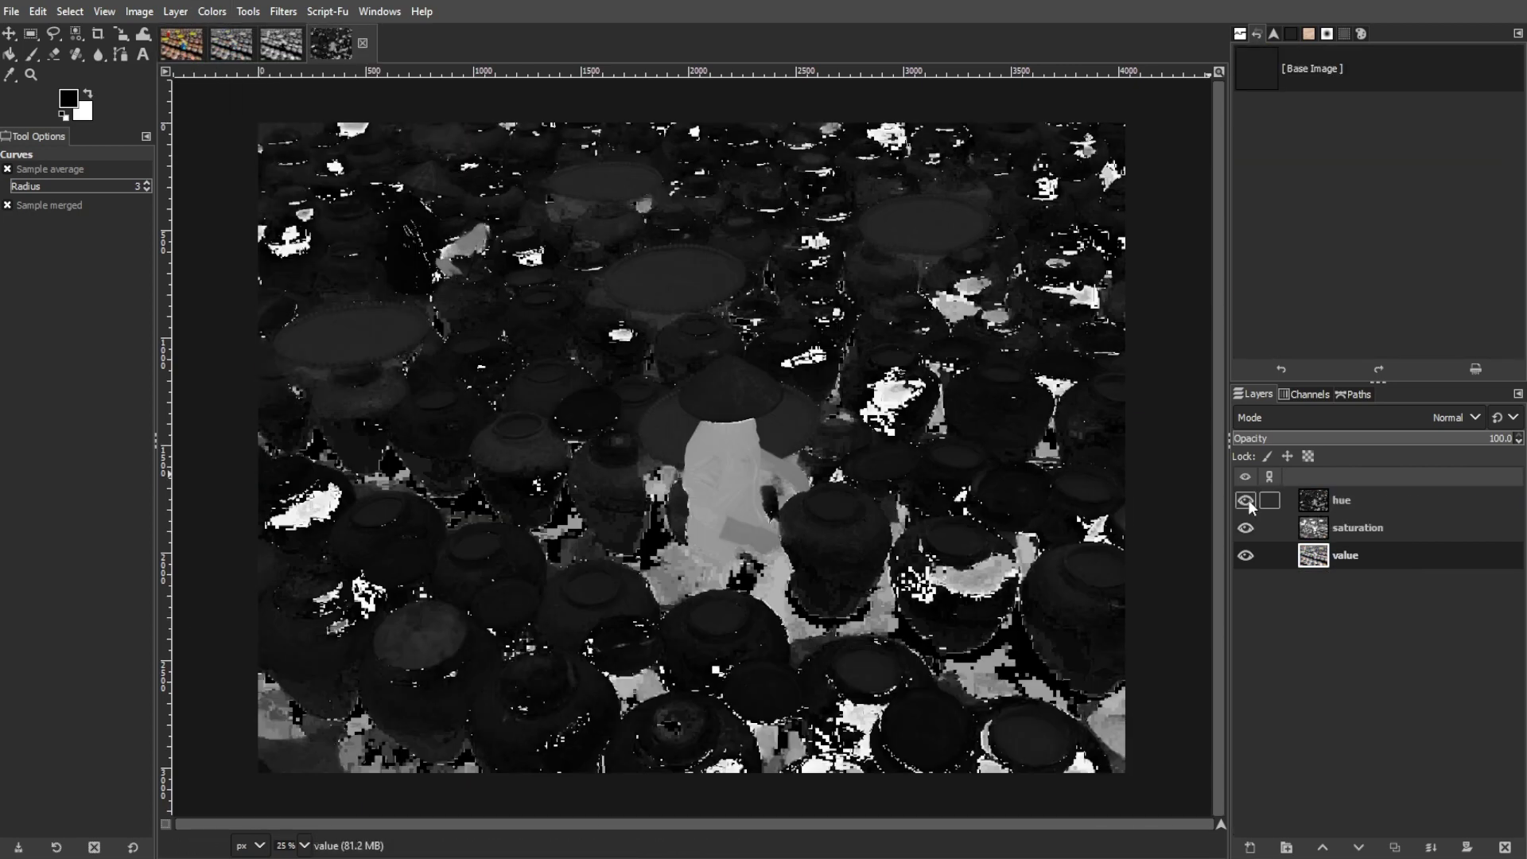
# Step: Reshape the tonal curve of the value channel layer with Curves
pyautogui.click(1245, 500)
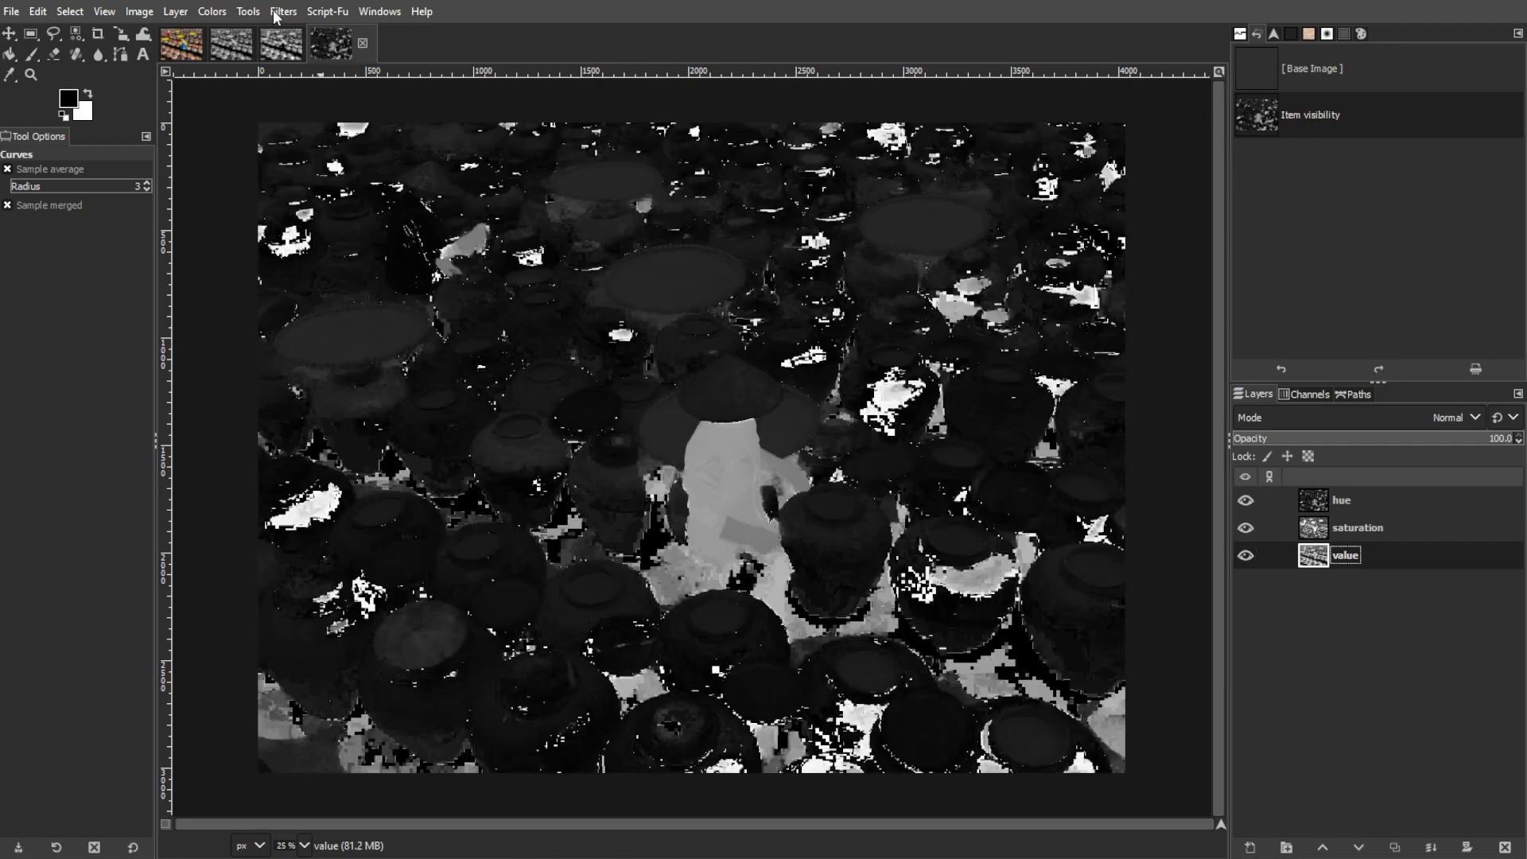
pyautogui.click(211, 12)
pyautogui.click(229, 237)
pyautogui.moveTo(859, 444); pyautogui.dragTo(900, 444)
pyautogui.moveTo(1196, 204); pyautogui.dragTo(1154, 204)
# Step: Reshape the tonal curve of the HSV saturation channel layer with Curves
pyautogui.click(1357, 527)
pyautogui.click(808, 407)
pyautogui.click(1085, 602)
pyautogui.moveTo(858, 443)
pyautogui.mouseDown()
pyautogui.moveTo(900, 444)
pyautogui.moveTo(882, 444)
pyautogui.mouseUp()
# Step: Adjust the hue channel's curve and recompose the channels into the HSV Color Space layer
pyautogui.click(1337, 500)
pyautogui.click(814, 506)
pyautogui.click(1086, 601)
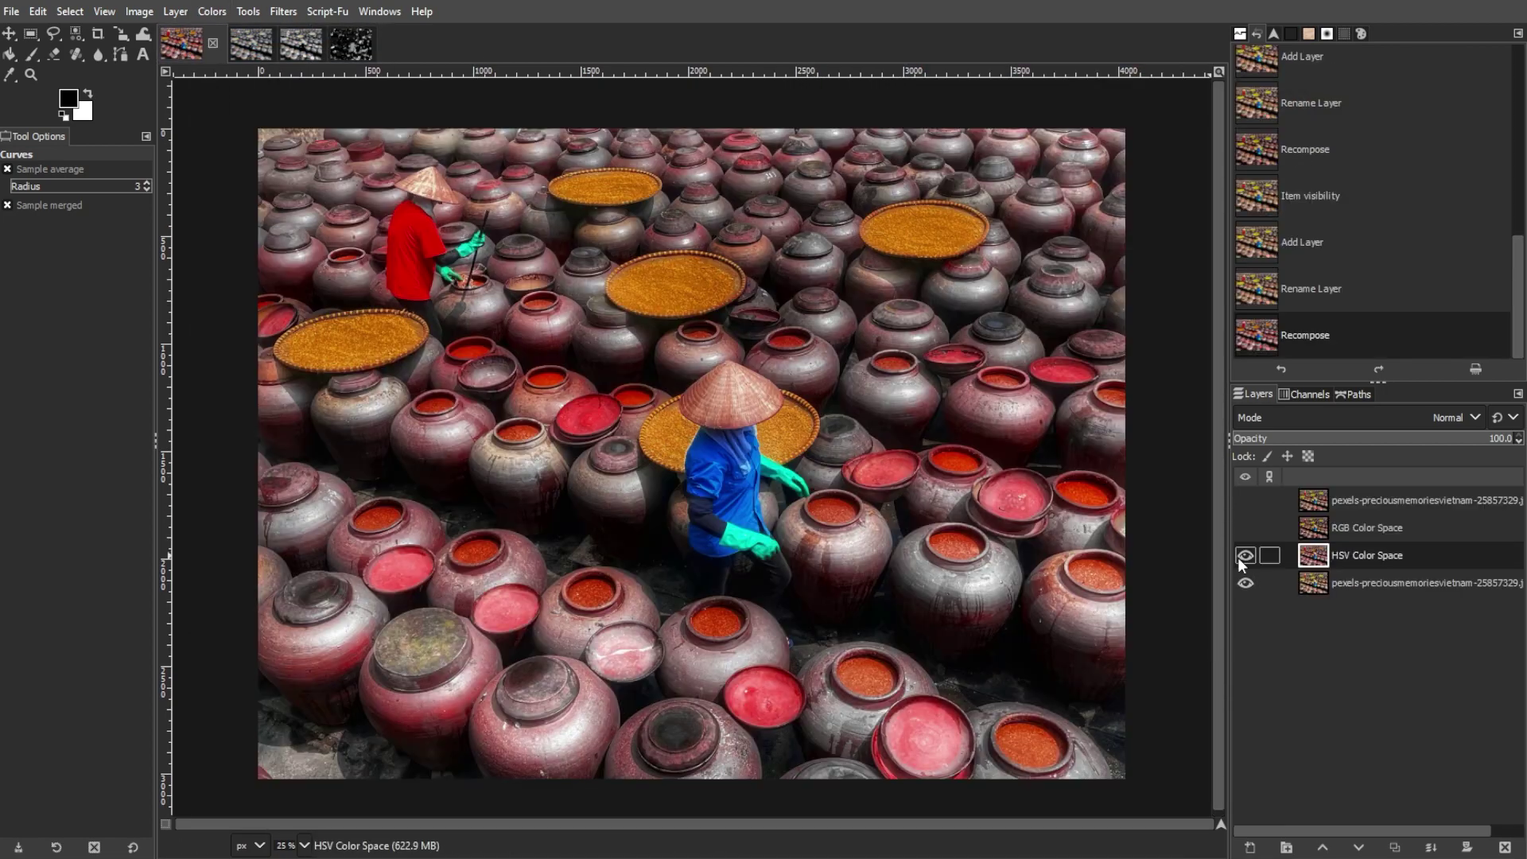
# Step: Compare the HSV Color Space layer with the original photo and leave it hidden
pyautogui.click(1243, 556)
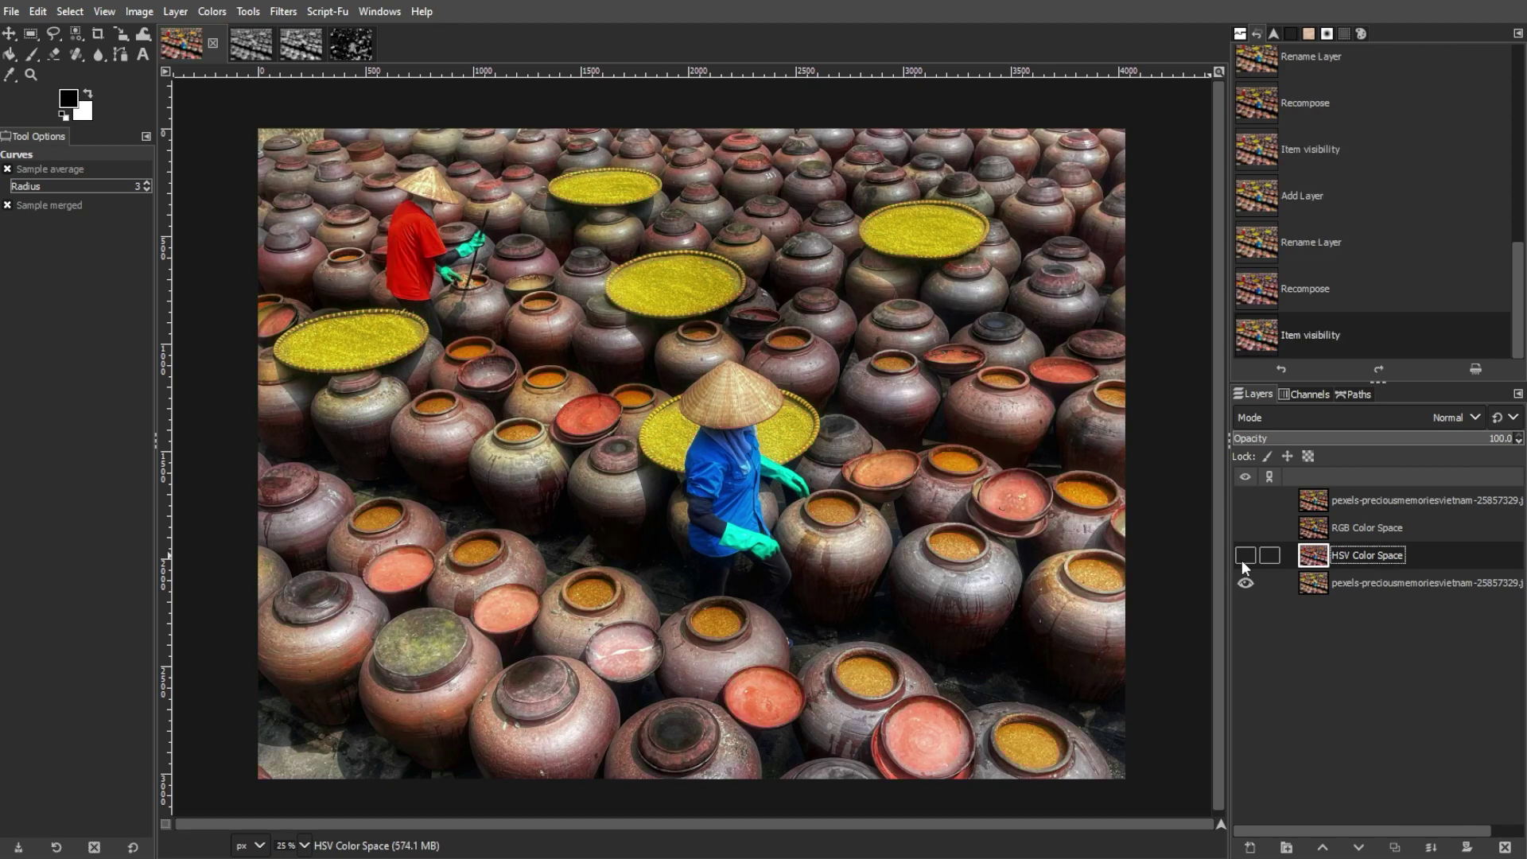
pyautogui.click(1242, 559)
pyautogui.click(1242, 559)
pyautogui.click(1242, 560)
pyautogui.click(1242, 560)
# Step: Duplicate the original photo layer again and name the copy HSV Color Space
pyautogui.click(1396, 589)
pyautogui.hotkey('ctrl', 'shift', 'd')
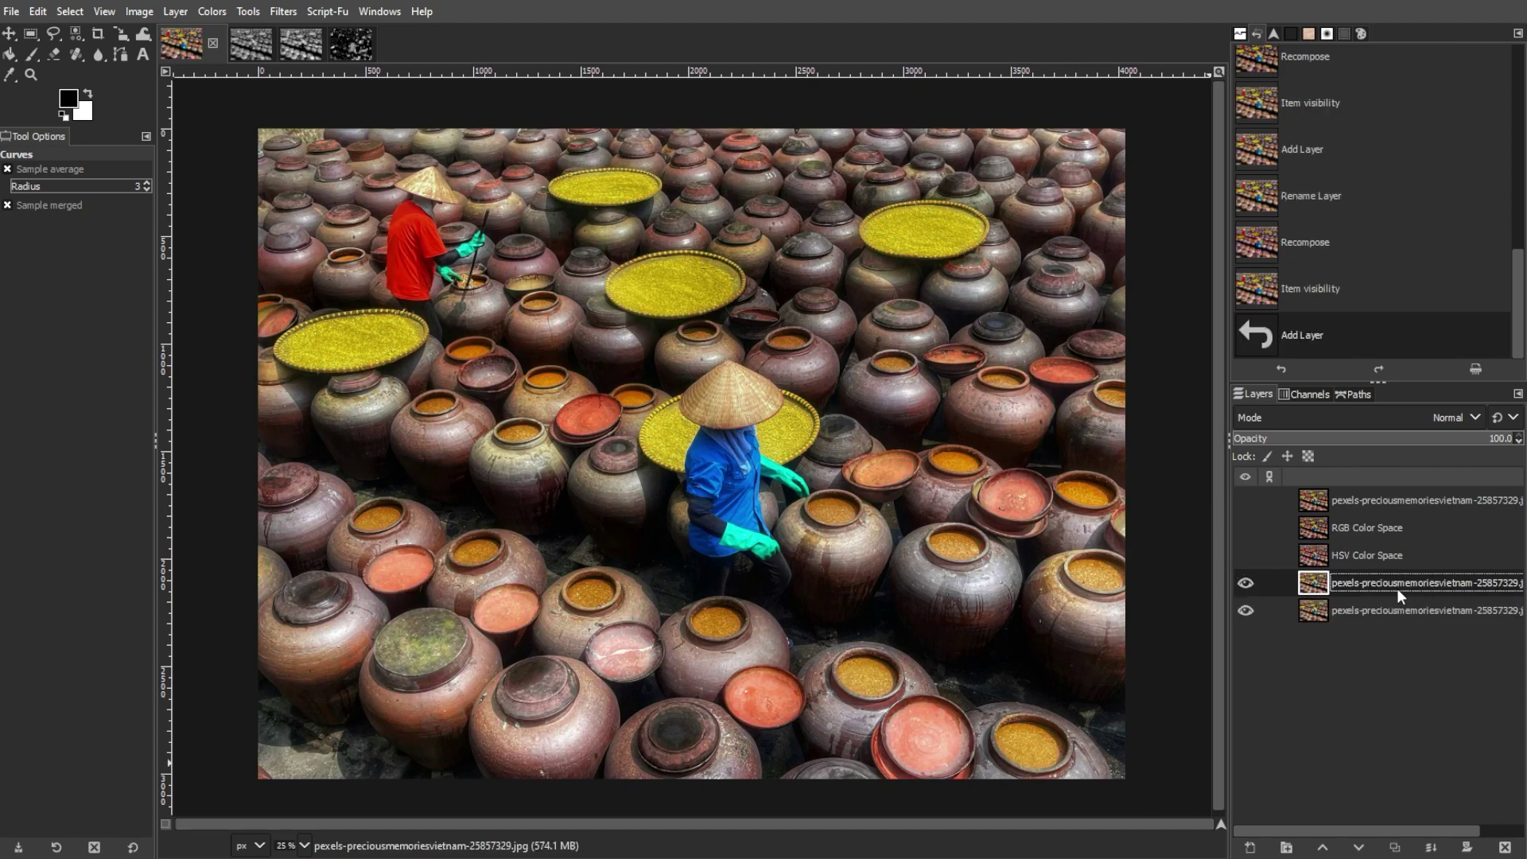
pyautogui.doubleClick(1396, 588)
pyautogui.write('HSV Color Space #1')
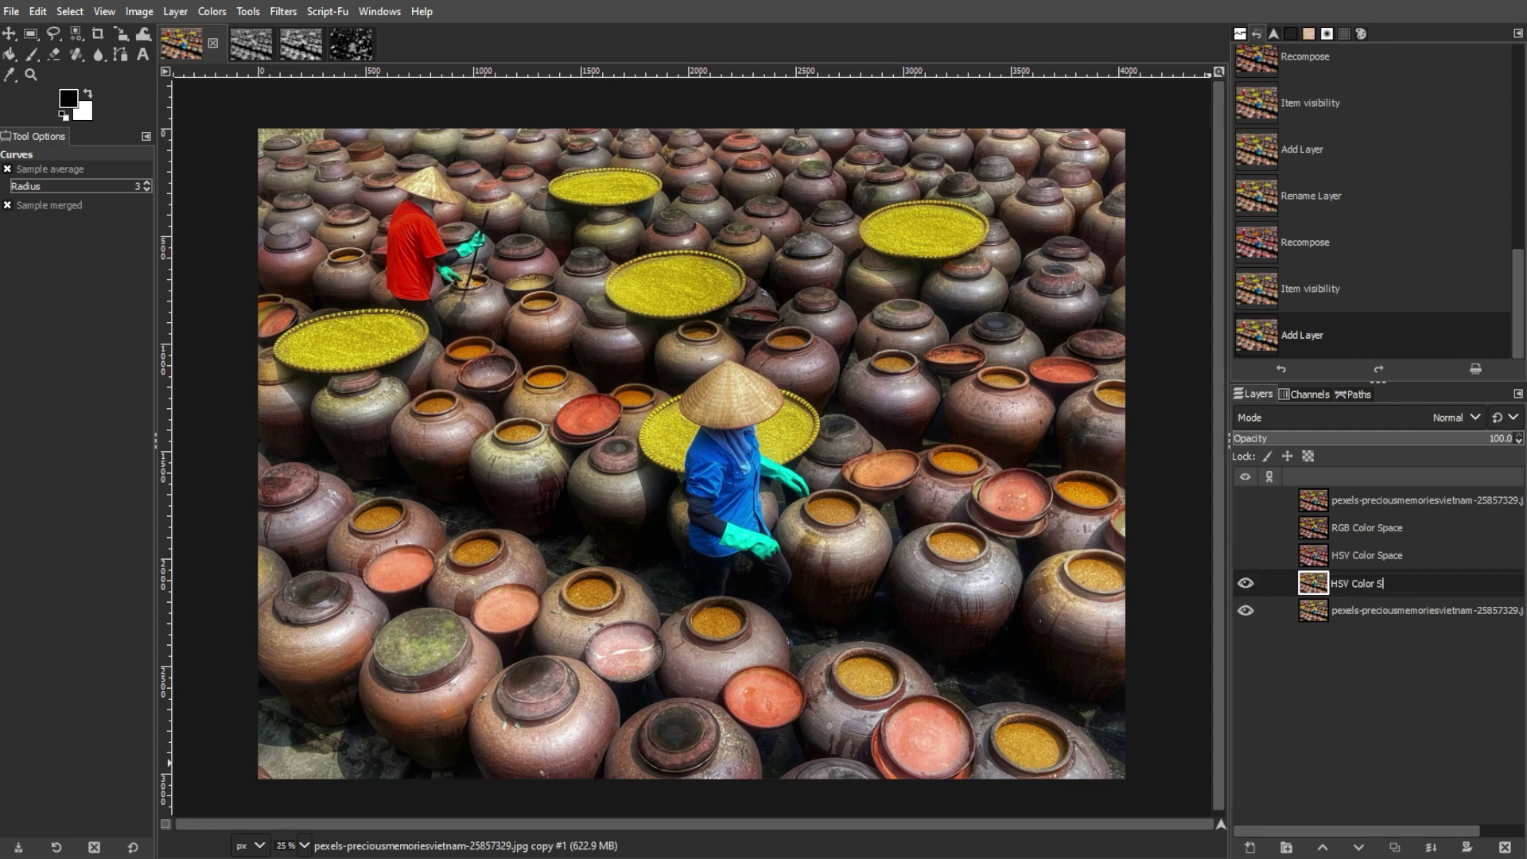
pyautogui.press('Return')
# Step: Correct the new copy's name to HSL Color Space, without the number suffix
pyautogui.doubleClick(1396, 588)
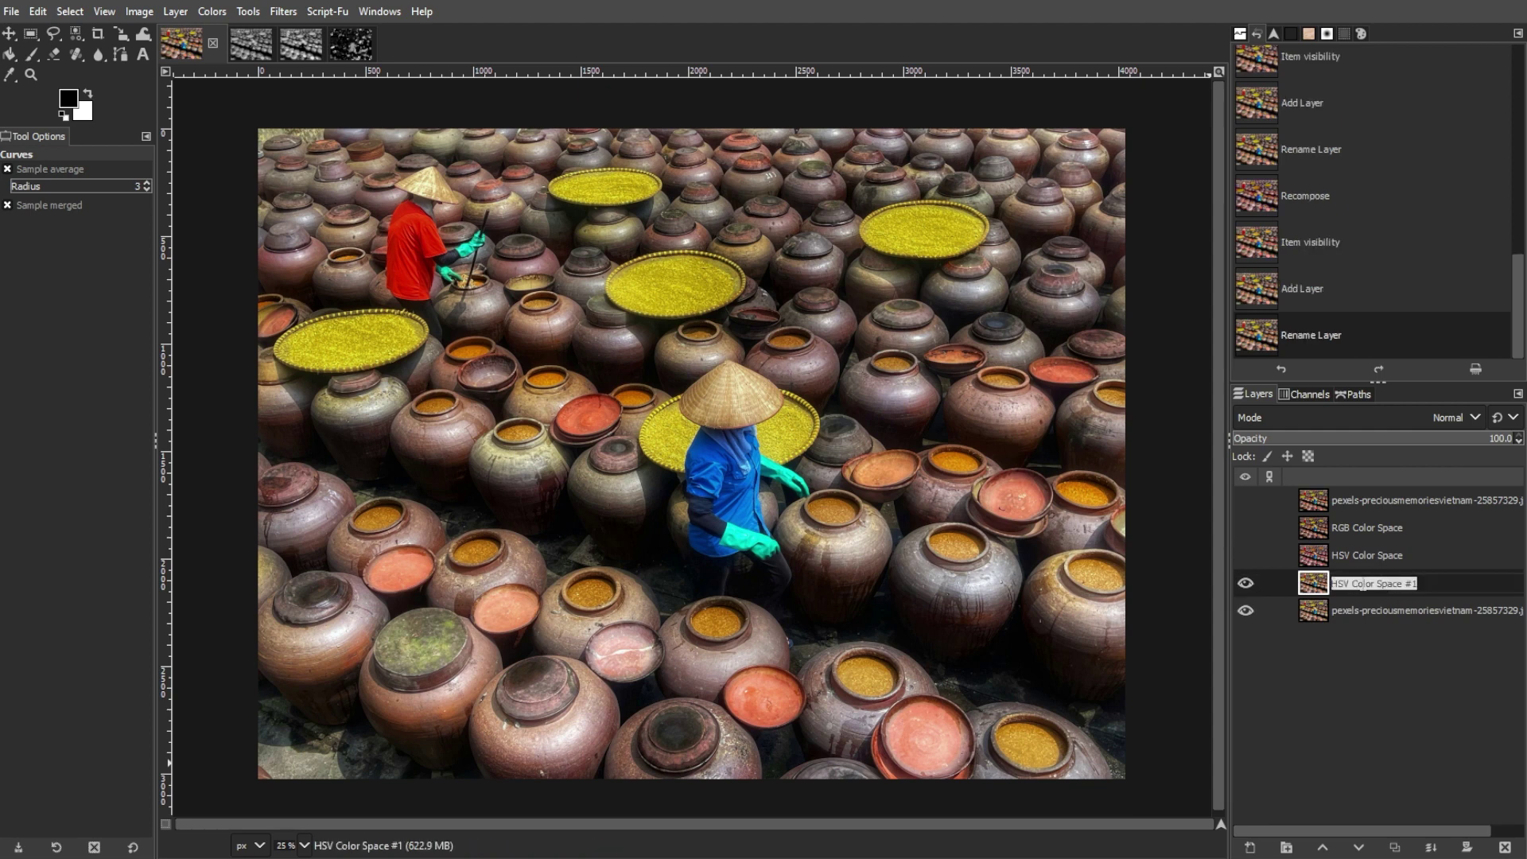
pyautogui.moveTo(1351, 585); pyautogui.dragTo(1342, 586)
pyautogui.write('SL')
pyautogui.press('End')
pyautogui.press('BackSpace')
pyautogui.press('BackSpace')
pyautogui.press('BackSpace')
pyautogui.press('Return')
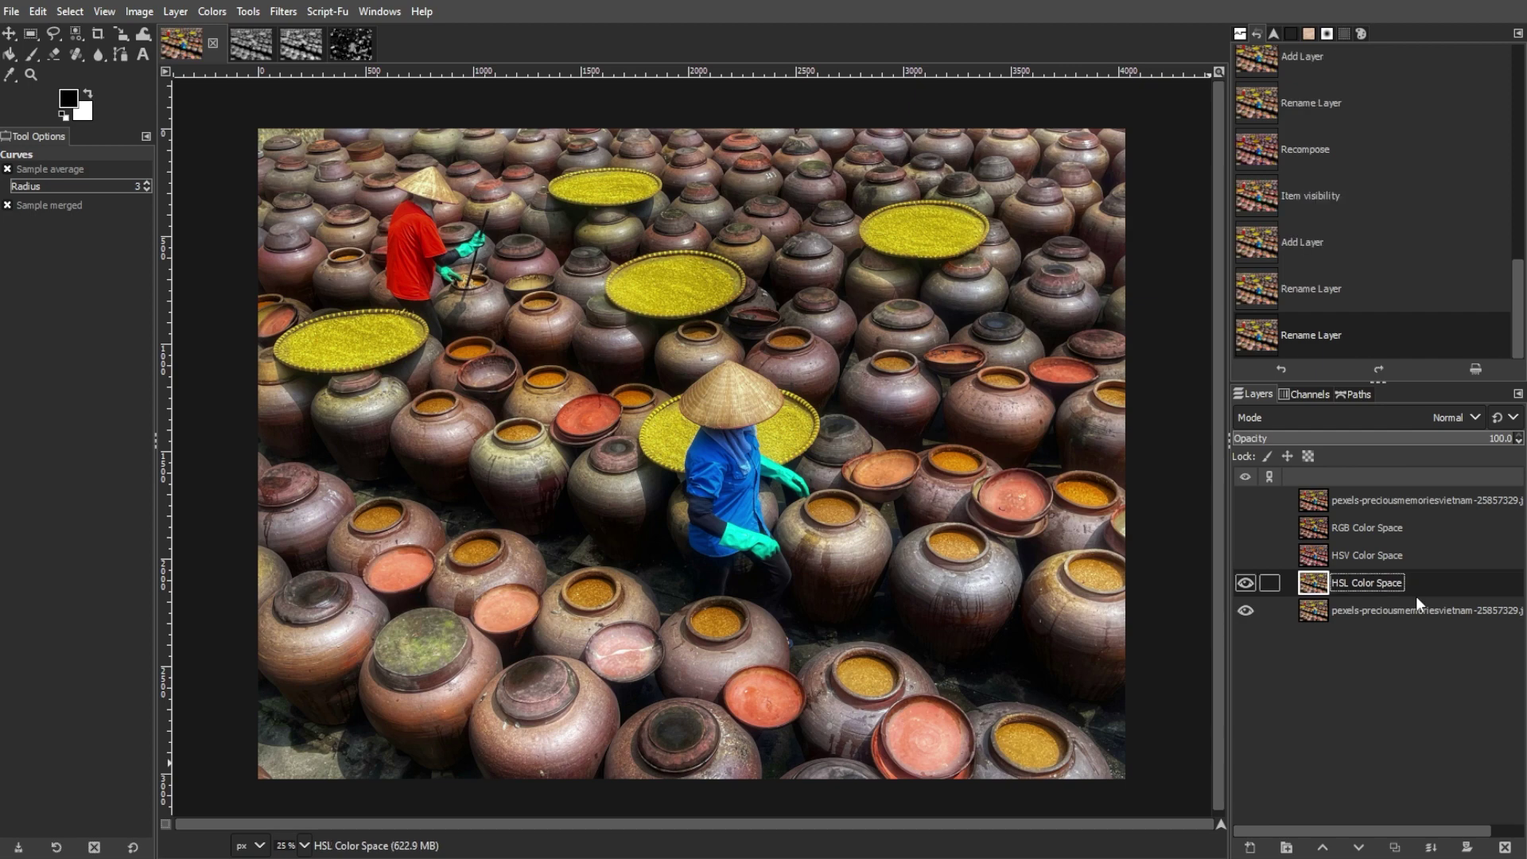
# Step: Decompose the HSL Color Space layer into separate layers using the HSL color model
pyautogui.click(211, 12)
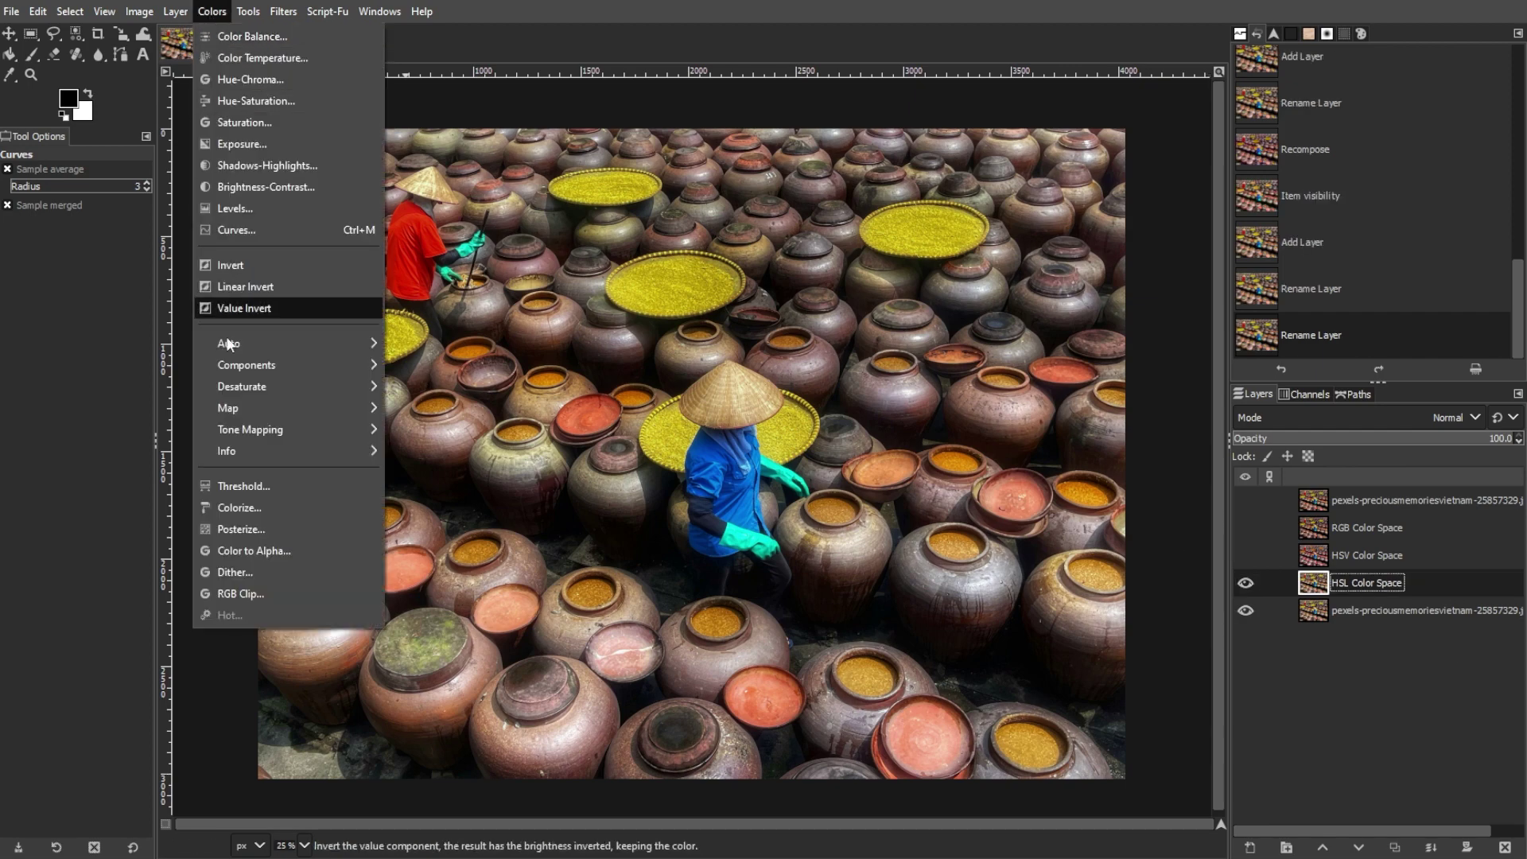
pyautogui.moveTo(227, 365)
pyautogui.click(449, 447)
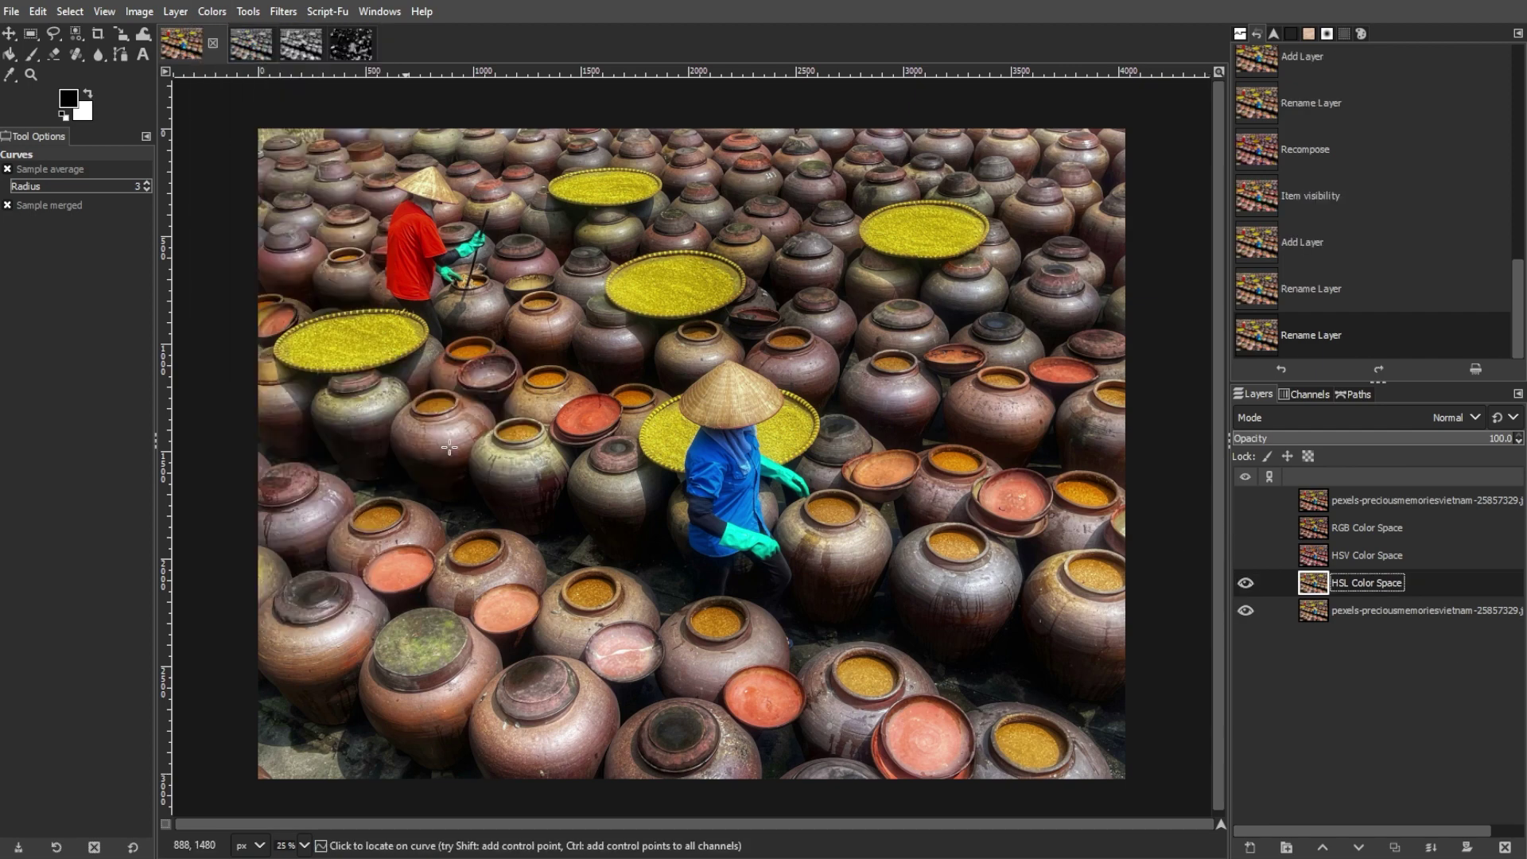
pyautogui.click(468, 420)
pyautogui.click(443, 538)
pyautogui.click(429, 515)
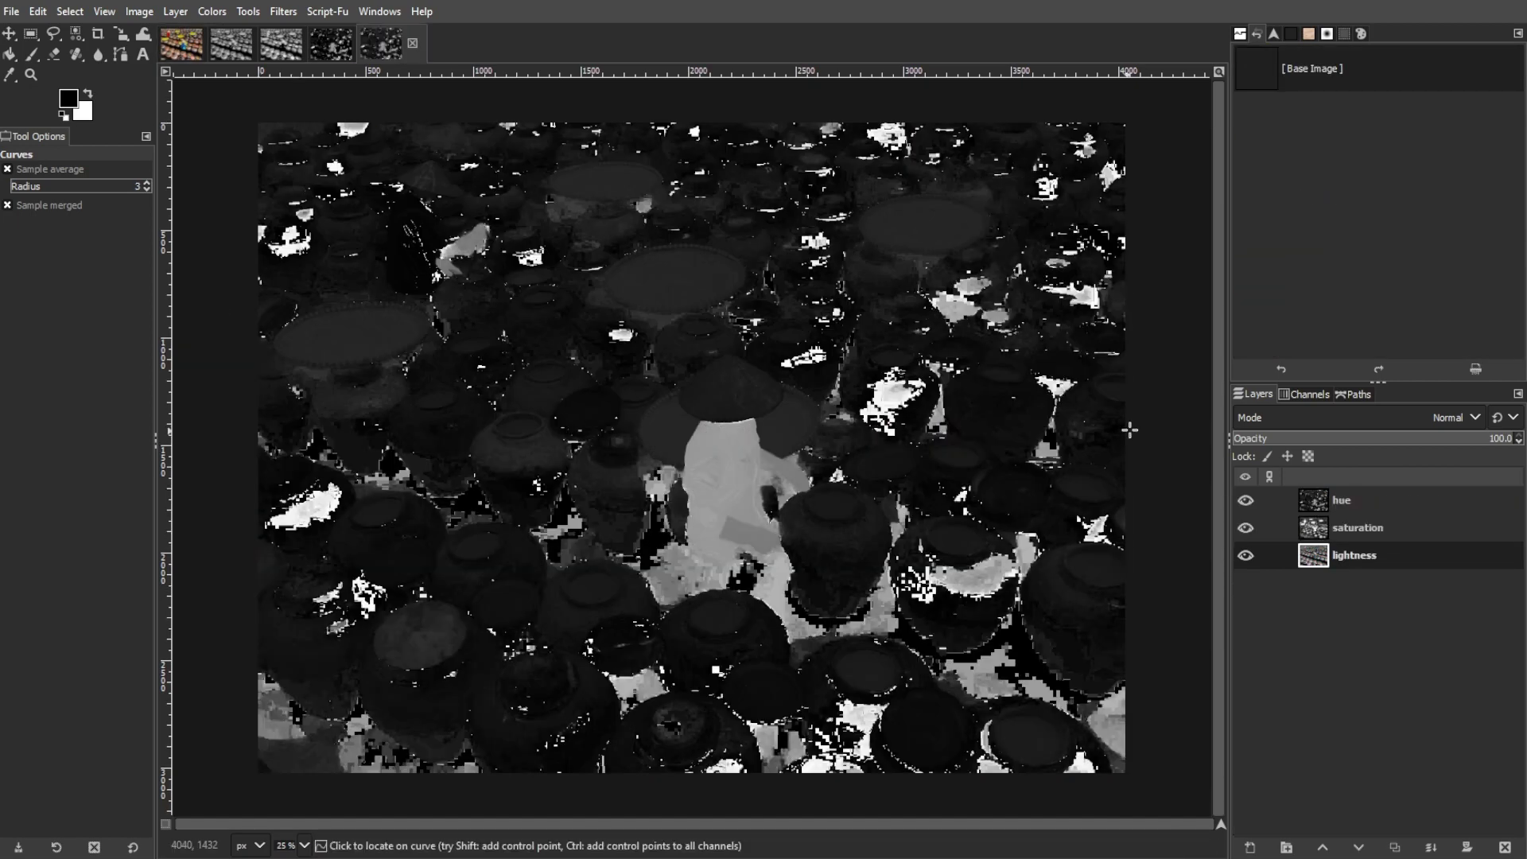
# Step: Reshape the tonal curve of the lightness channel layer with Curves
pyautogui.click(212, 11)
pyautogui.click(226, 240)
pyautogui.click(888, 442)
pyautogui.click(1085, 601)
# Step: Reshape the tonal curve of the HSL saturation channel layer with Curves
pyautogui.click(1351, 527)
pyautogui.click(212, 11)
pyautogui.click(226, 239)
pyautogui.click(888, 442)
pyautogui.click(1085, 601)
# Step: Adjust the hue channel's curve and recompose the channels into the HSL Color Space layer
pyautogui.click(1342, 499)
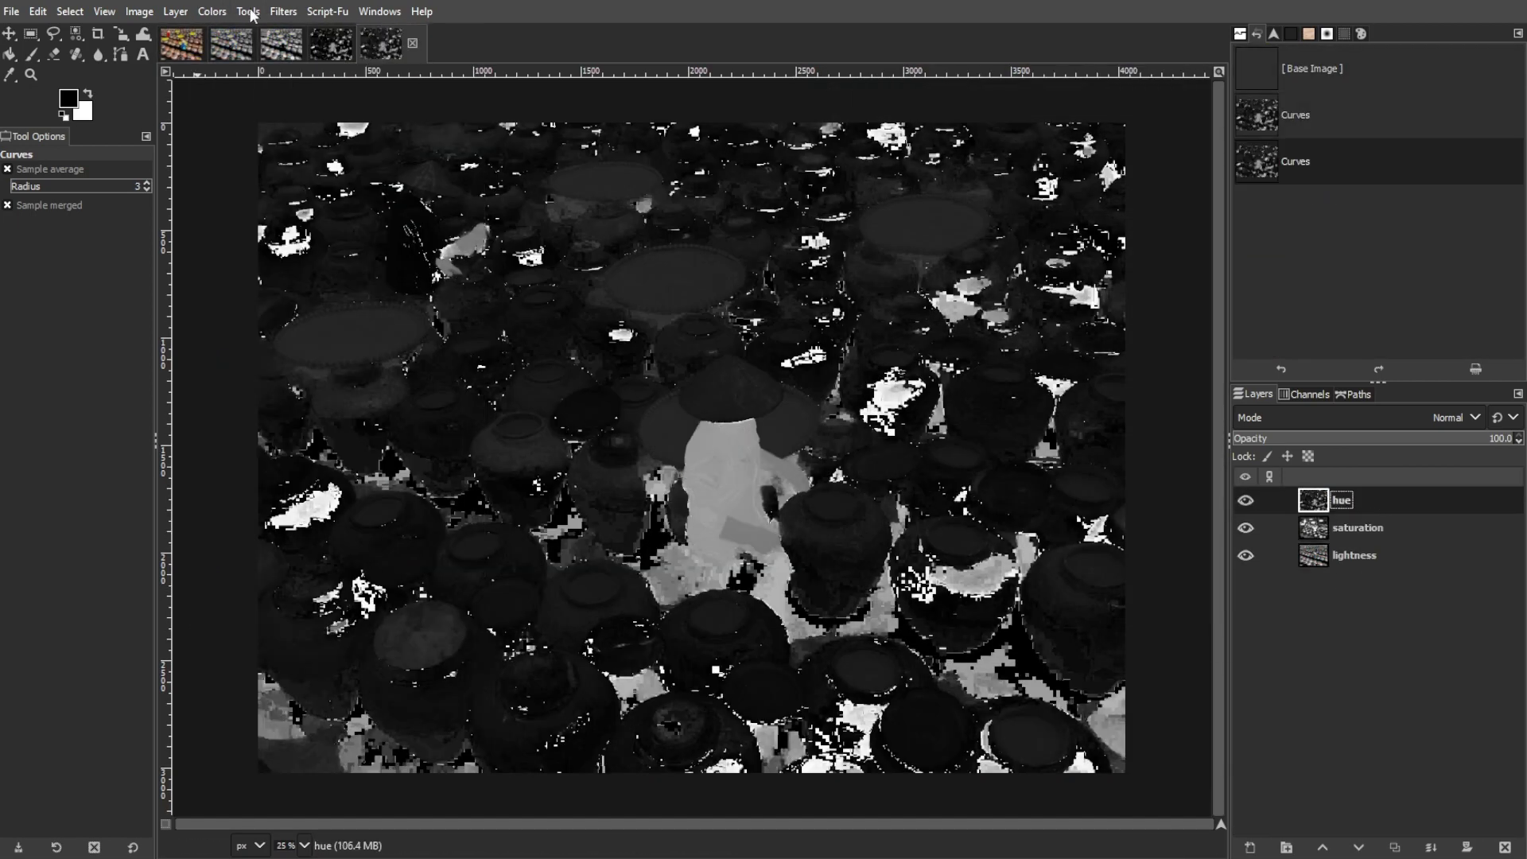
pyautogui.click(212, 11)
pyautogui.click(226, 240)
pyautogui.click(883, 442)
pyautogui.click(1084, 601)
pyautogui.click(212, 12)
pyautogui.click(430, 469)
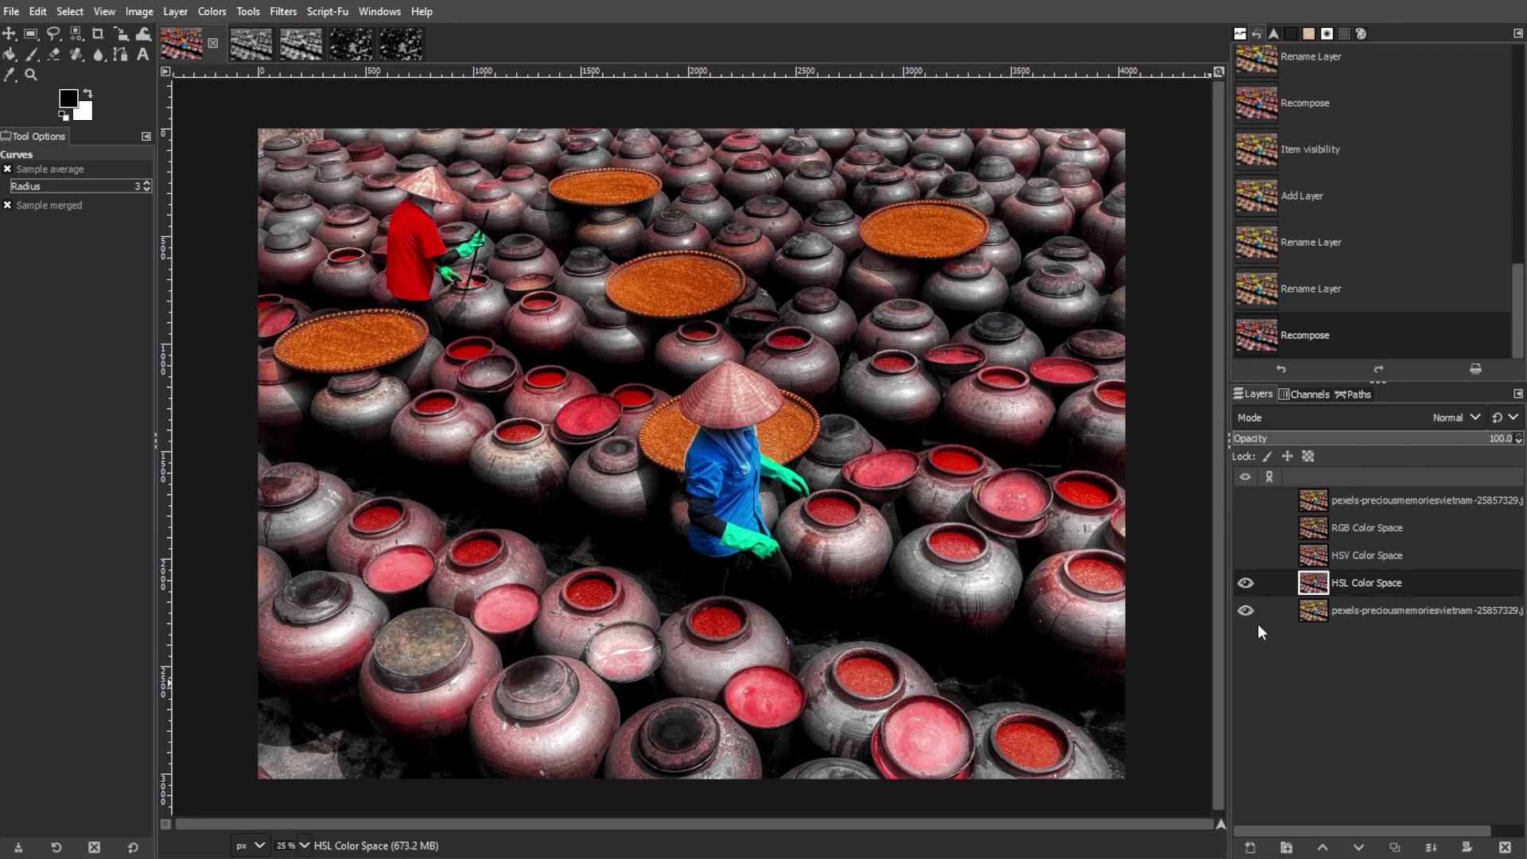
# Step: Compare the HSL Color Space layer with the original photo and leave it hidden
pyautogui.click(1246, 583)
pyautogui.click(1246, 582)
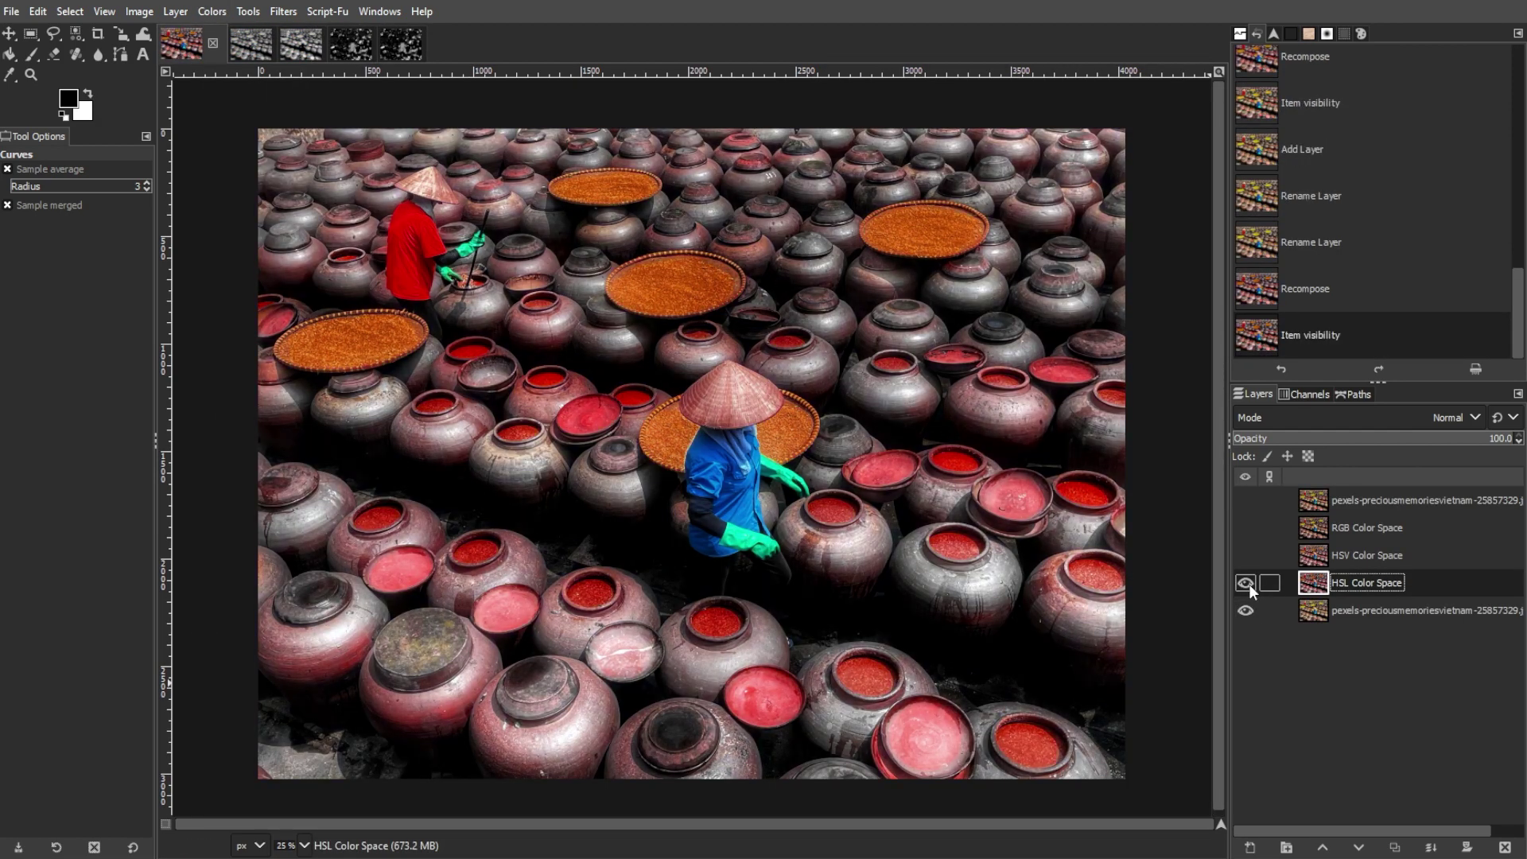
pyautogui.click(1246, 583)
pyautogui.click(1246, 583)
pyautogui.click(1246, 583)
# Step: Duplicate the original photo layer and rename the copy as CMY Color Space
pyautogui.click(1346, 609)
pyautogui.hotkey('ctrl', 's')
pyautogui.press('Escape')
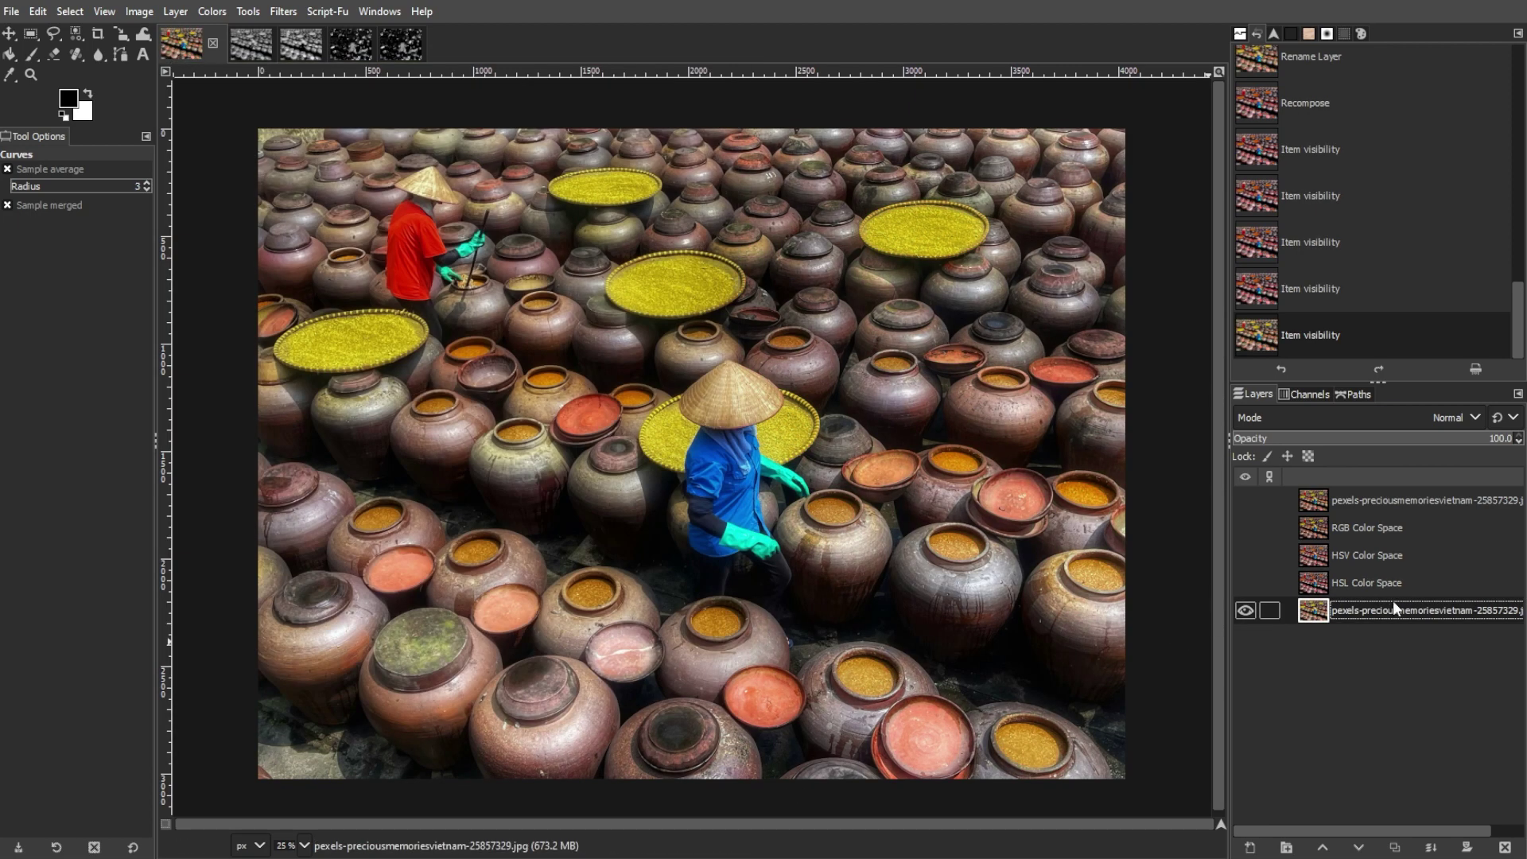
pyautogui.hotkey('ctrl', 'shift', 'd')
pyautogui.doubleClick(1392, 606)
pyautogui.write('CMY')
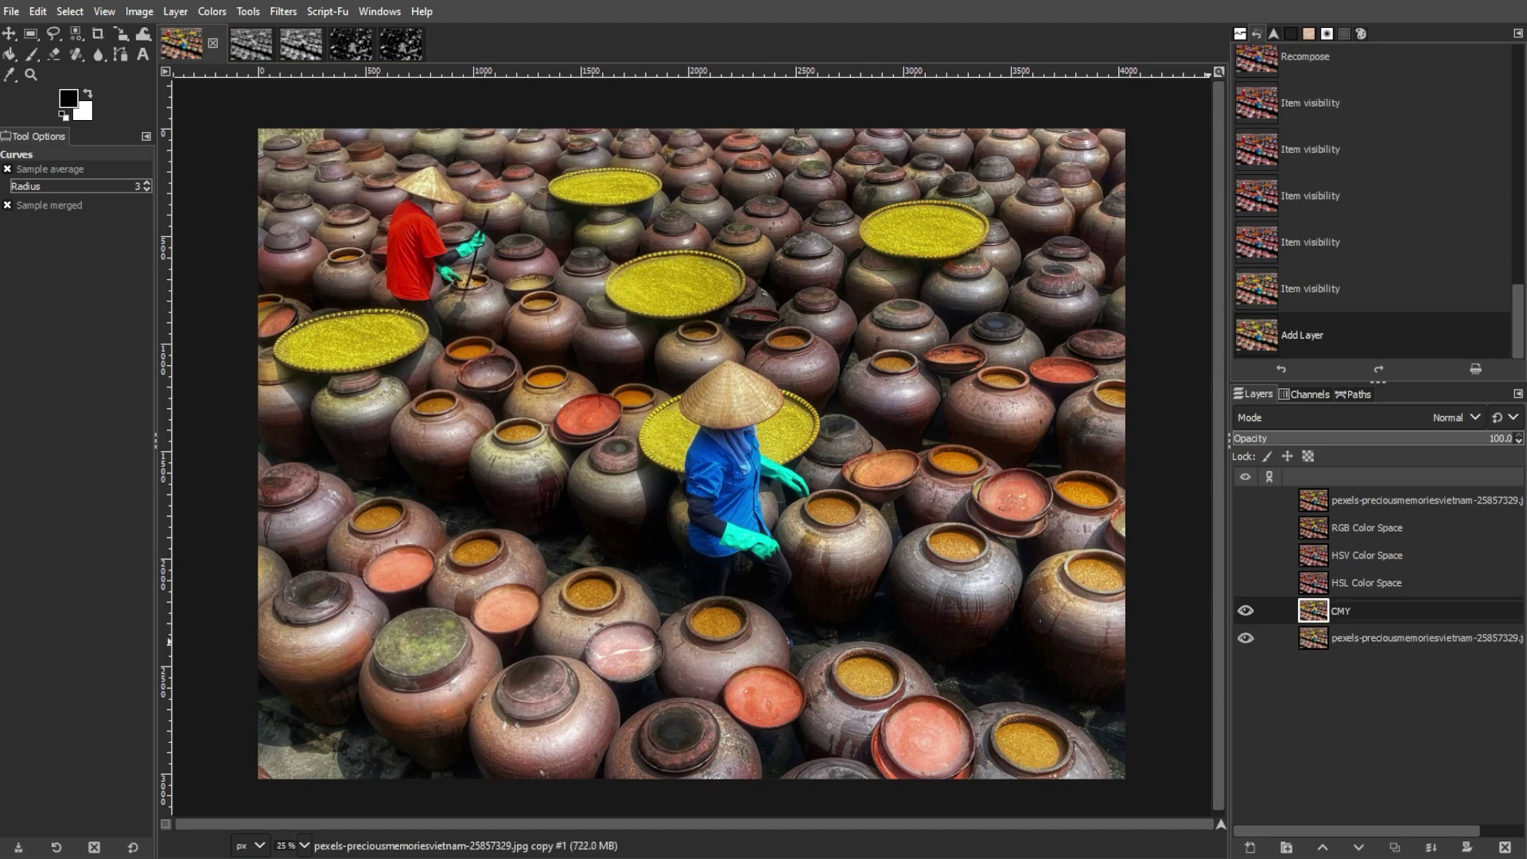
pyautogui.write(' Color Space')
pyautogui.press('Return')
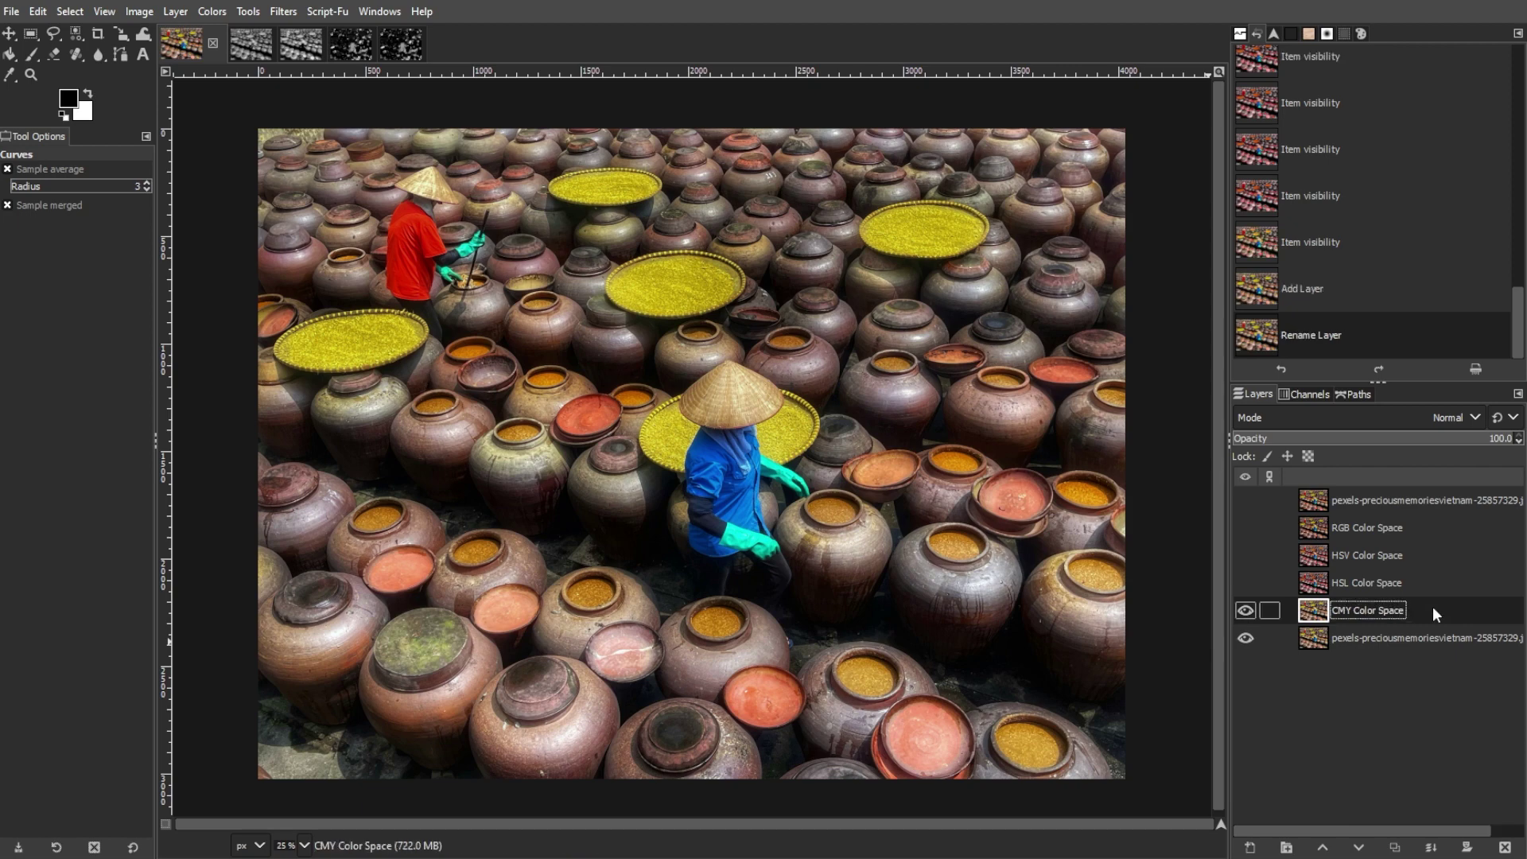
# Step: Decompose the CMY Color Space layer into separate channel layers using the CMYK color model
pyautogui.click(212, 12)
pyautogui.moveTo(323, 364)
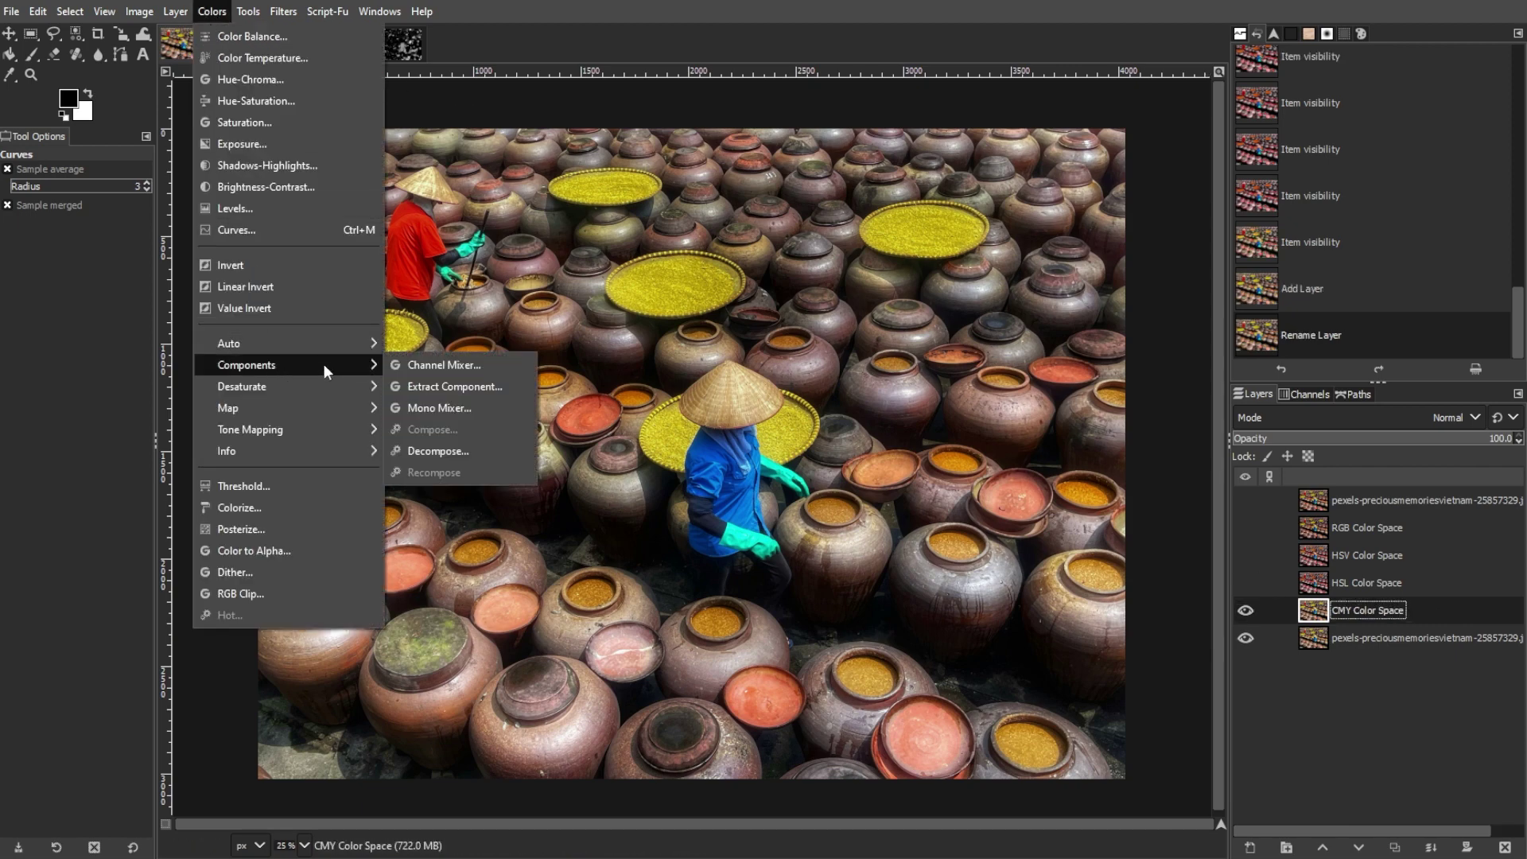
pyautogui.click(435, 440)
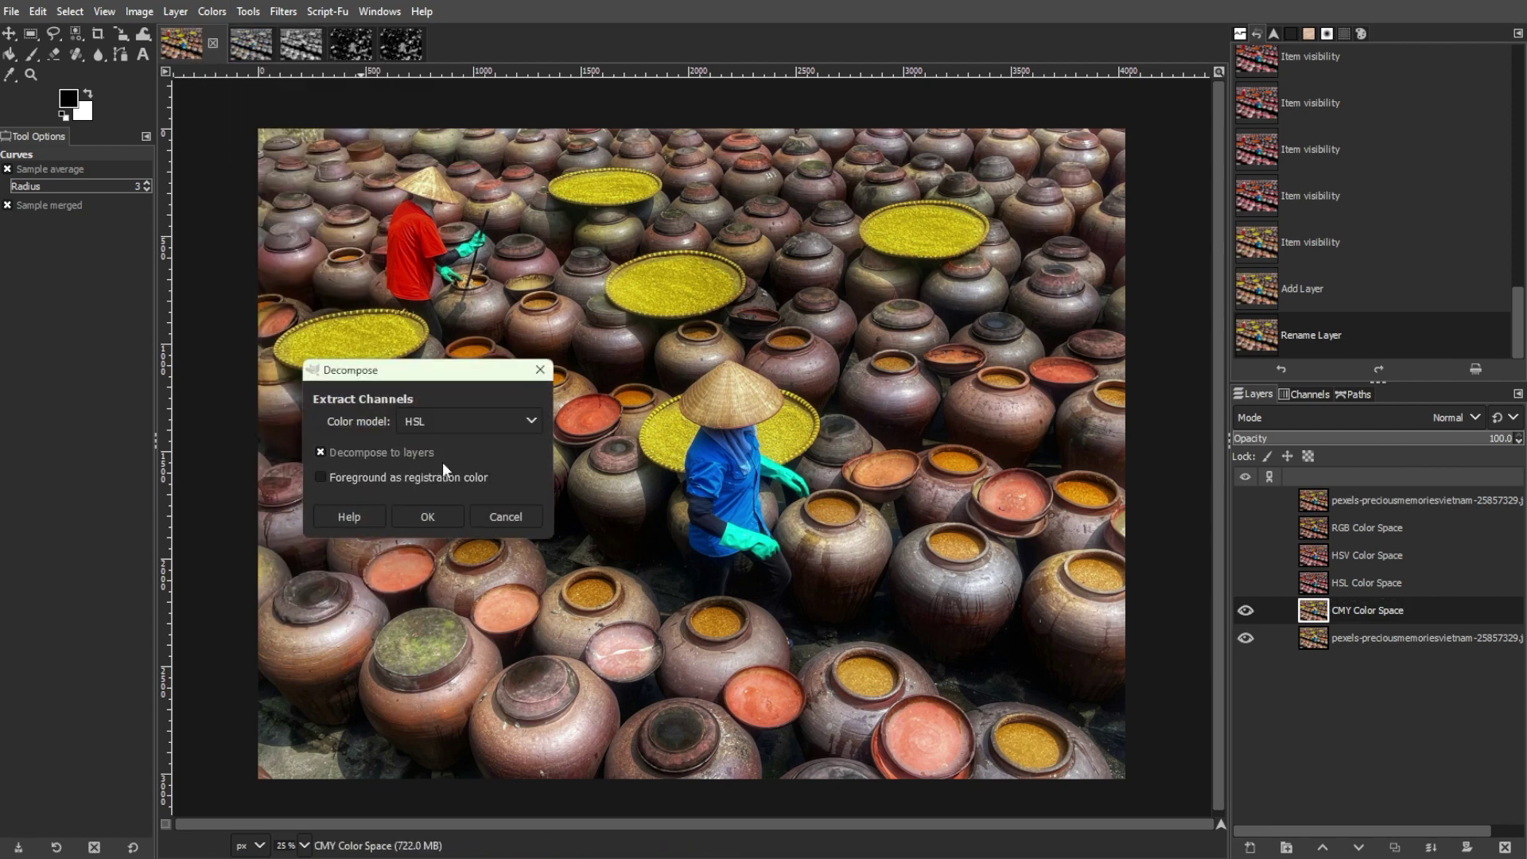
pyautogui.click(442, 422)
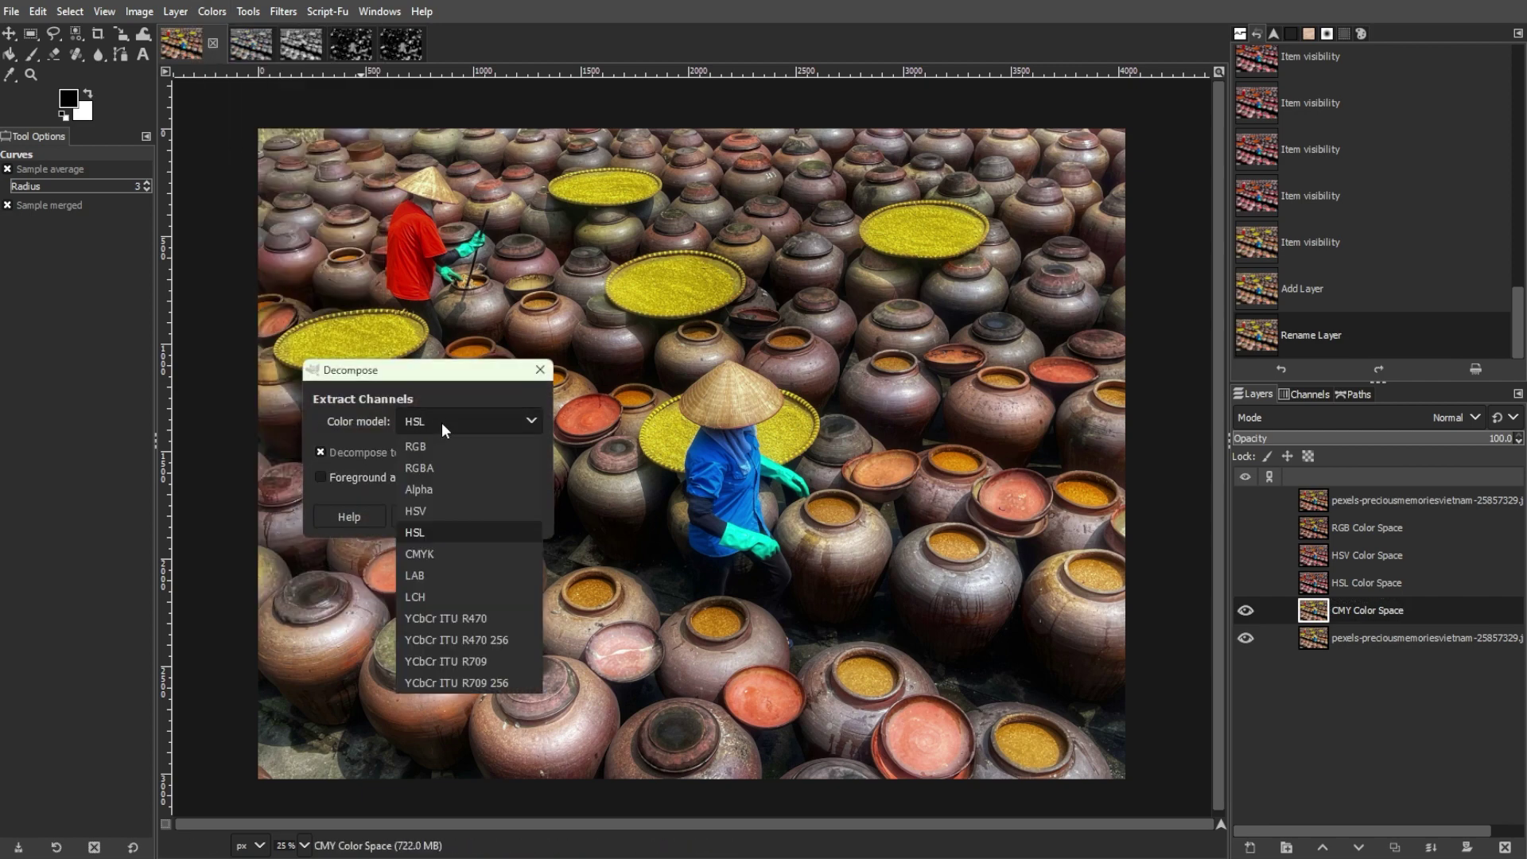
pyautogui.click(436, 555)
pyautogui.click(429, 516)
# Step: Steepen the tonal curves of the cyan and magenta channel layers with Curves
pyautogui.click(220, 13)
pyautogui.click(236, 230)
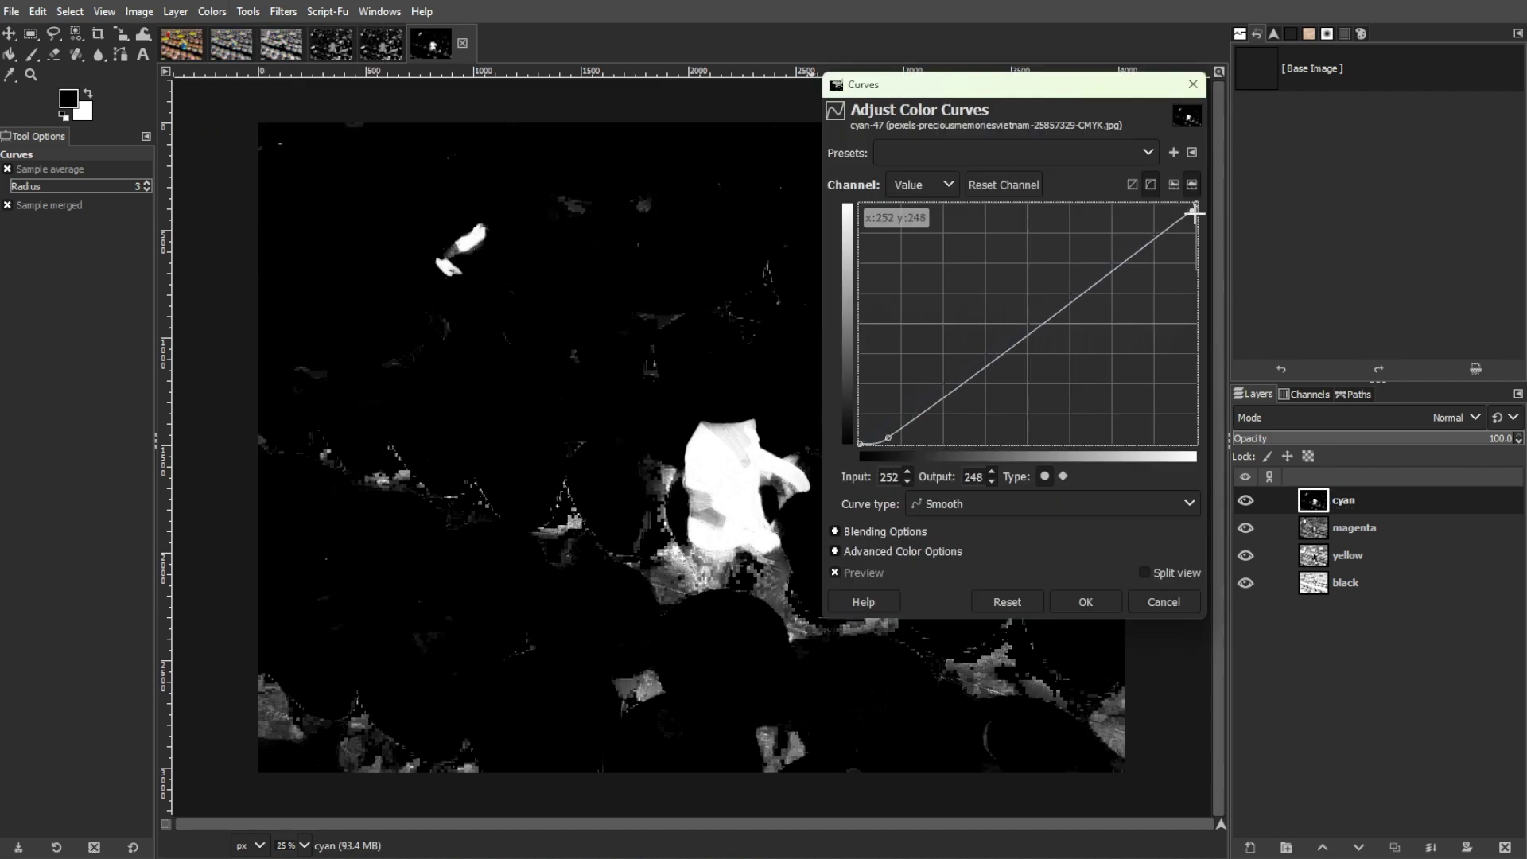
pyautogui.click(1088, 604)
pyautogui.click(1354, 528)
pyautogui.click(211, 11)
pyautogui.click(236, 230)
pyautogui.click(1091, 605)
# Step: Steepen the yellow channel's curve with a shadow point at input 23, output 4, and recompose the channels into the CMY Color Space layer
pyautogui.click(1347, 555)
pyautogui.click(211, 12)
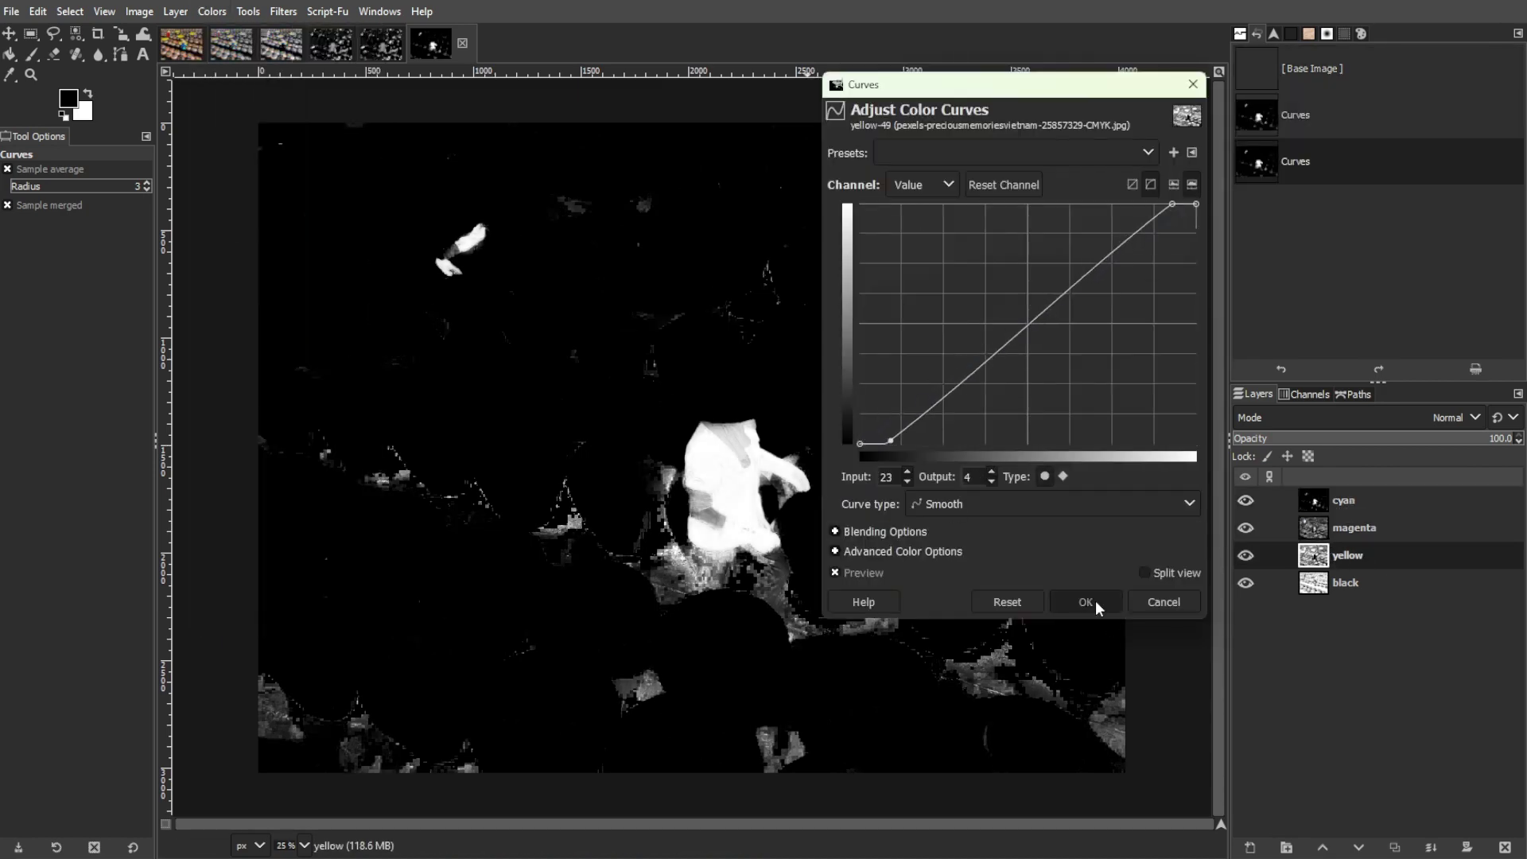
pyautogui.click(1093, 603)
pyautogui.click(182, 42)
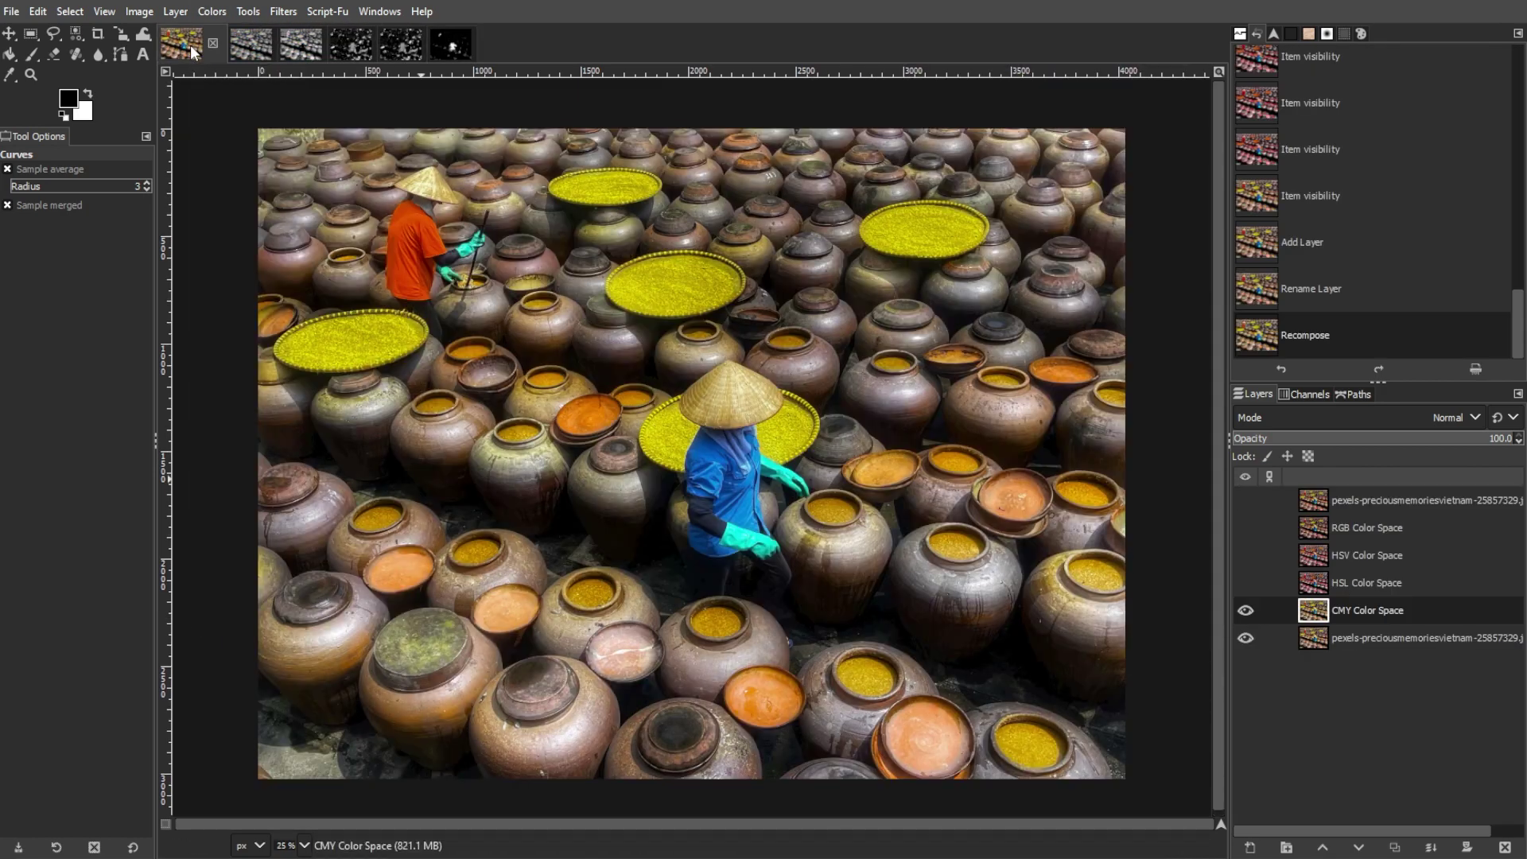
# Step: Compare the CMY Color Space layer with the original photo by toggling its visibility, leaving it shown
pyautogui.click(1245, 610)
pyautogui.click(1245, 610)
pyautogui.click(1245, 610)
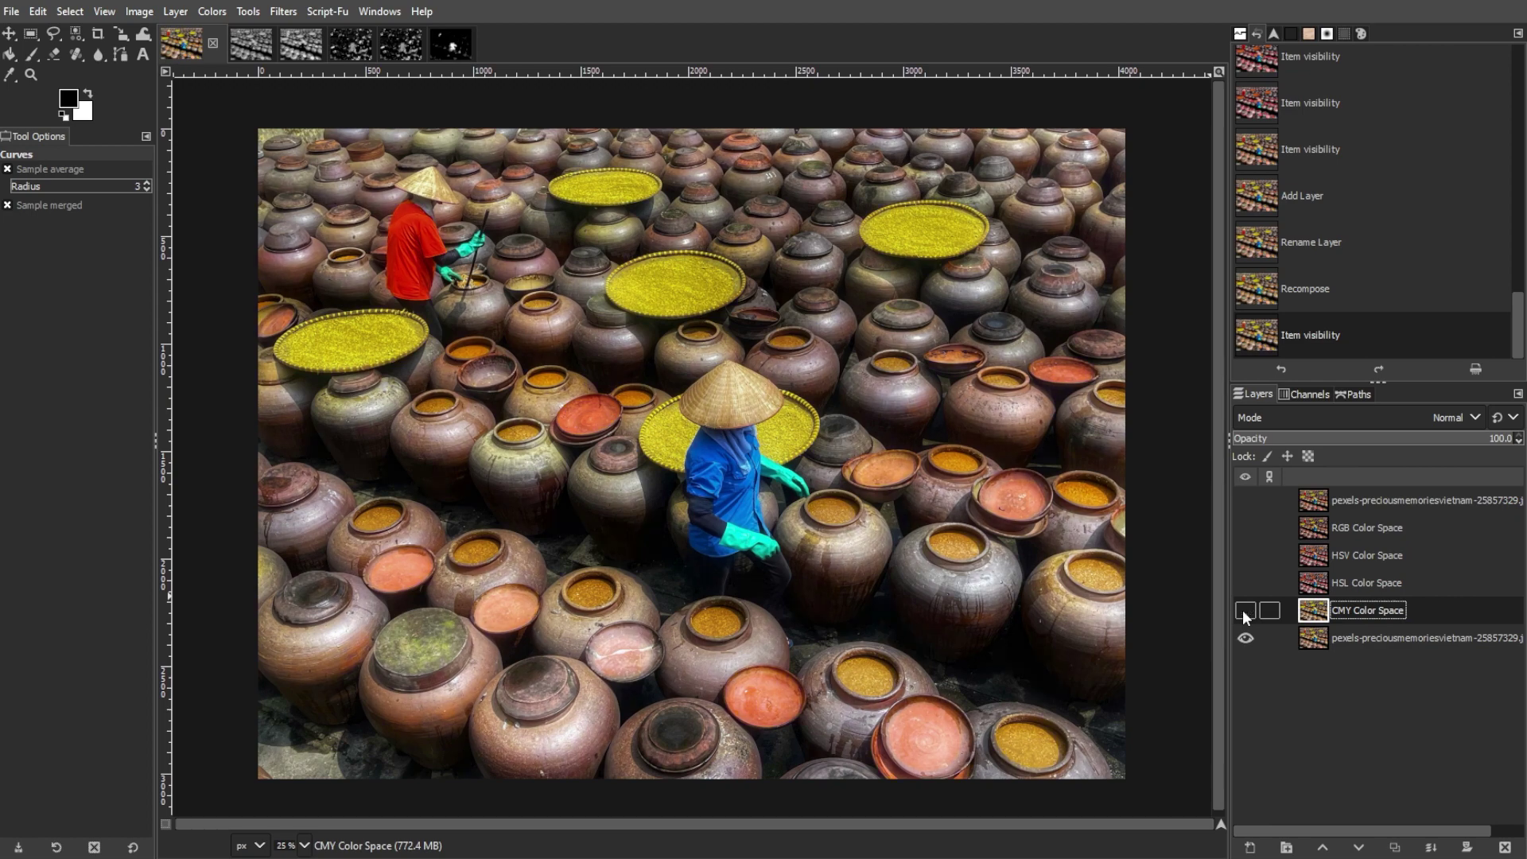
pyautogui.click(1245, 610)
pyautogui.click(1245, 610)
pyautogui.click(1246, 610)
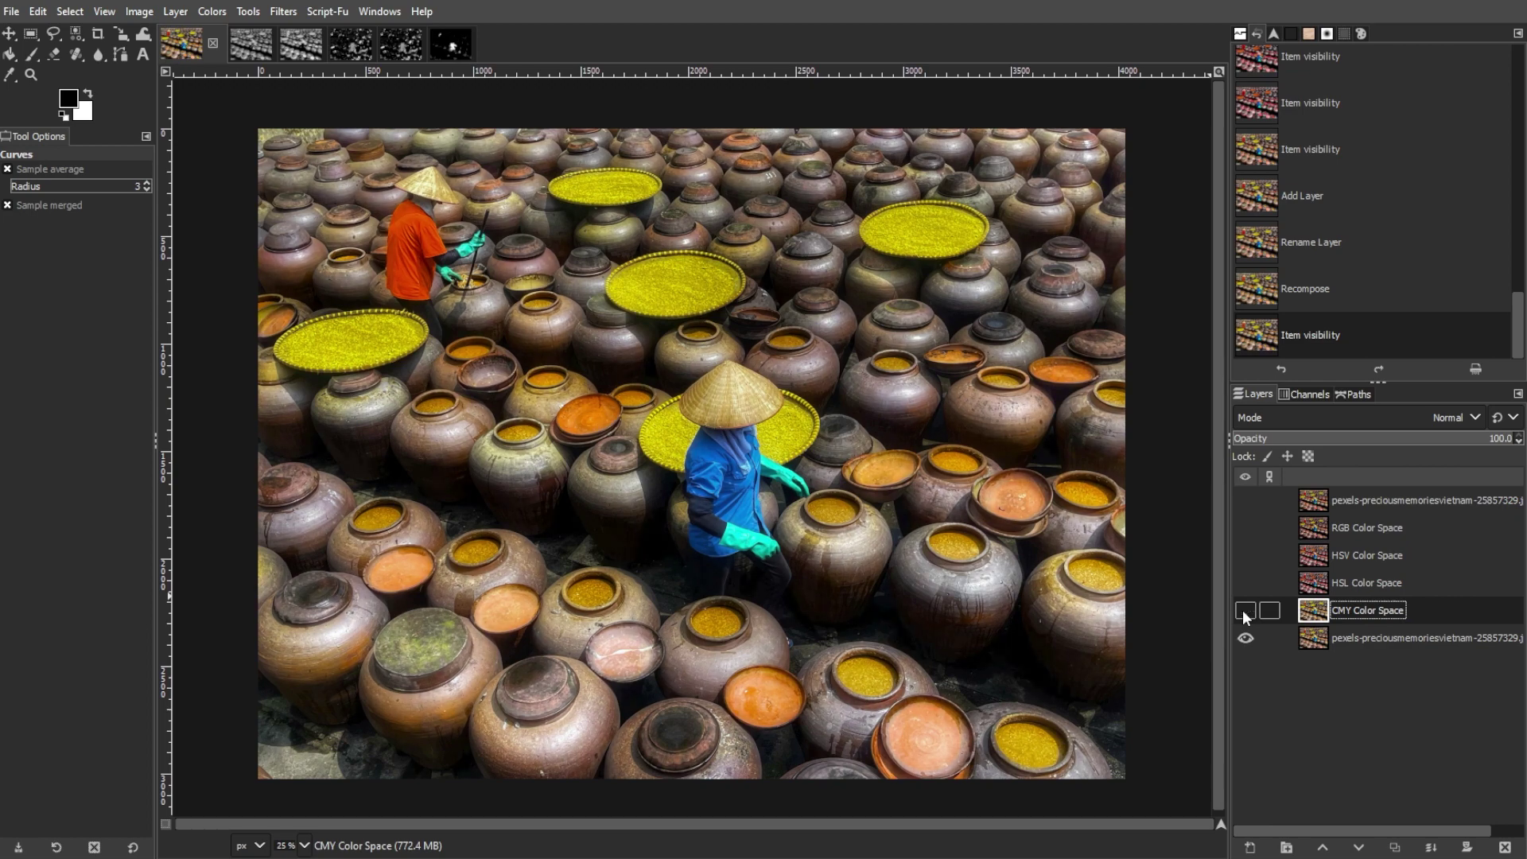
pyautogui.click(1245, 610)
# Step: Reveal the HSL, HSV, RGB and topmost photo layers one after another to compare the variations
pyautogui.click(1246, 583)
pyautogui.click(1245, 555)
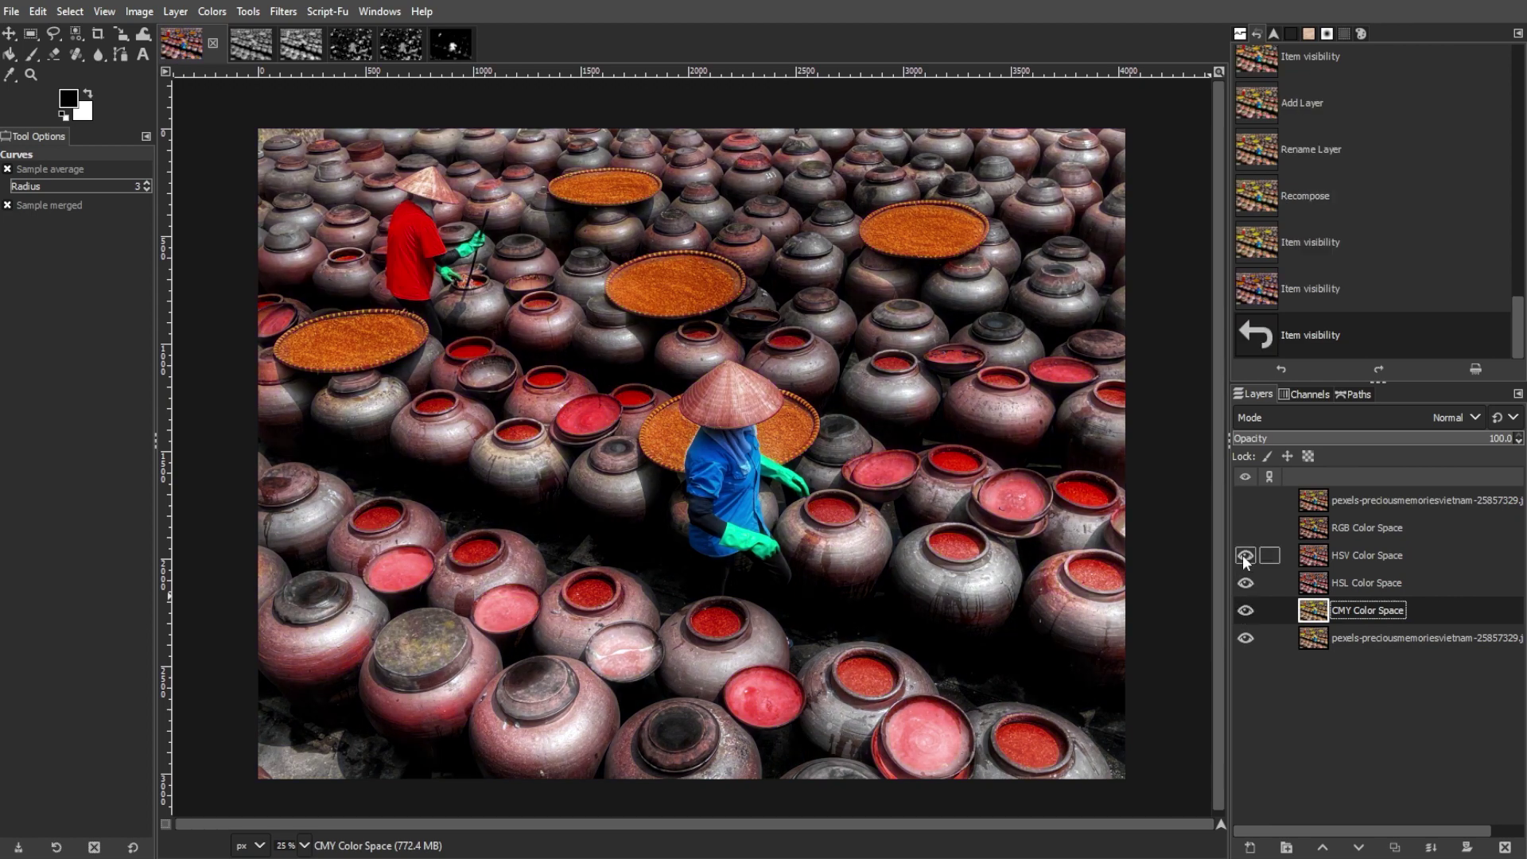
pyautogui.click(1245, 527)
pyautogui.click(1245, 500)
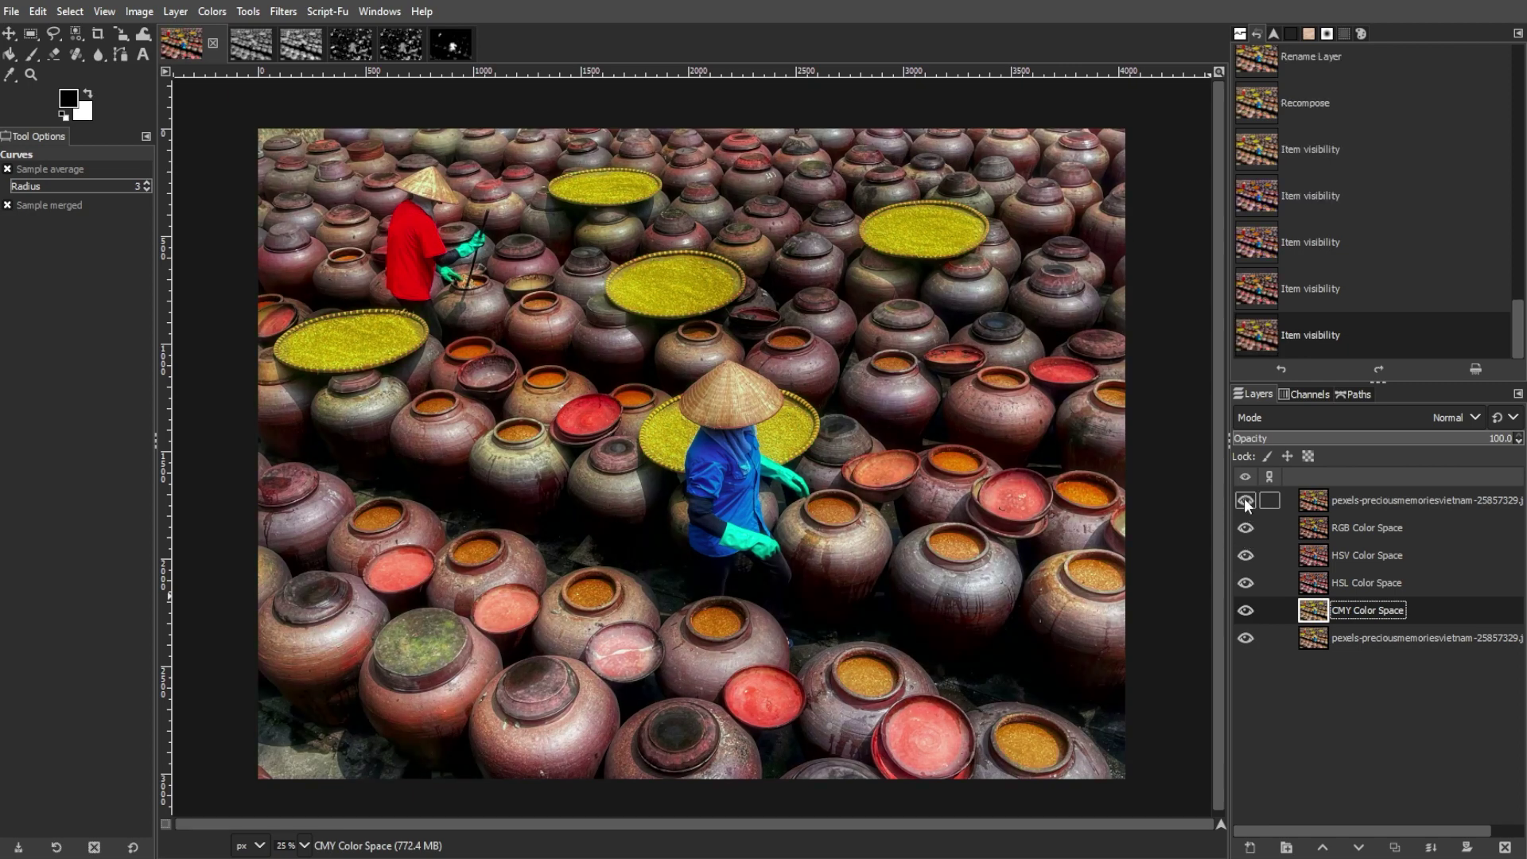
# Step: Hide the variation layers one by one down to the original photo for comparison
pyautogui.click(1245, 527)
pyautogui.click(1245, 555)
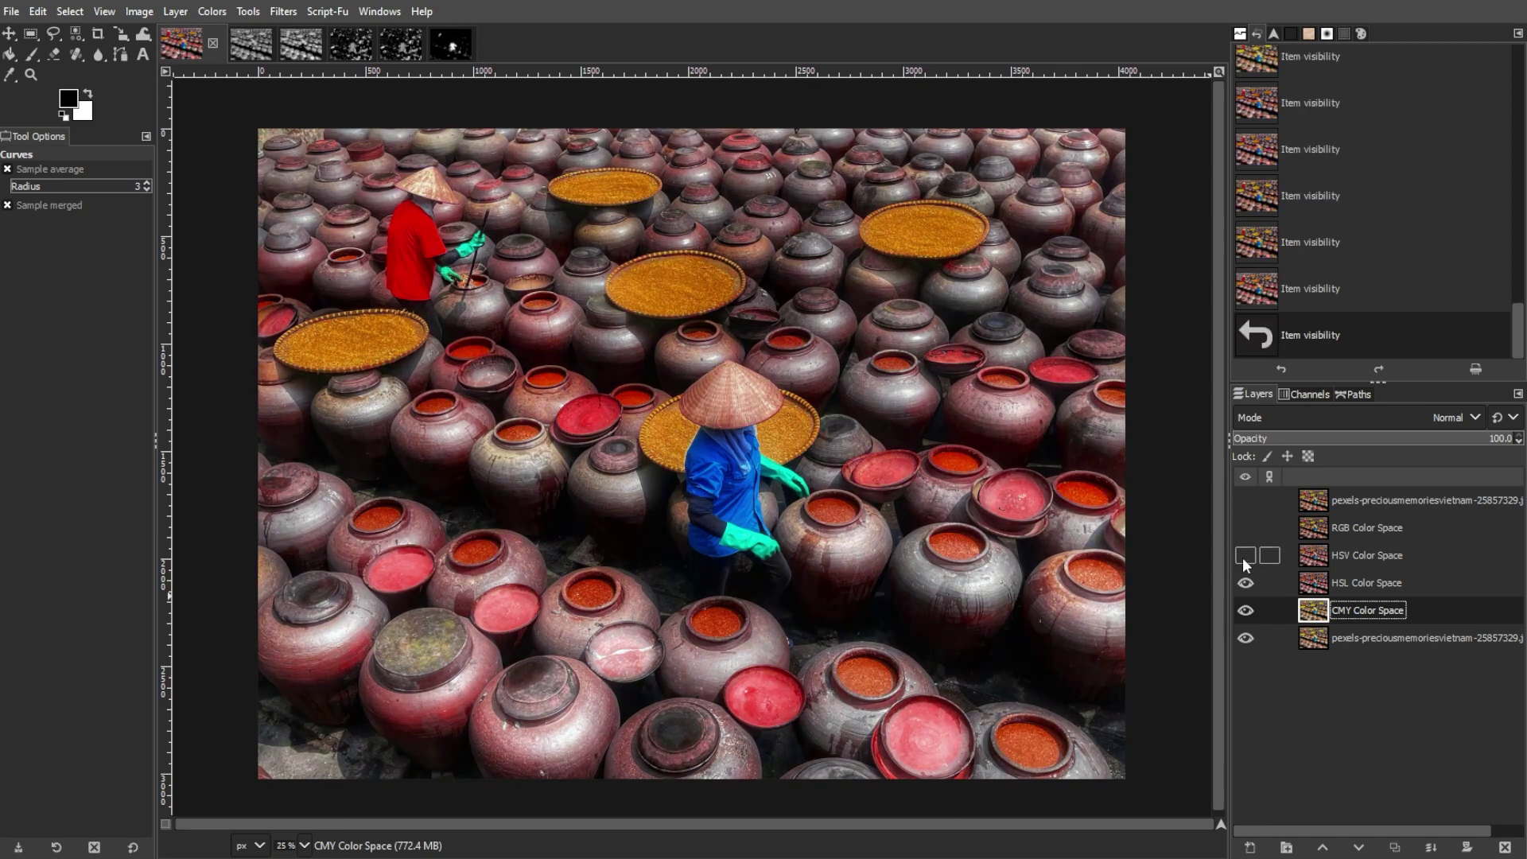
pyautogui.click(1245, 583)
pyautogui.click(1245, 610)
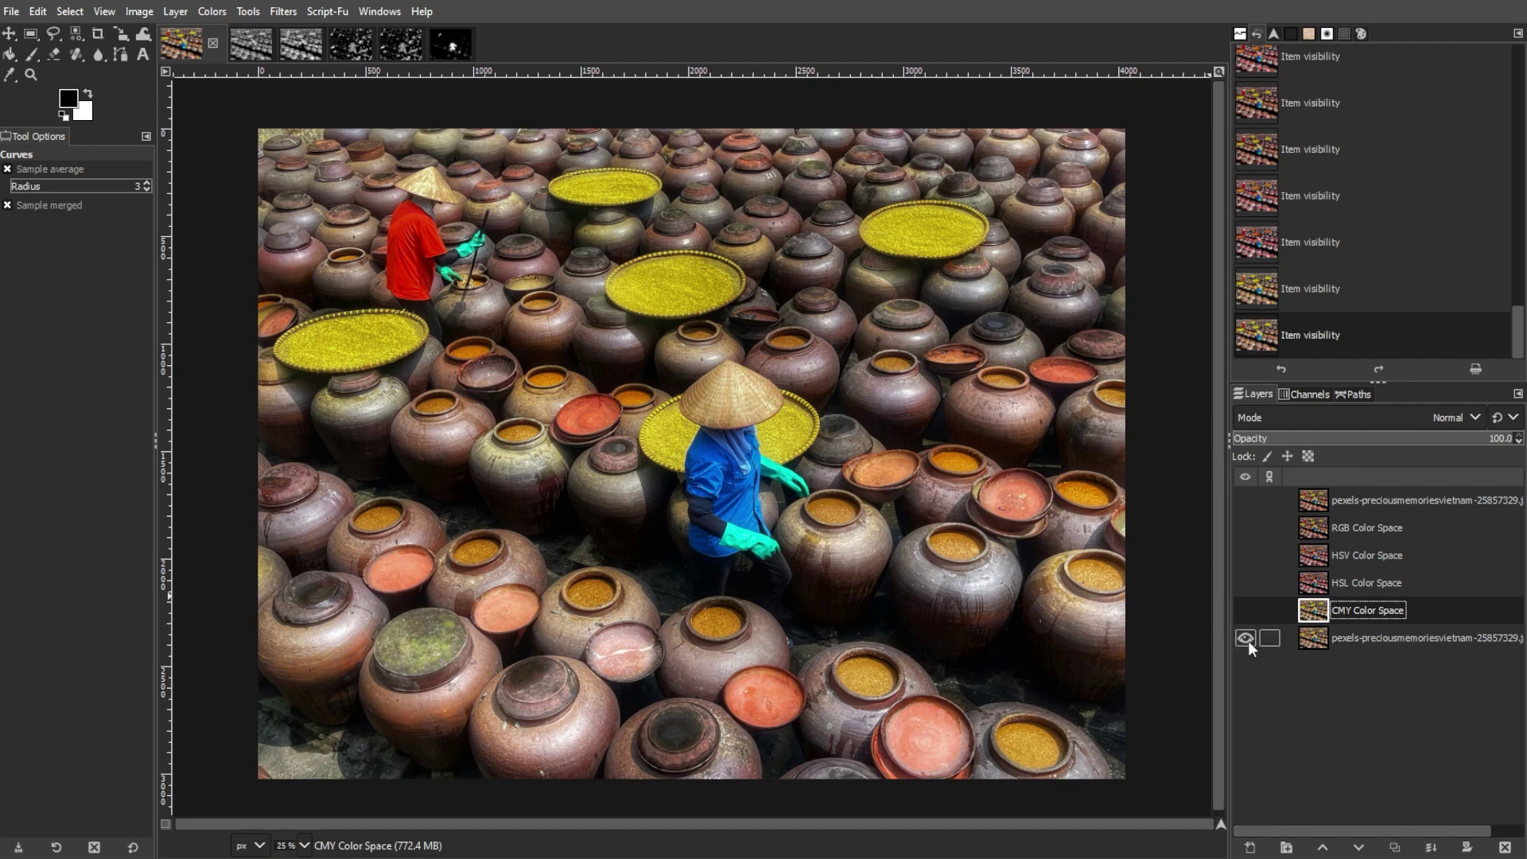
pyautogui.click(1245, 637)
pyautogui.click(1246, 637)
# Step: Show the CMY, HSL, HSV and RGB Color Space layers again in turn to review each variation
pyautogui.click(1245, 609)
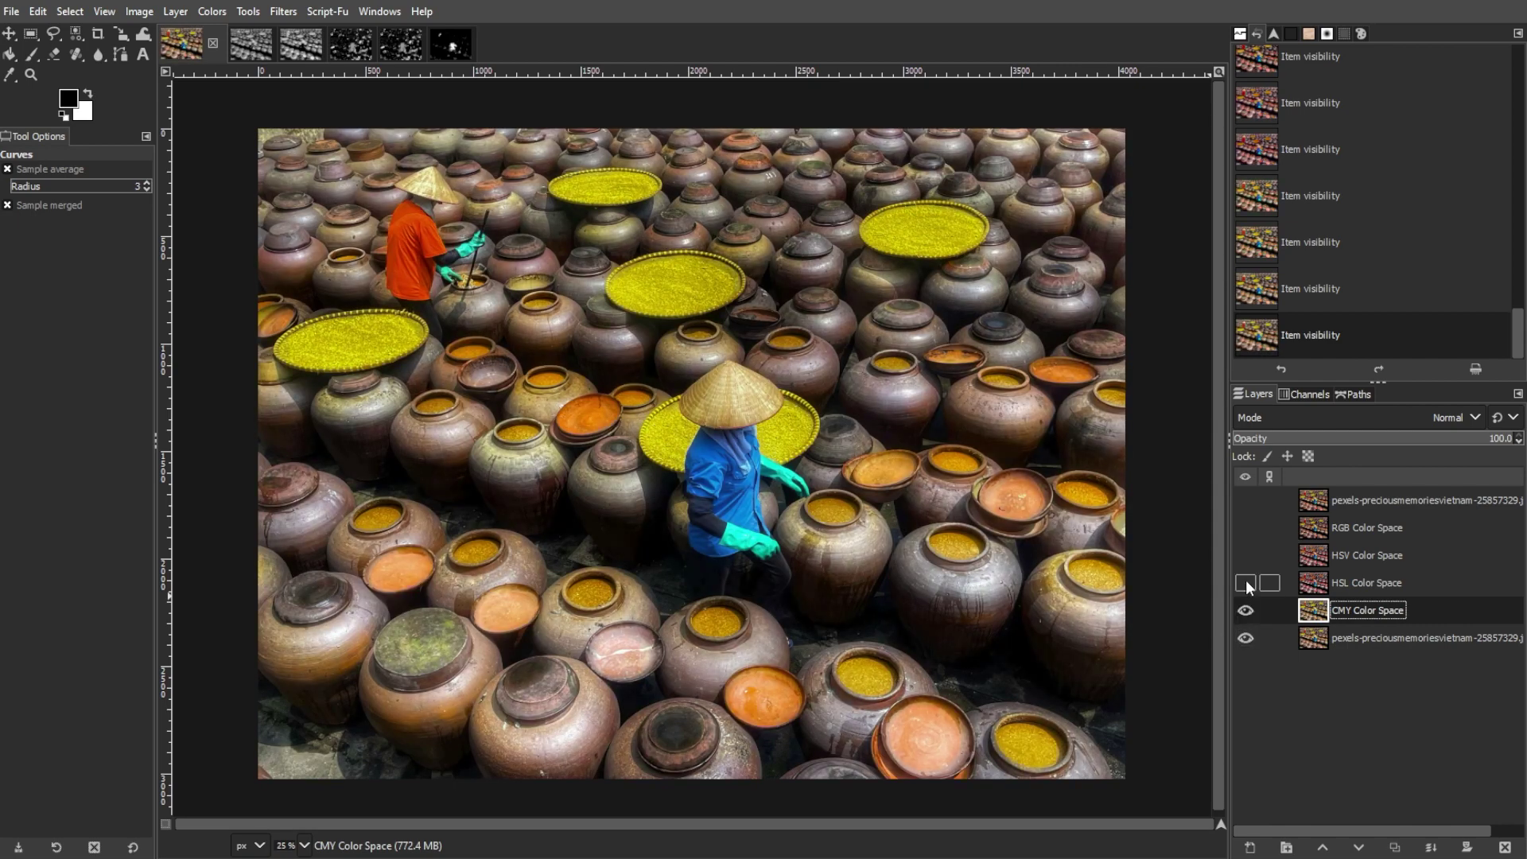
pyautogui.click(1245, 583)
pyautogui.click(1245, 555)
pyautogui.click(1246, 528)
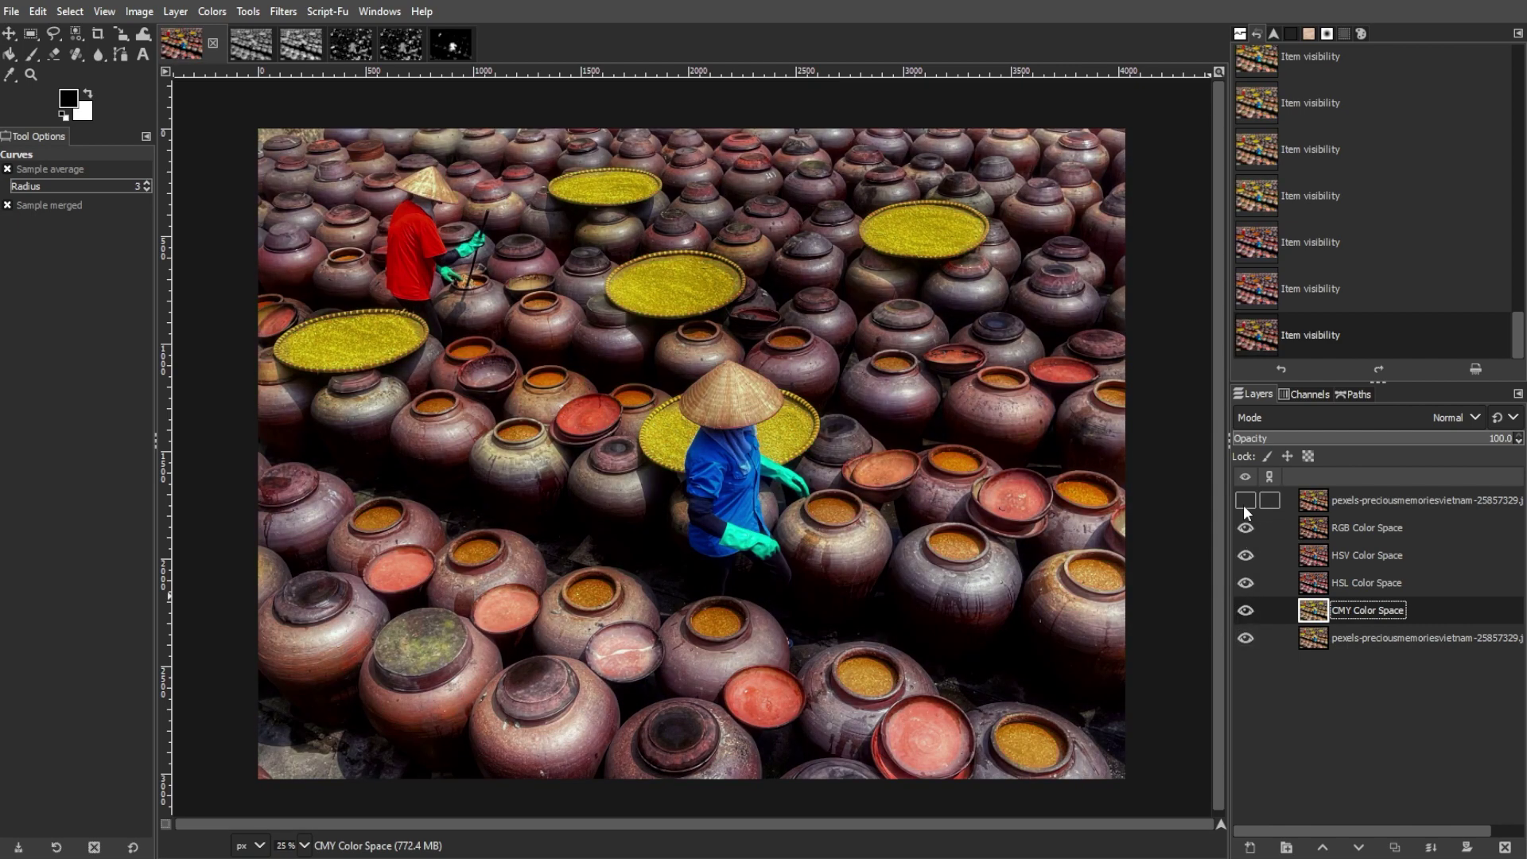